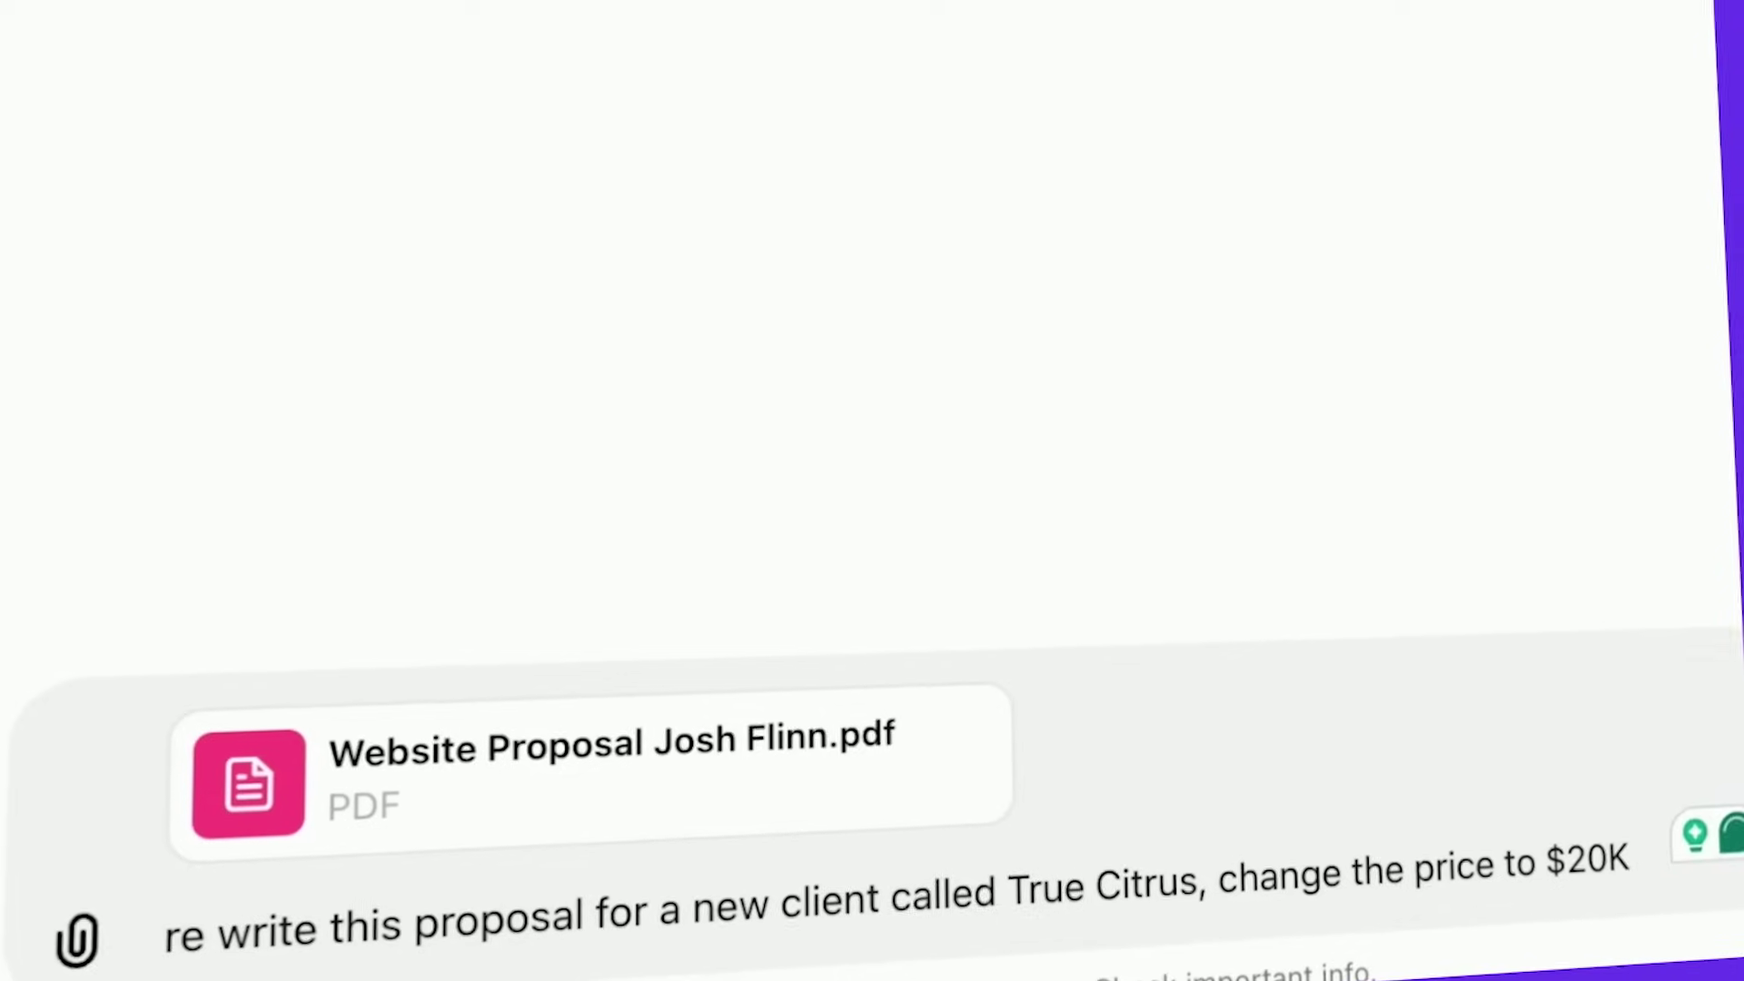
# Extend the True Citrus proposal rewrite prompt with a request to remove the contact info.
pyautogui.write('and remove ')
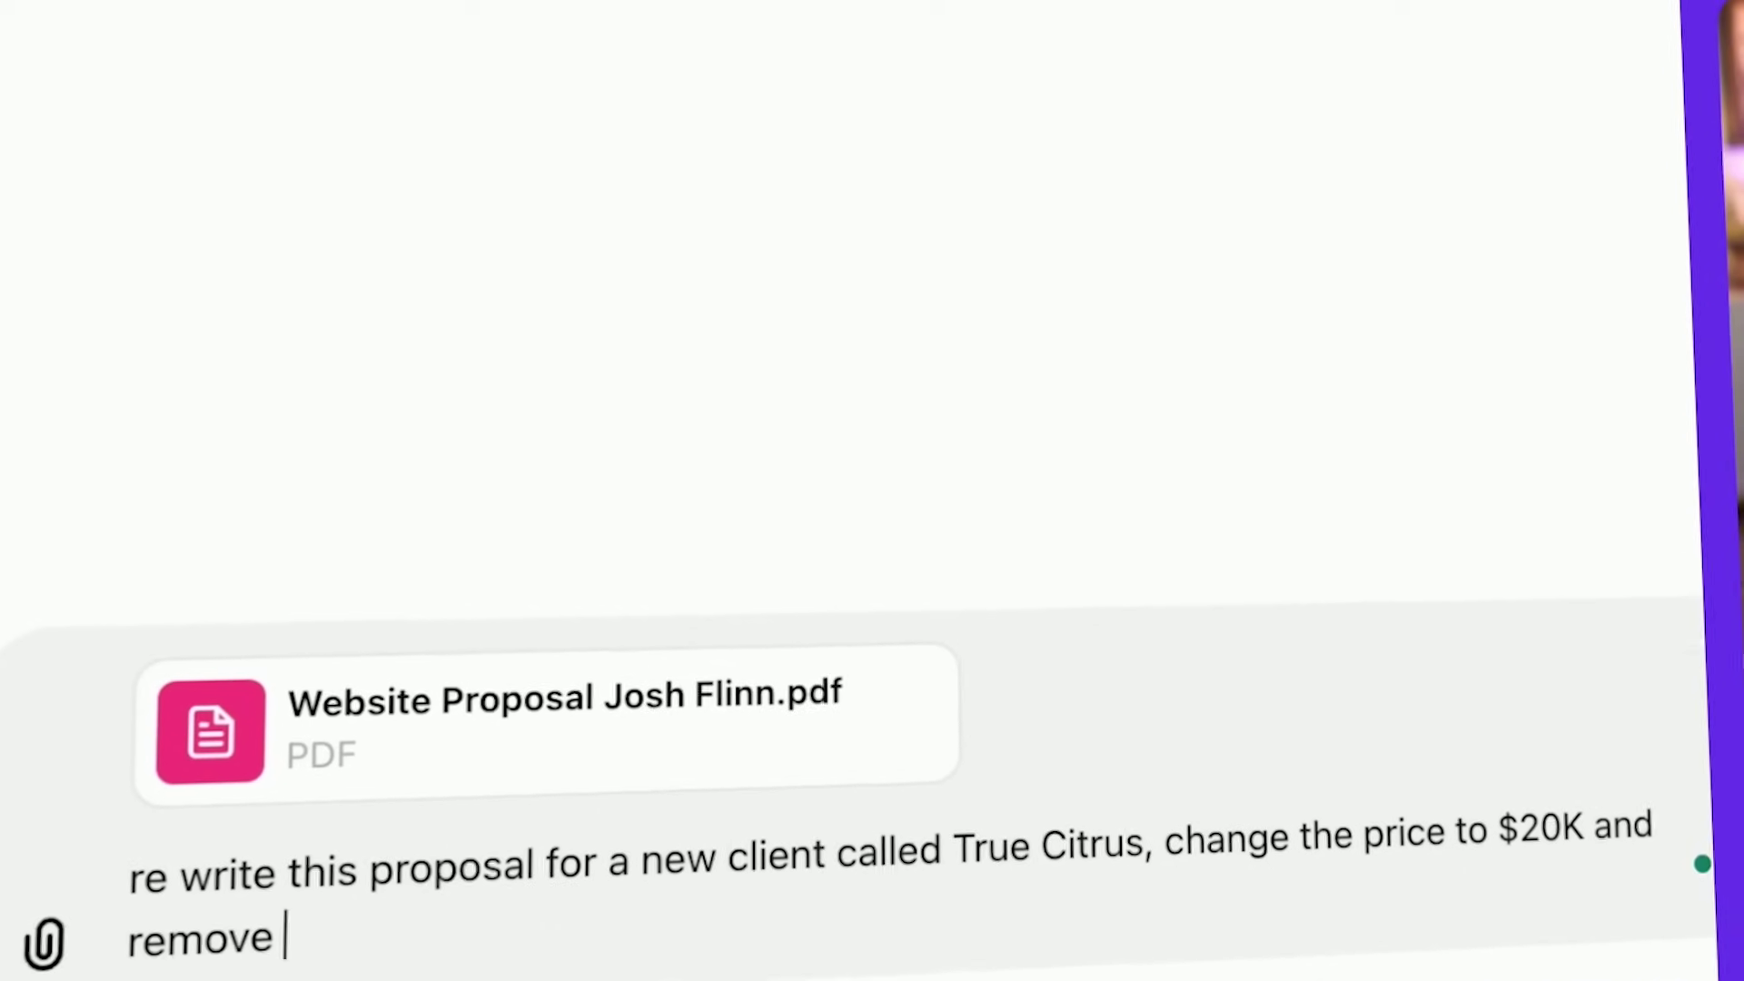
pyautogui.write('my contact info')
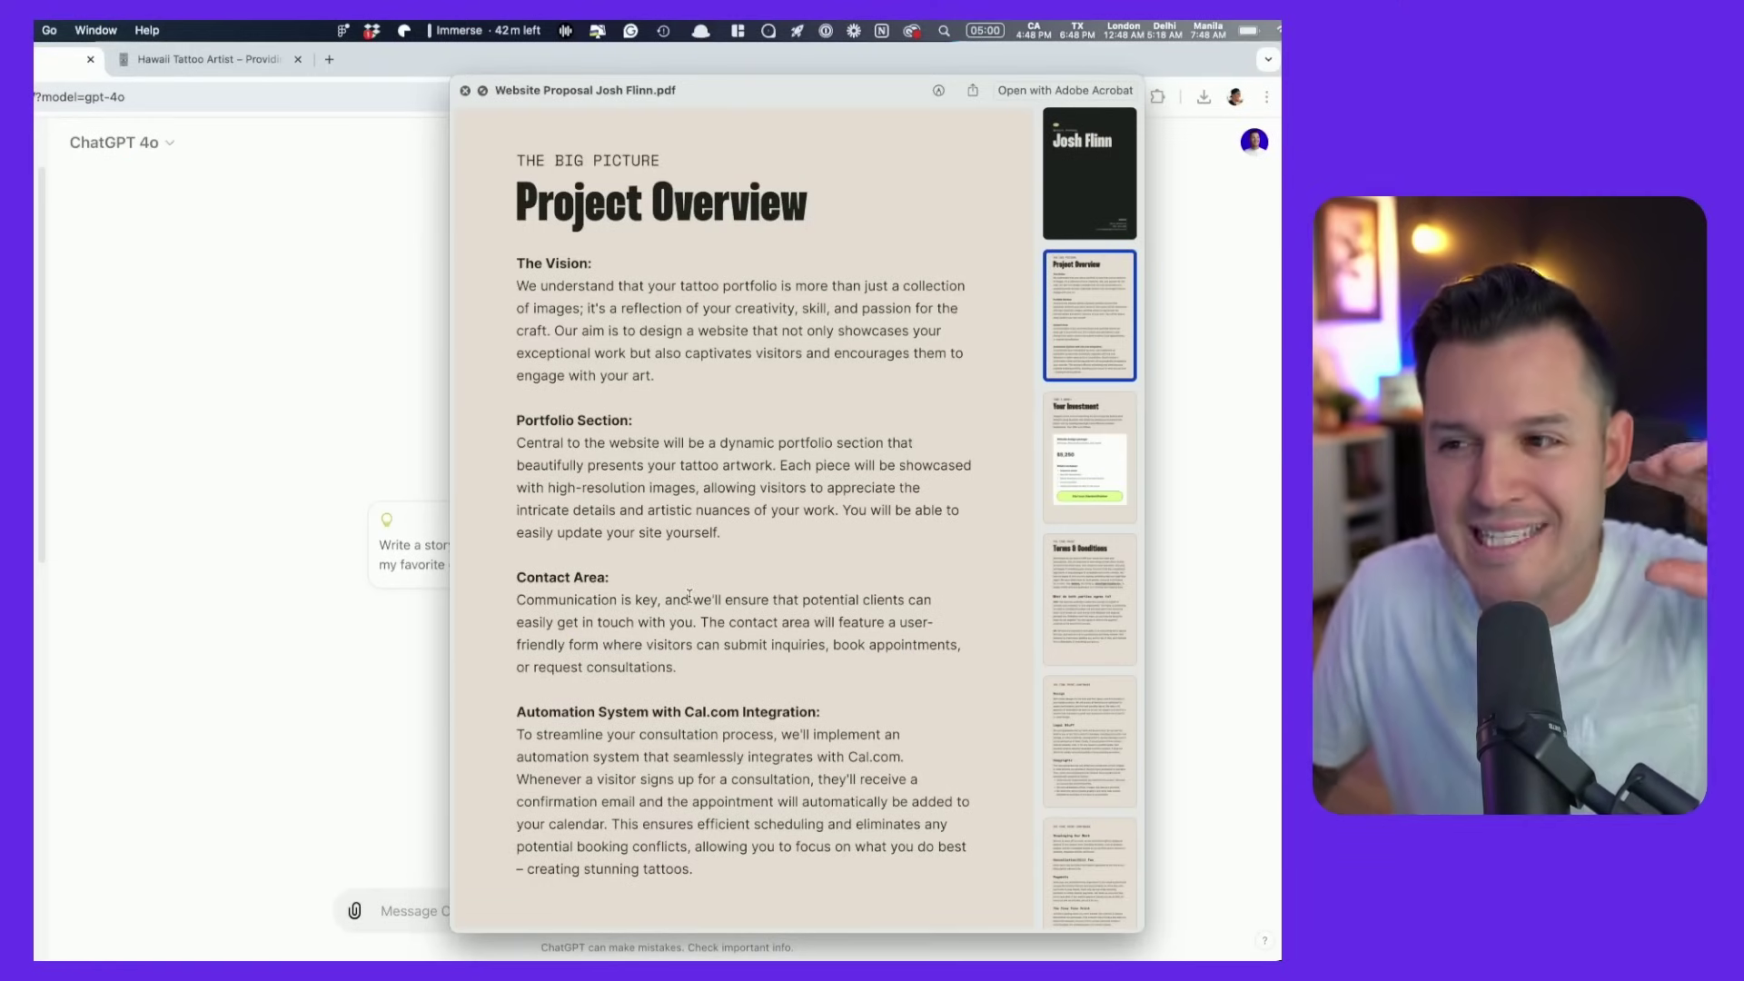
# Look through the existing website proposal PDF from the investment page to the fine print, and close the preview.
pyautogui.click(1057, 499)
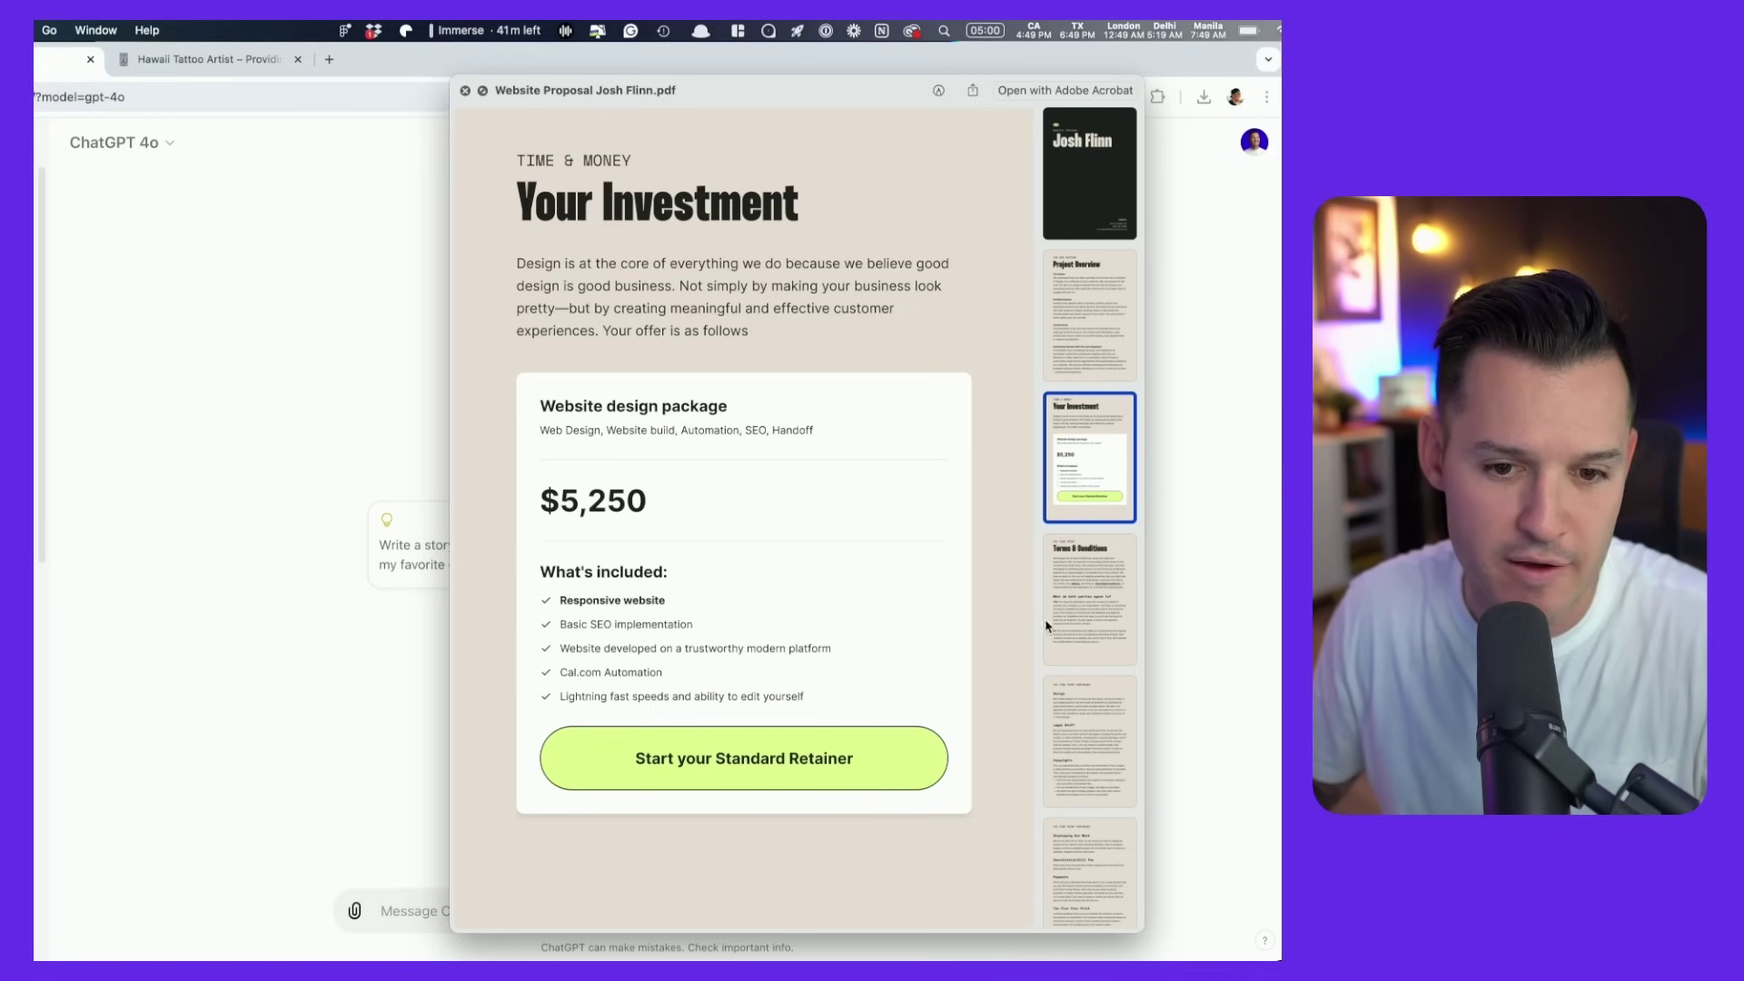
pyautogui.click(1081, 608)
pyautogui.click(1095, 740)
pyautogui.click(1108, 871)
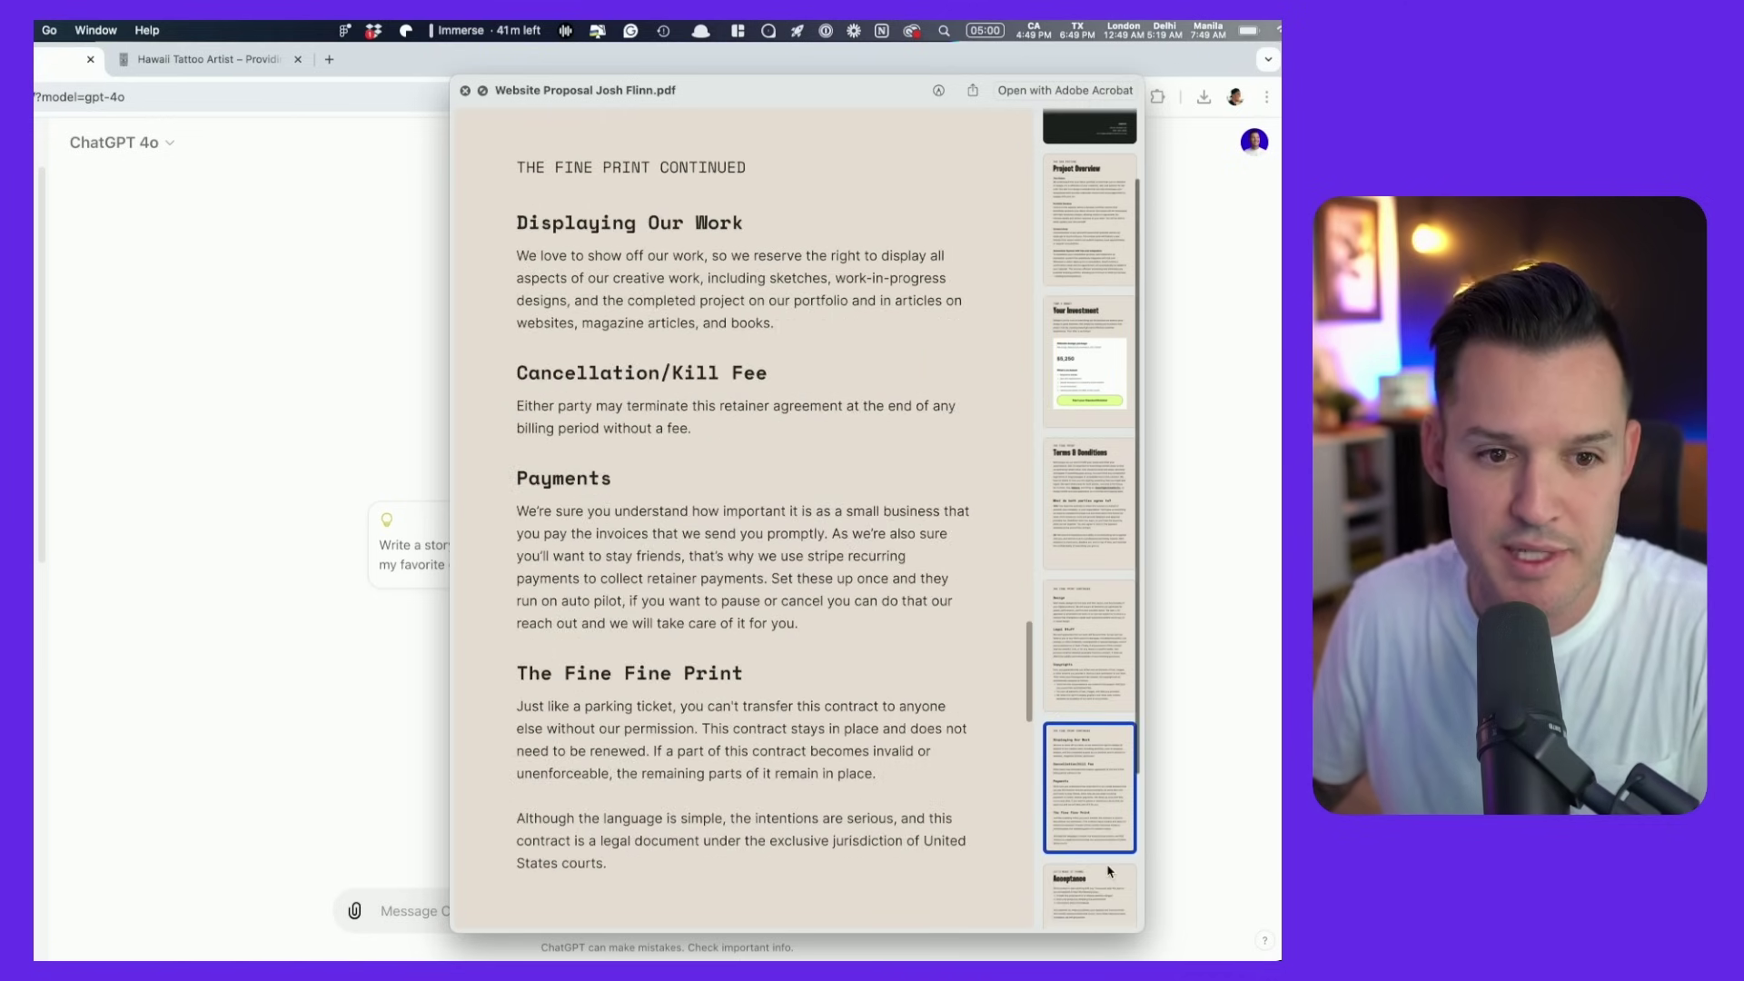
pyautogui.scroll(-3, 1106, 831)
pyautogui.scroll(5, 1096, 822)
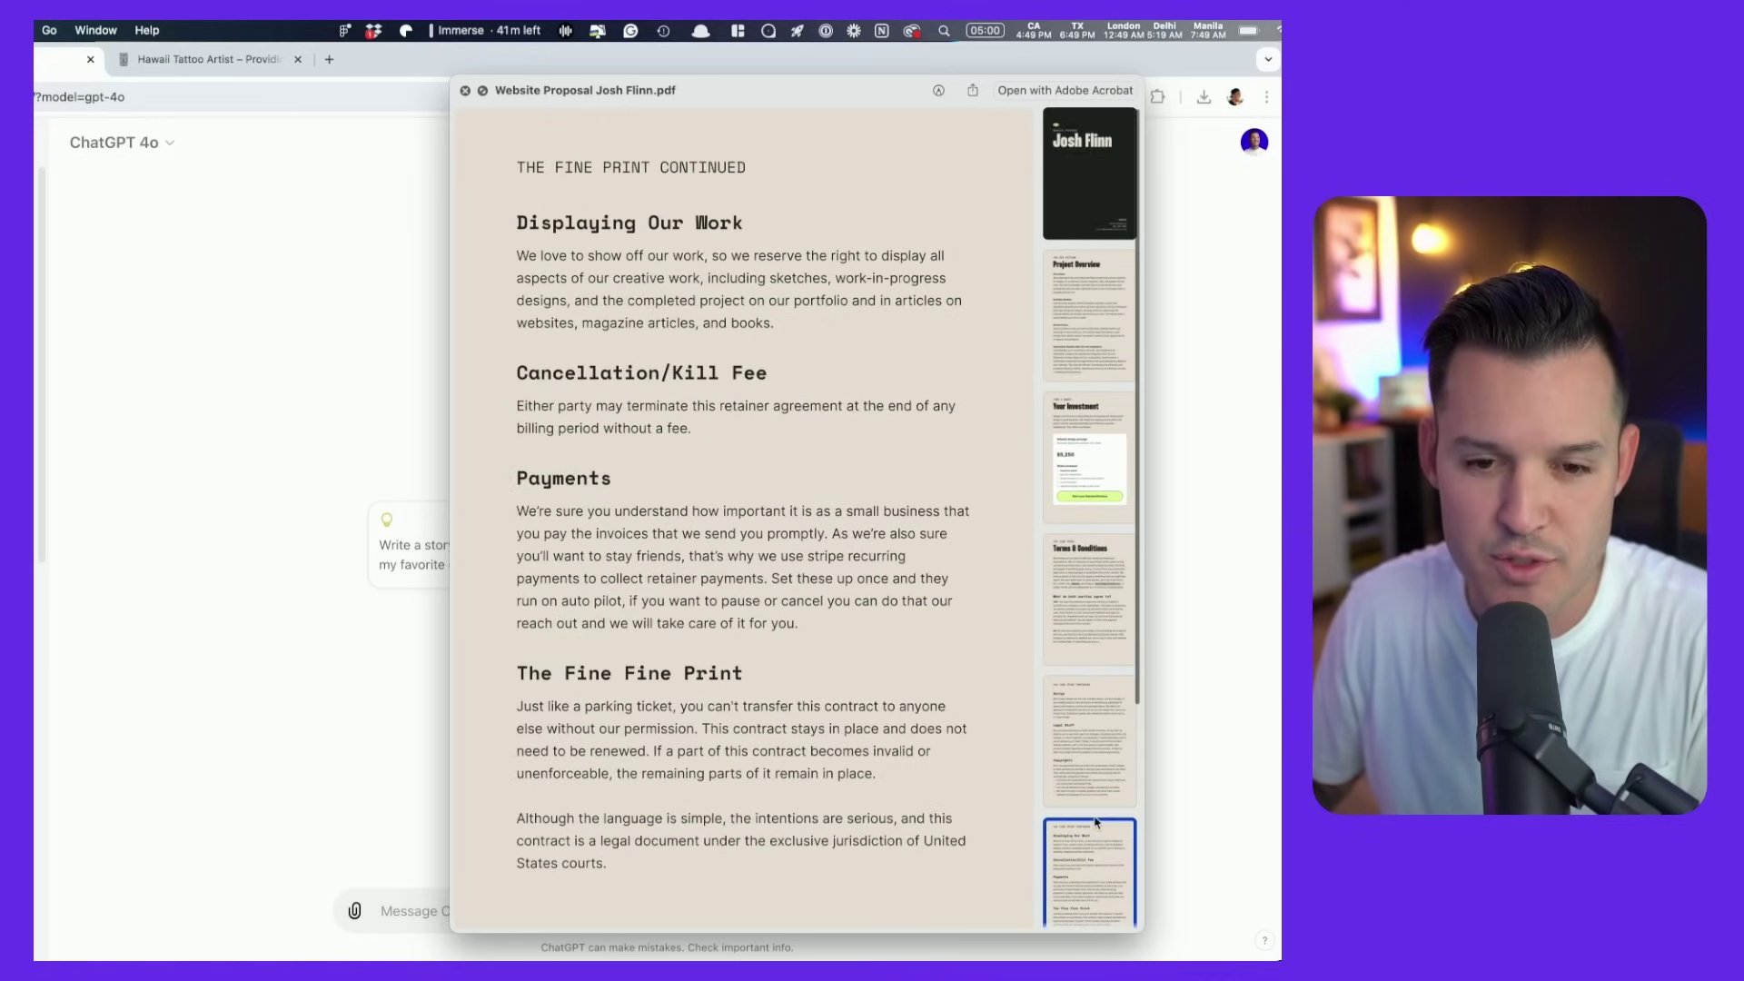
pyautogui.click(465, 91)
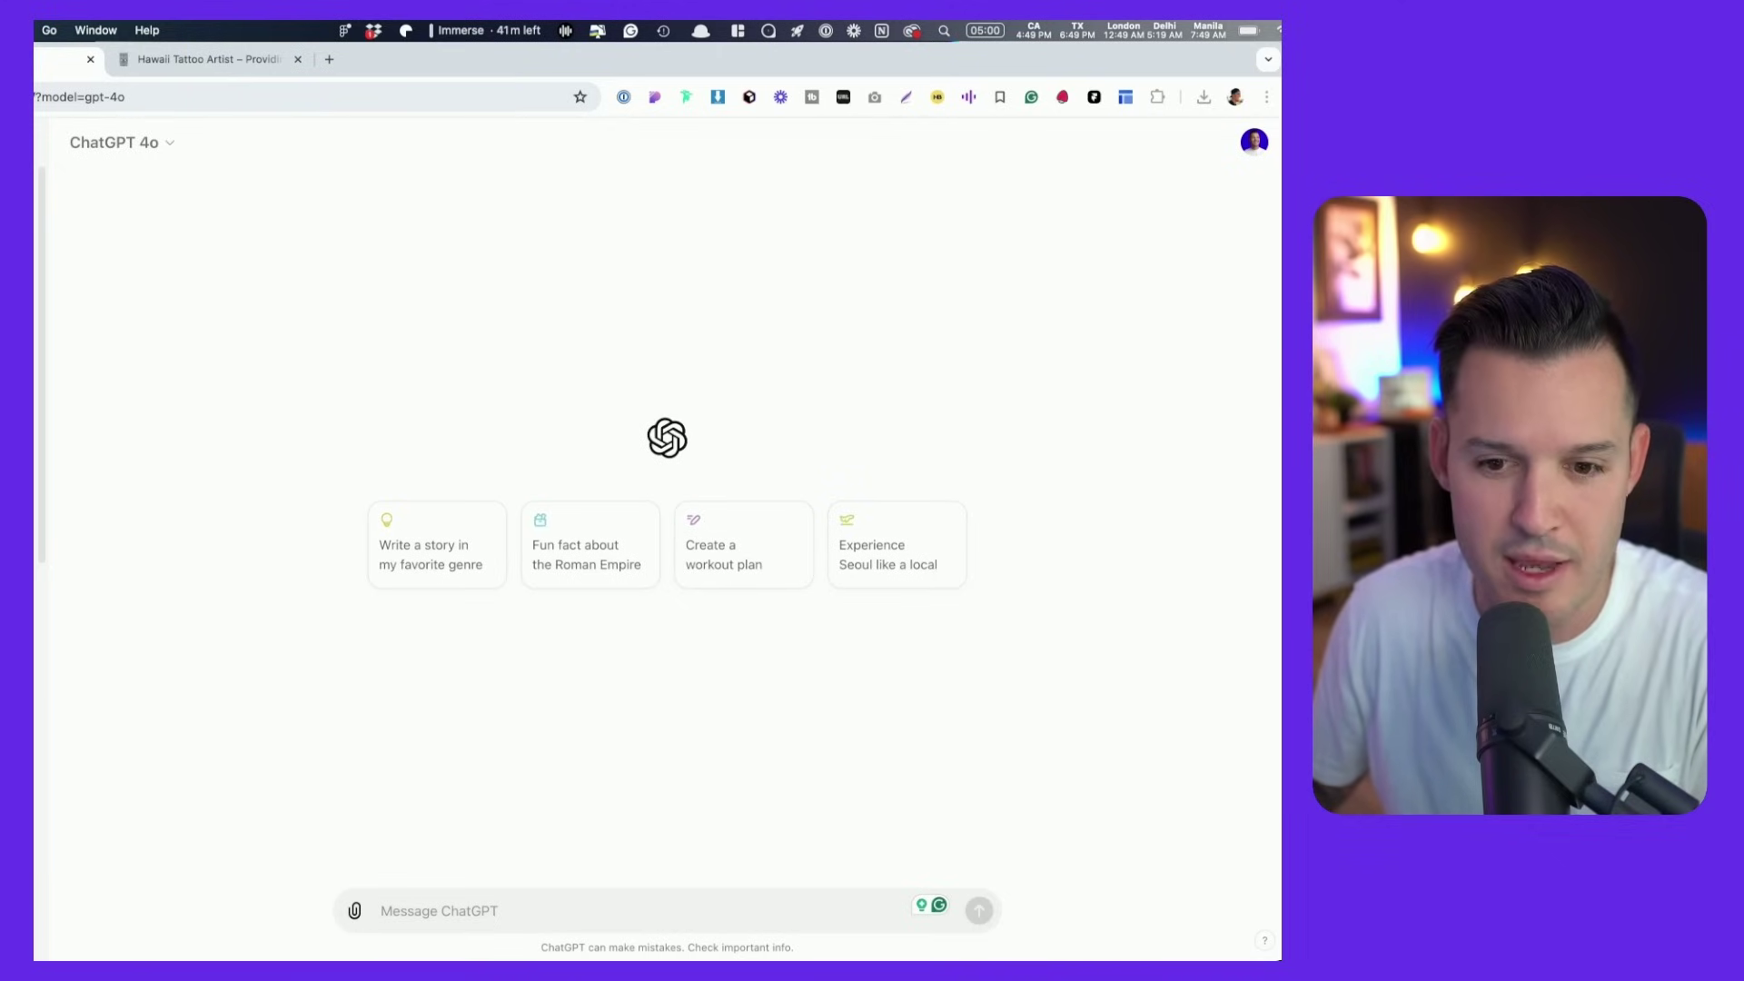
# Attach the website proposal PDF and request a rewrite for new client True Citrus at $20K, without contact information and with a focus on SEO.
pyautogui.moveTo(36, 418); pyautogui.dragTo(728, 417)
pyautogui.moveTo(836, 388); pyautogui.dragTo(770, 415)
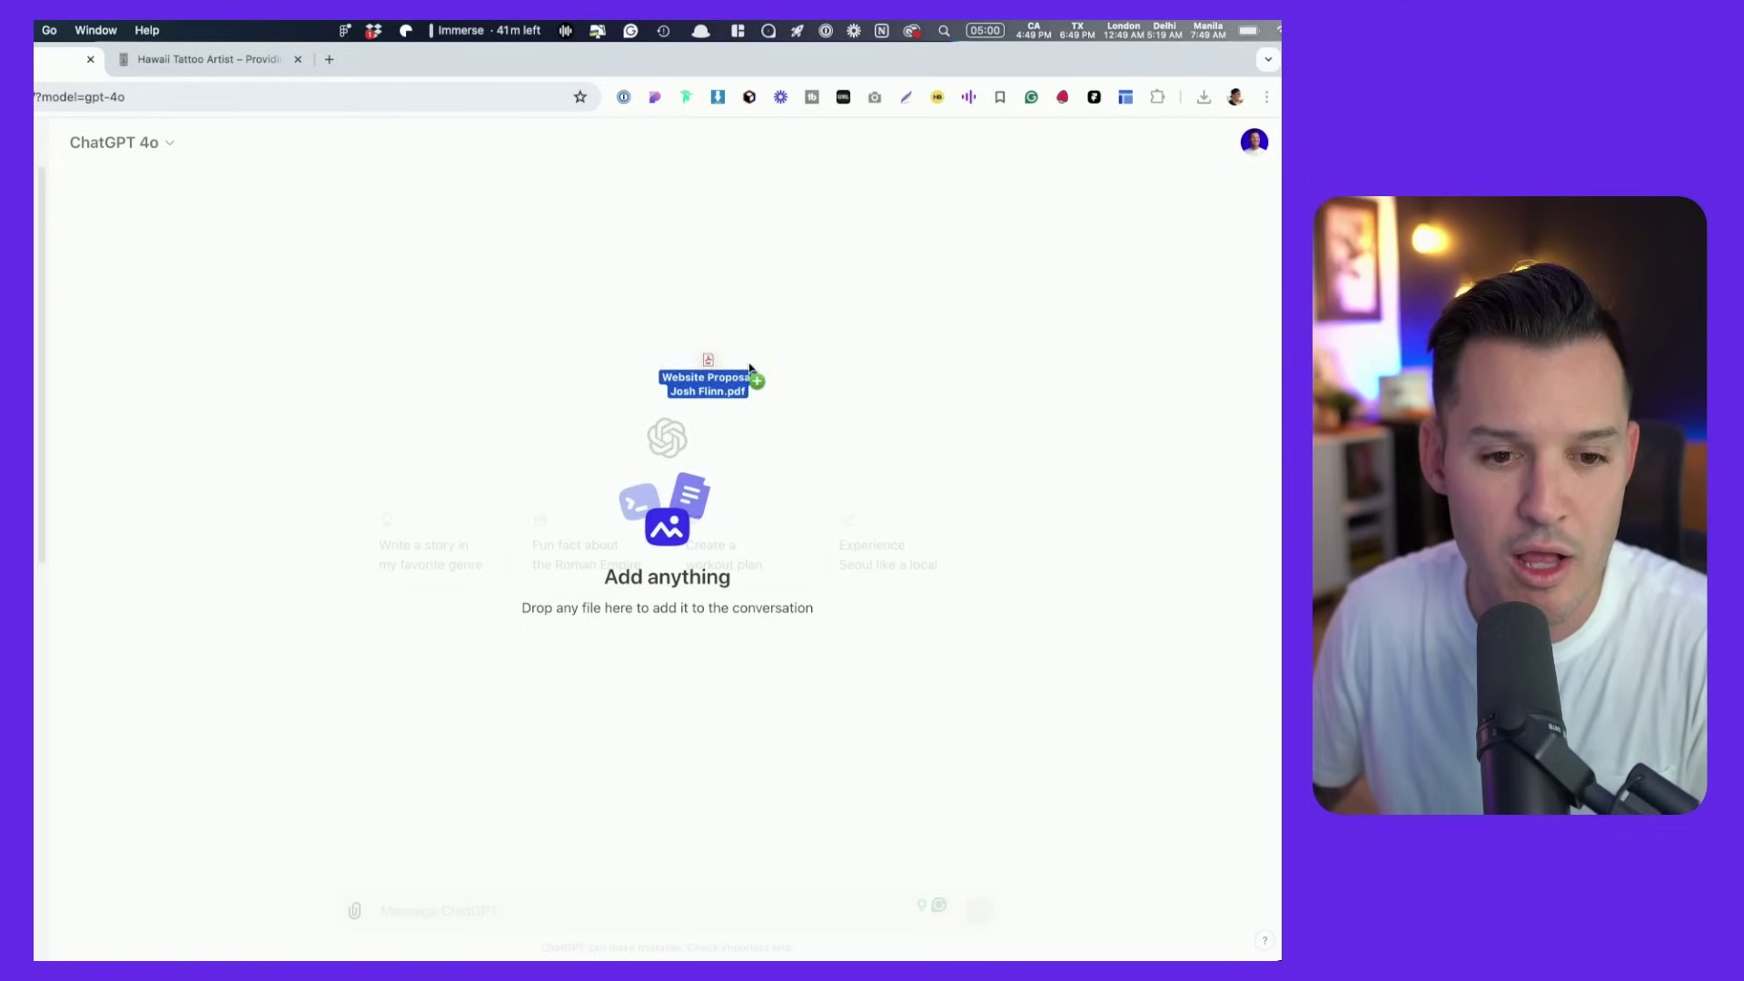
pyautogui.moveTo(777, 502); pyautogui.dragTo(777, 505)
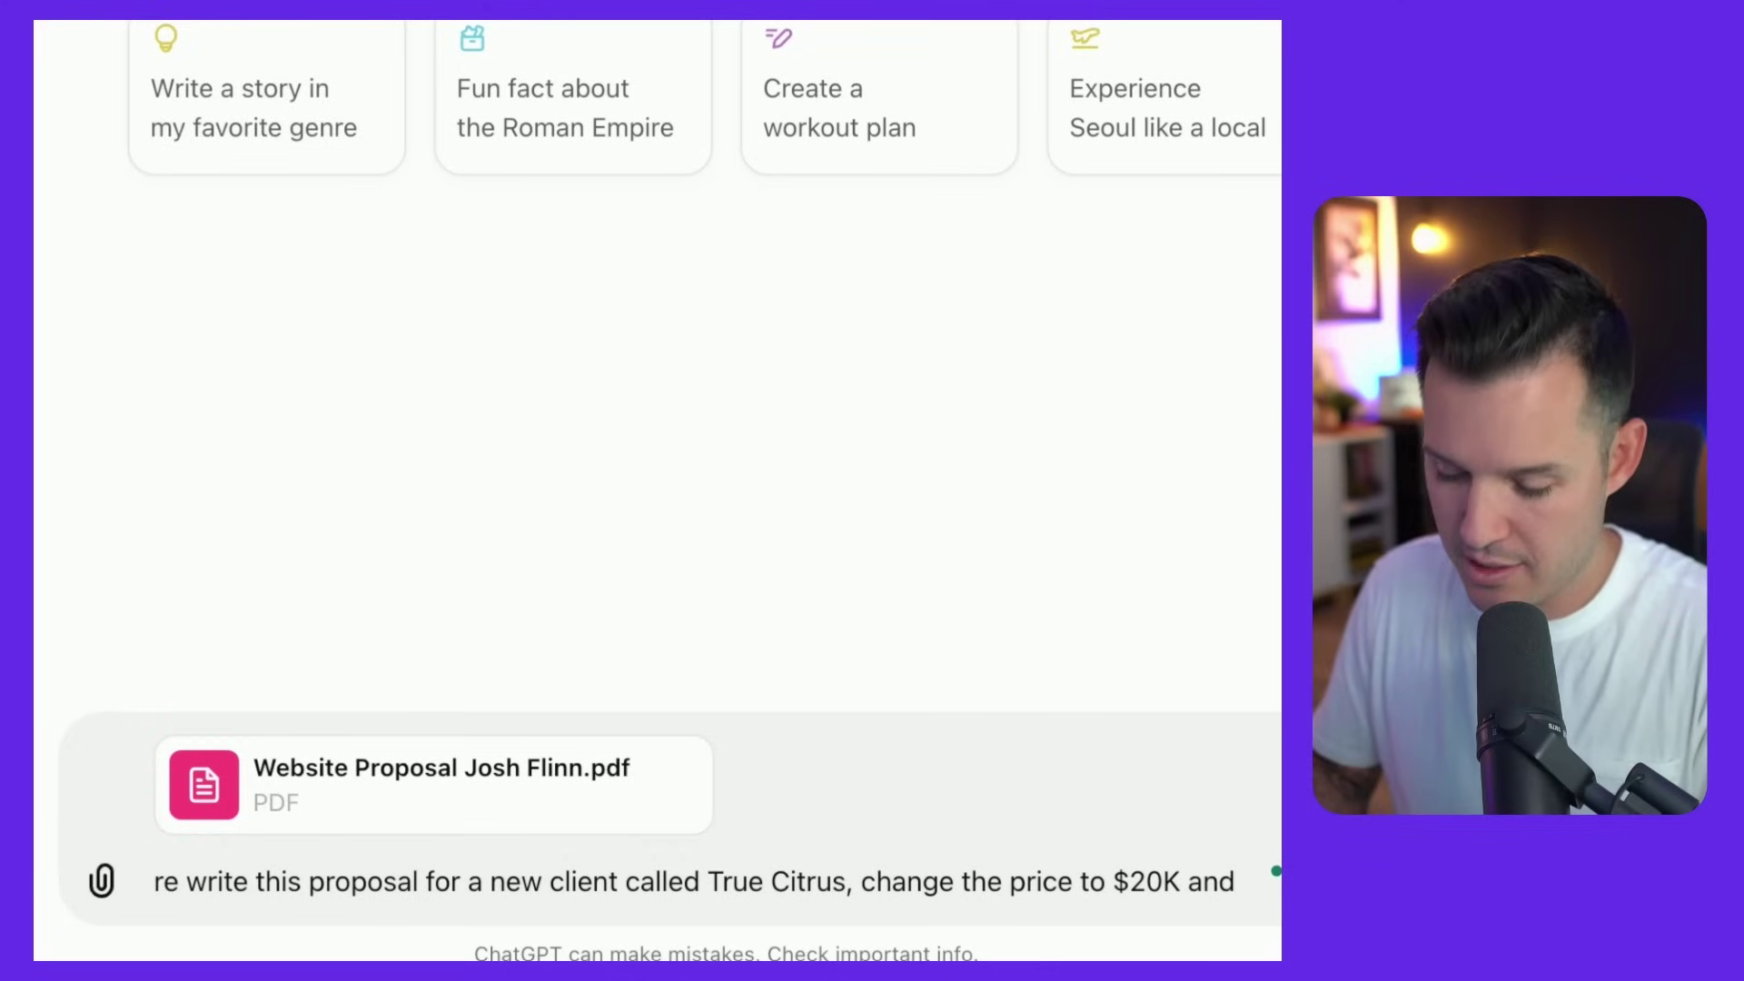
pyautogui.write('ove')
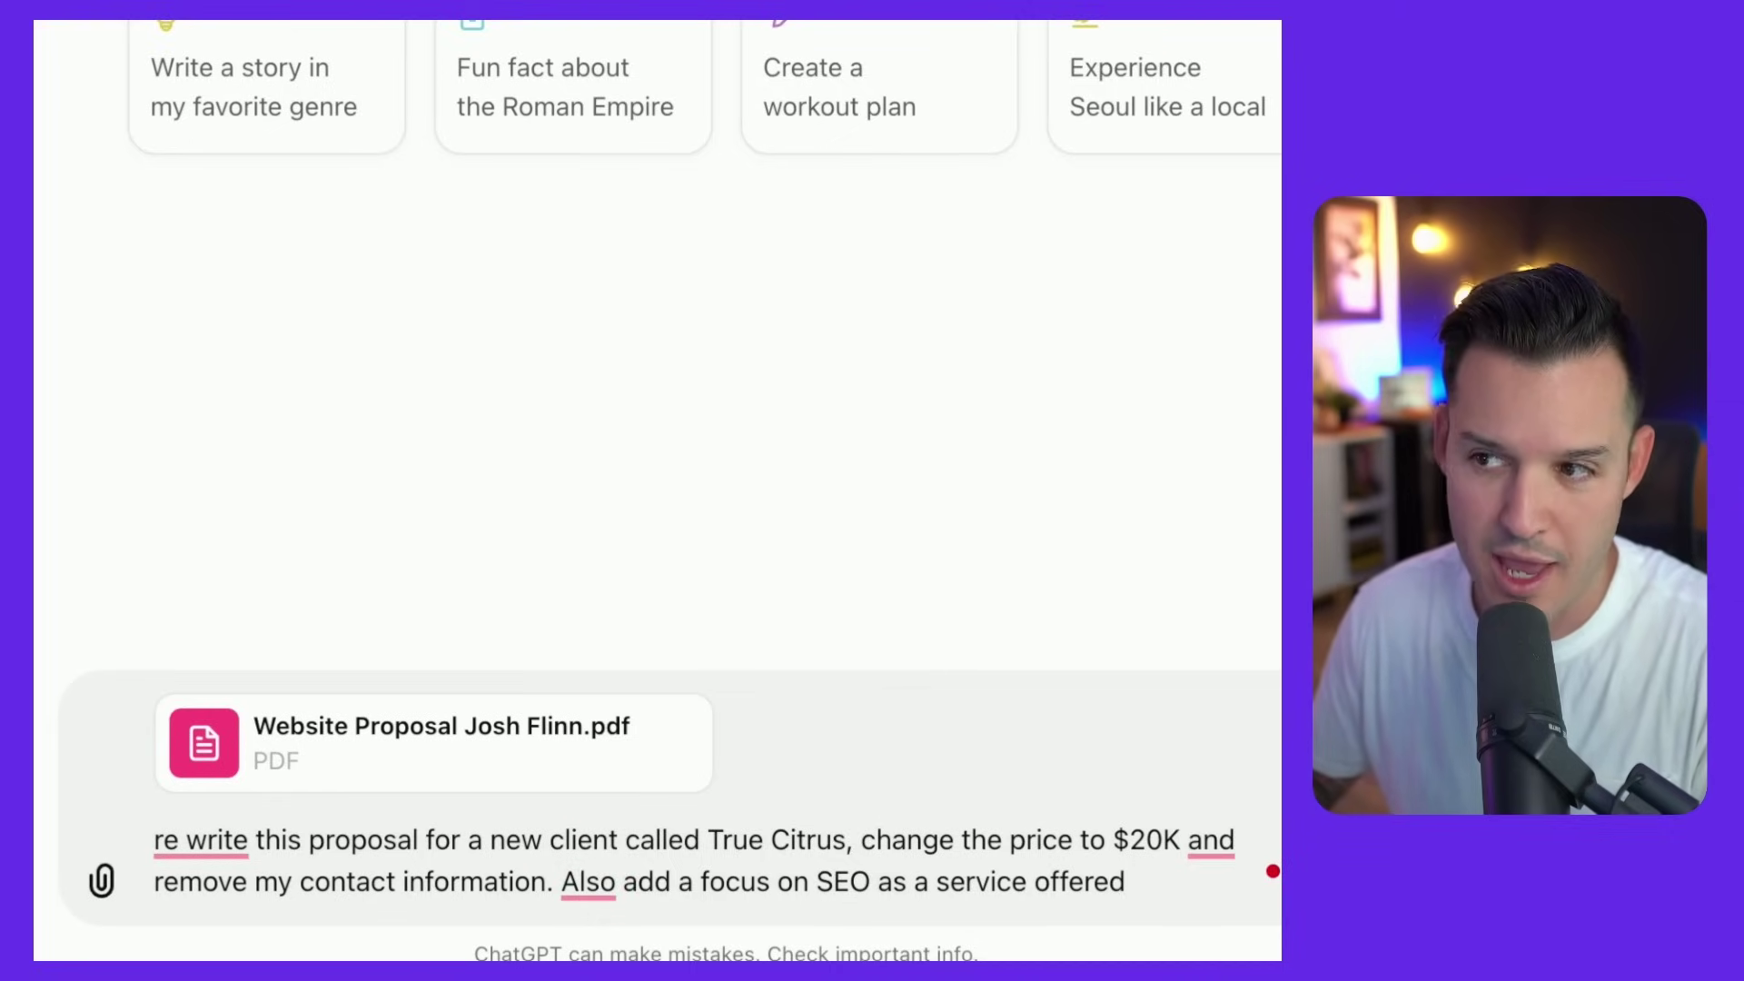
pyautogui.press('Return')
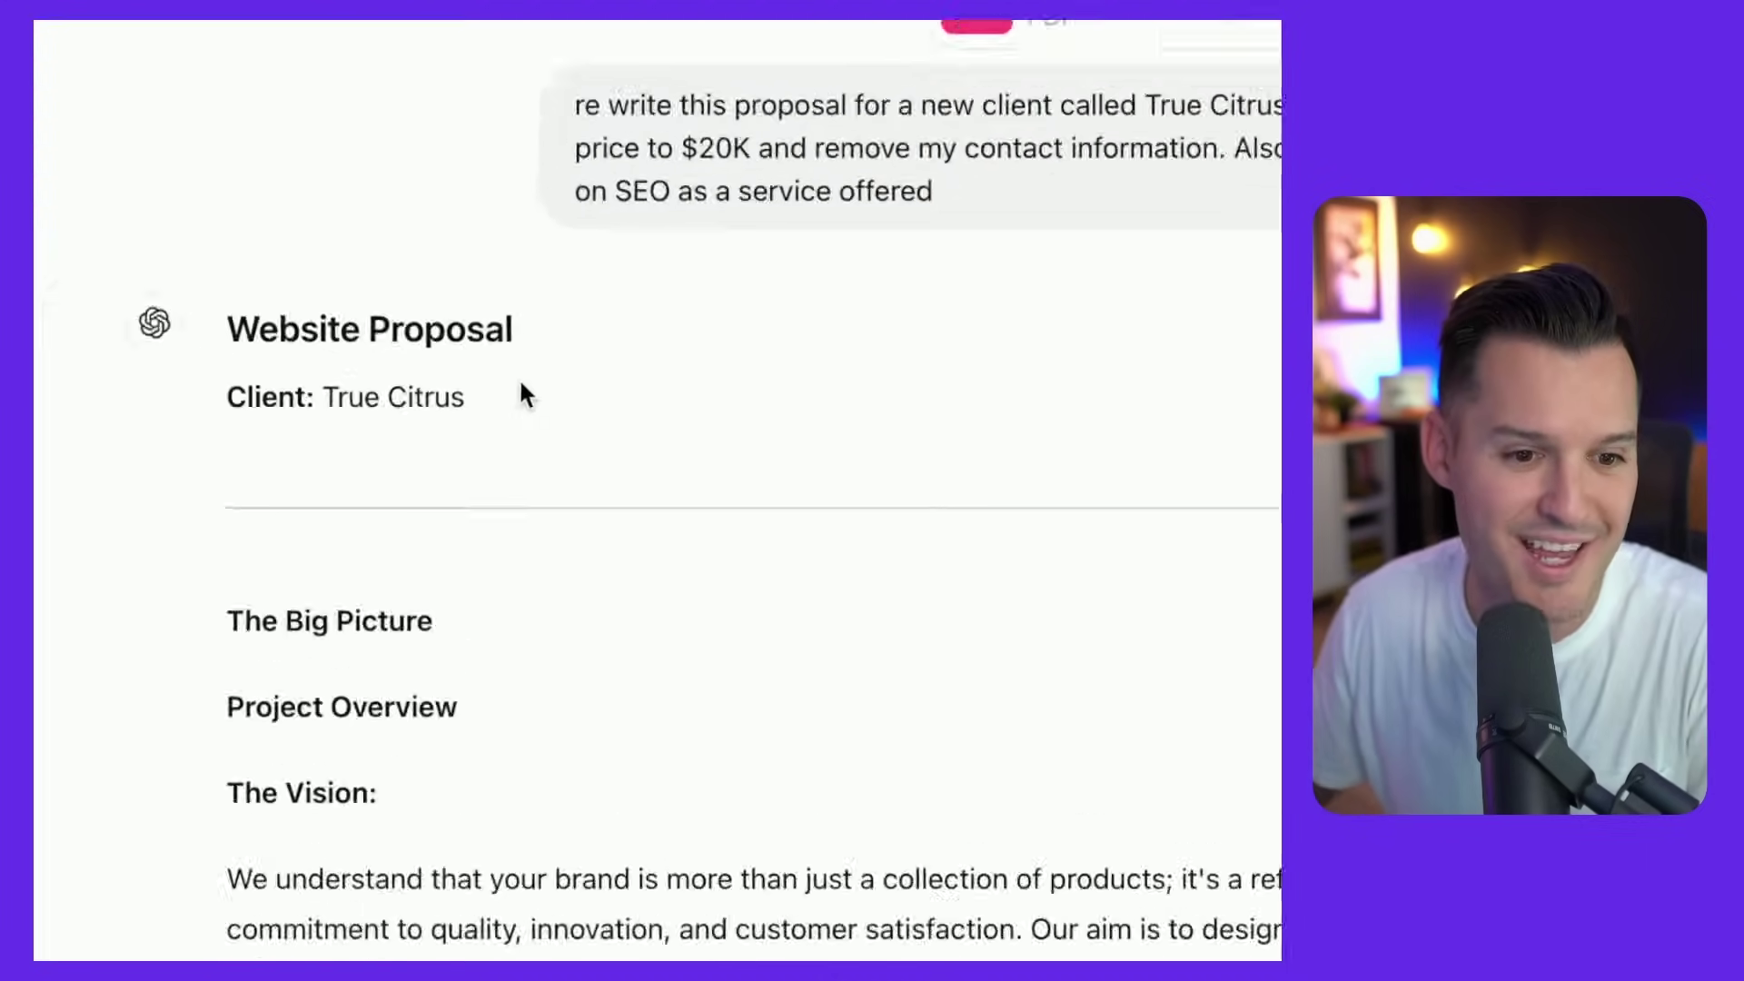
# Read through the rewritten True Citrus proposal, checking the client name, SEO services, price, included items and terms.
pyautogui.scroll(2, 296, 357)
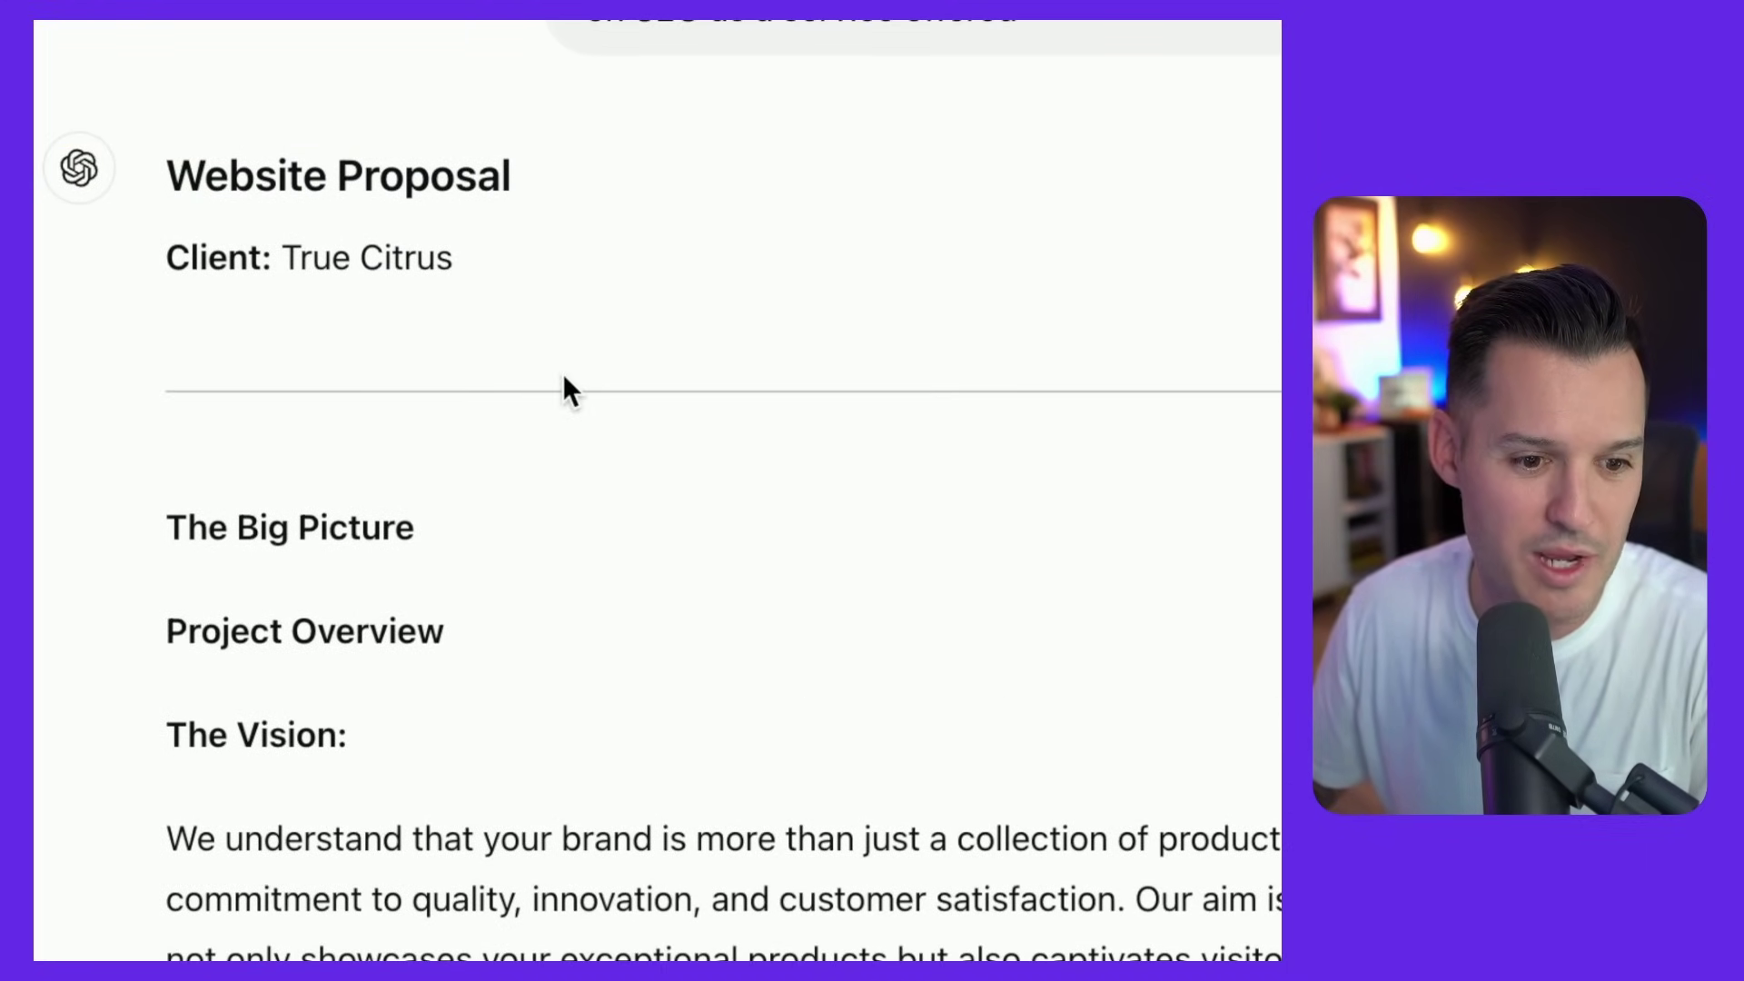
pyautogui.scroll(-3, 560, 722)
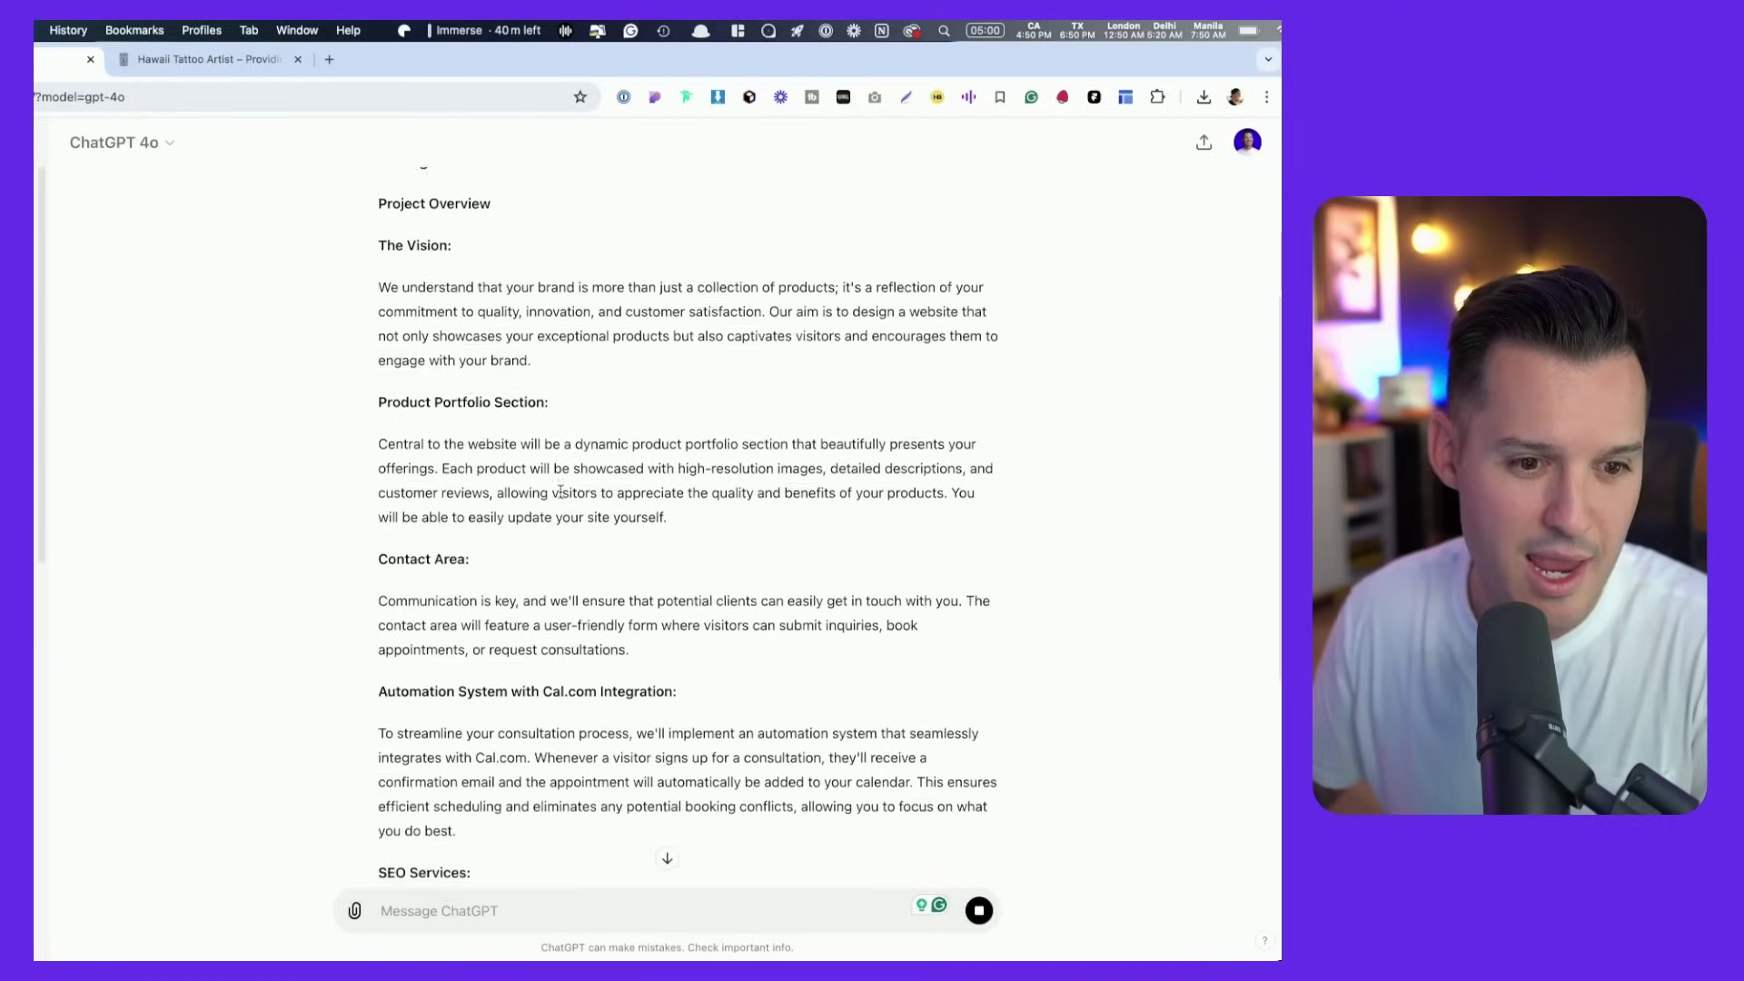
pyautogui.scroll(-5, 560, 491)
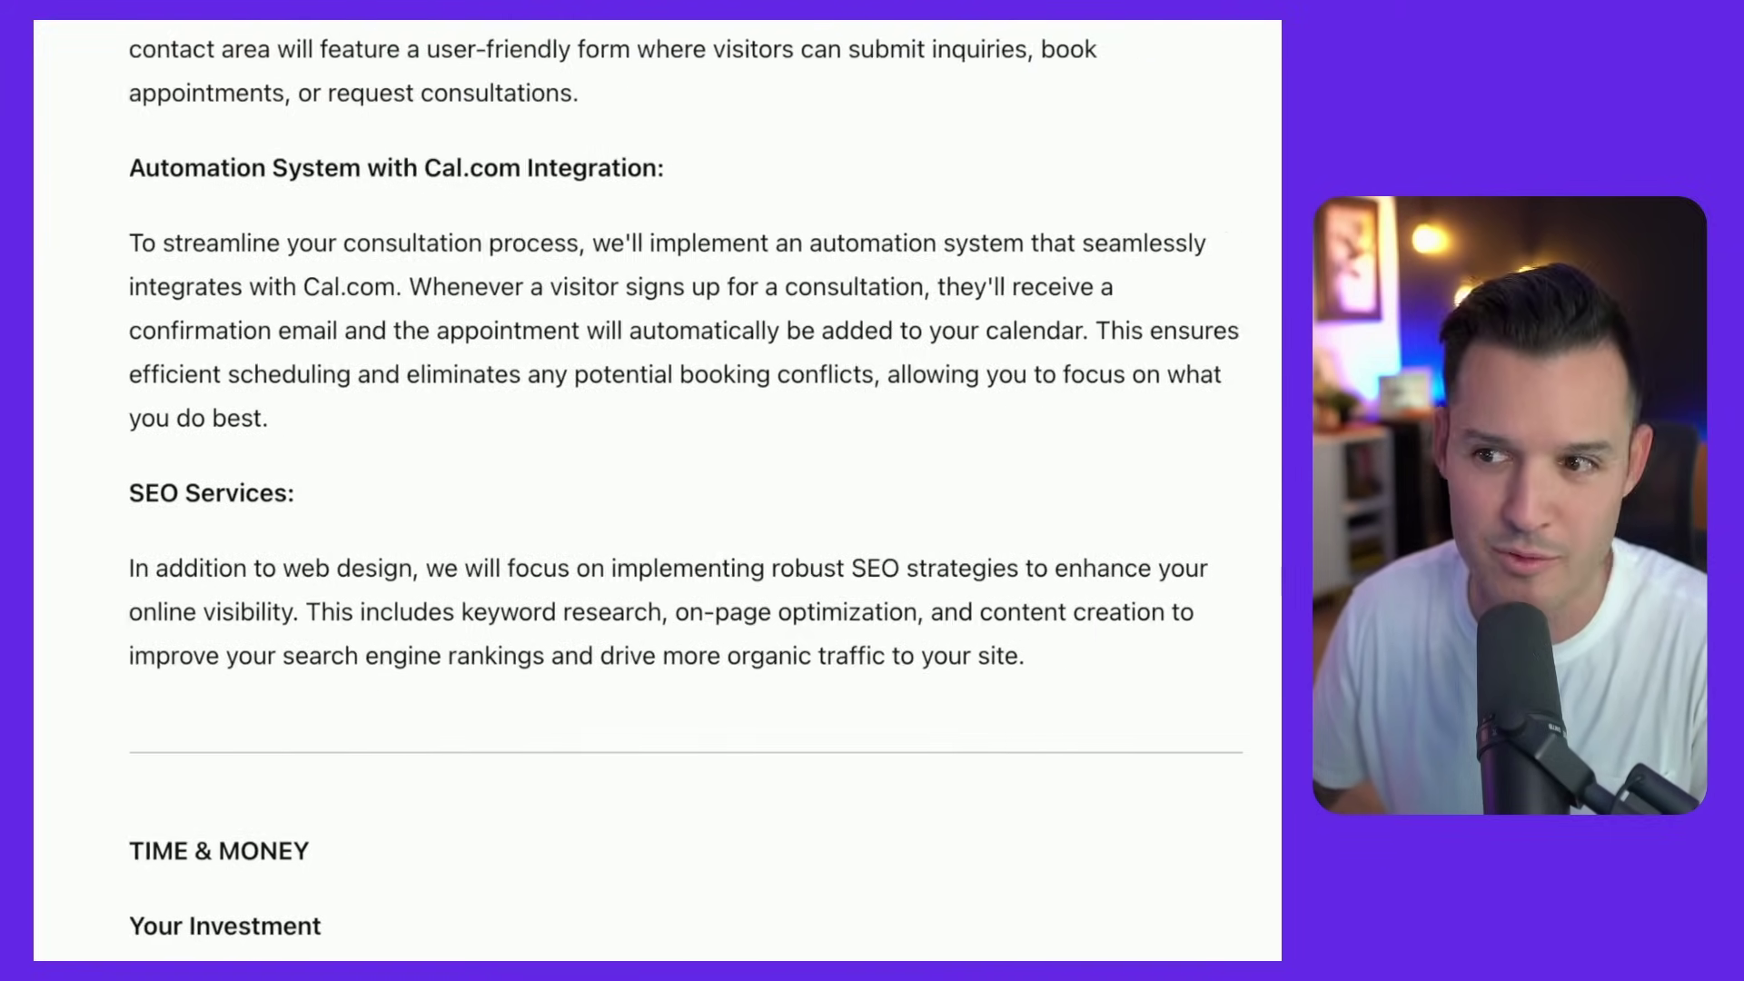
pyautogui.scroll(-7, 728, 618)
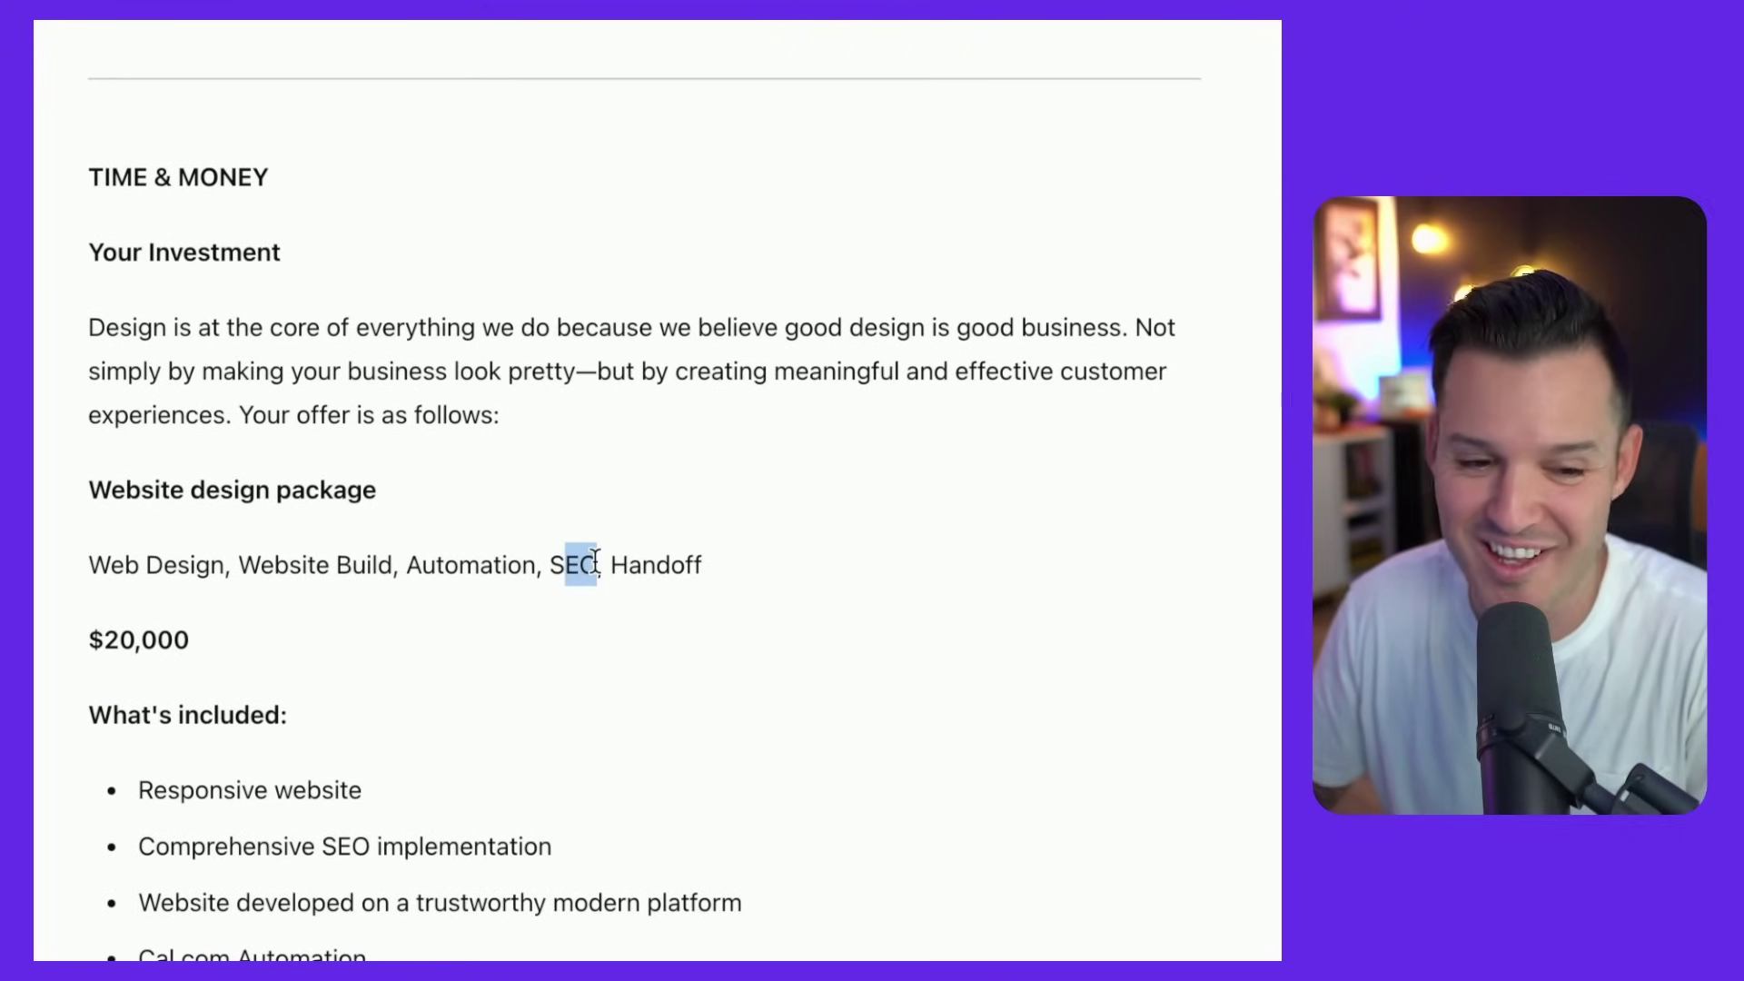
pyautogui.scroll(-3, 390, 671)
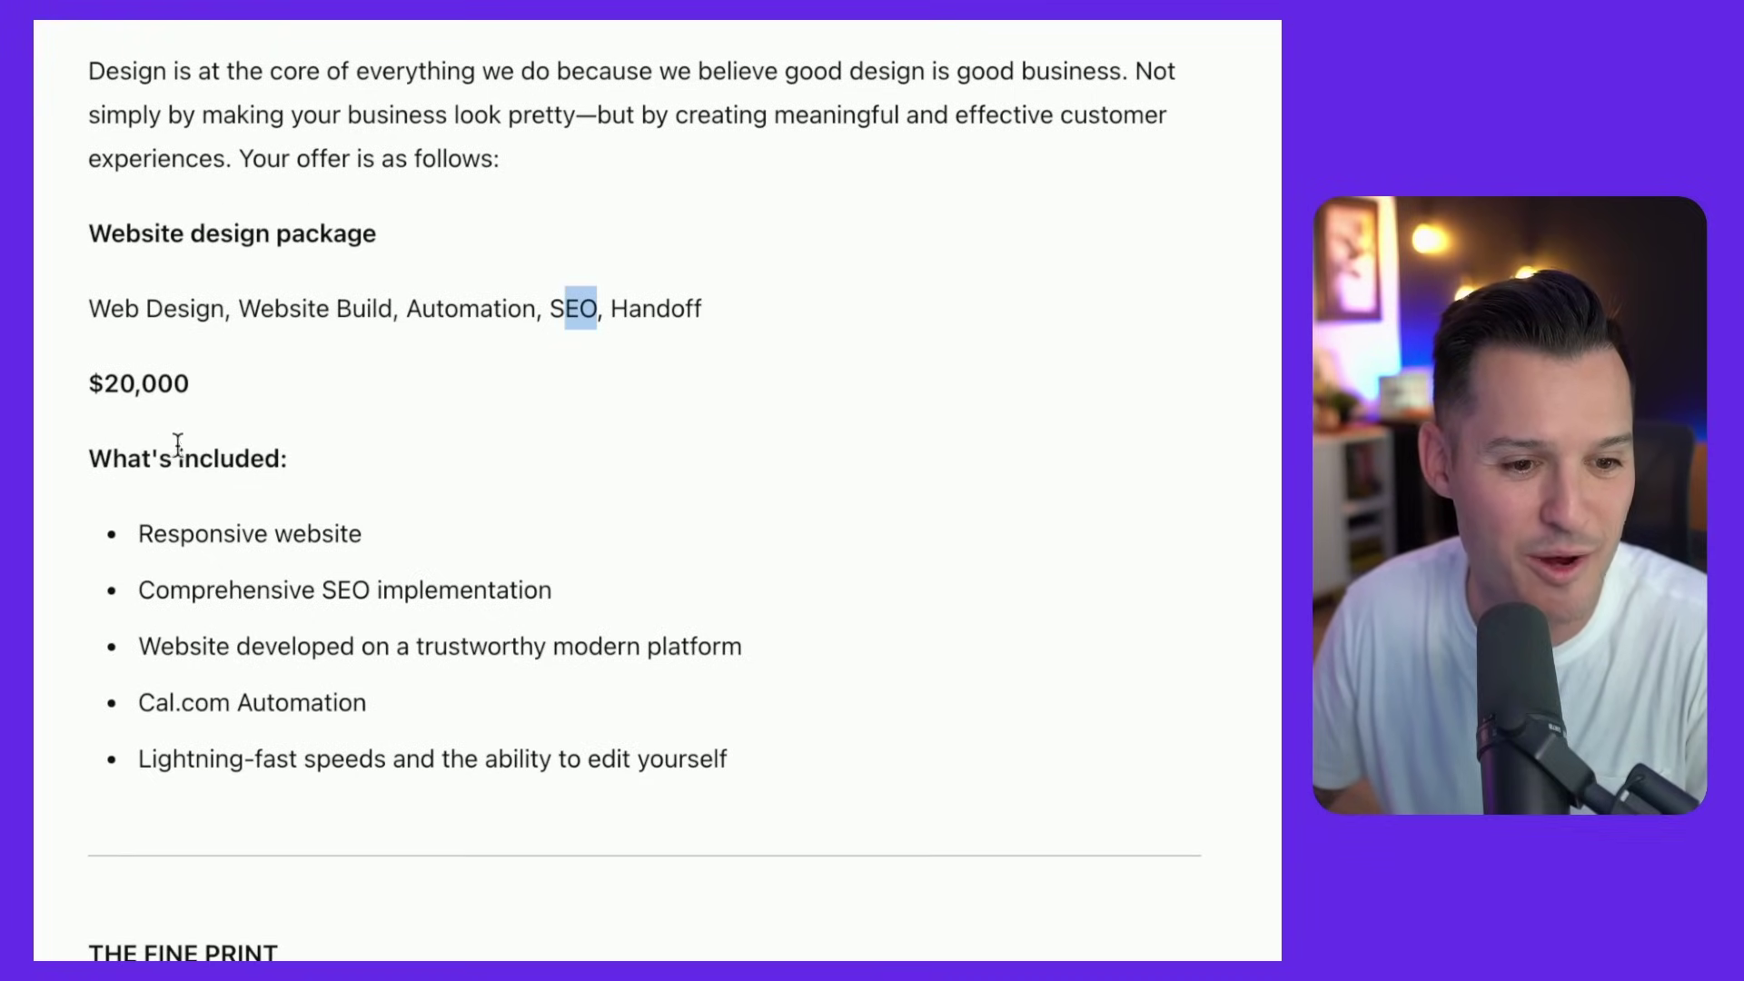
pyautogui.moveTo(106, 382); pyautogui.dragTo(198, 389)
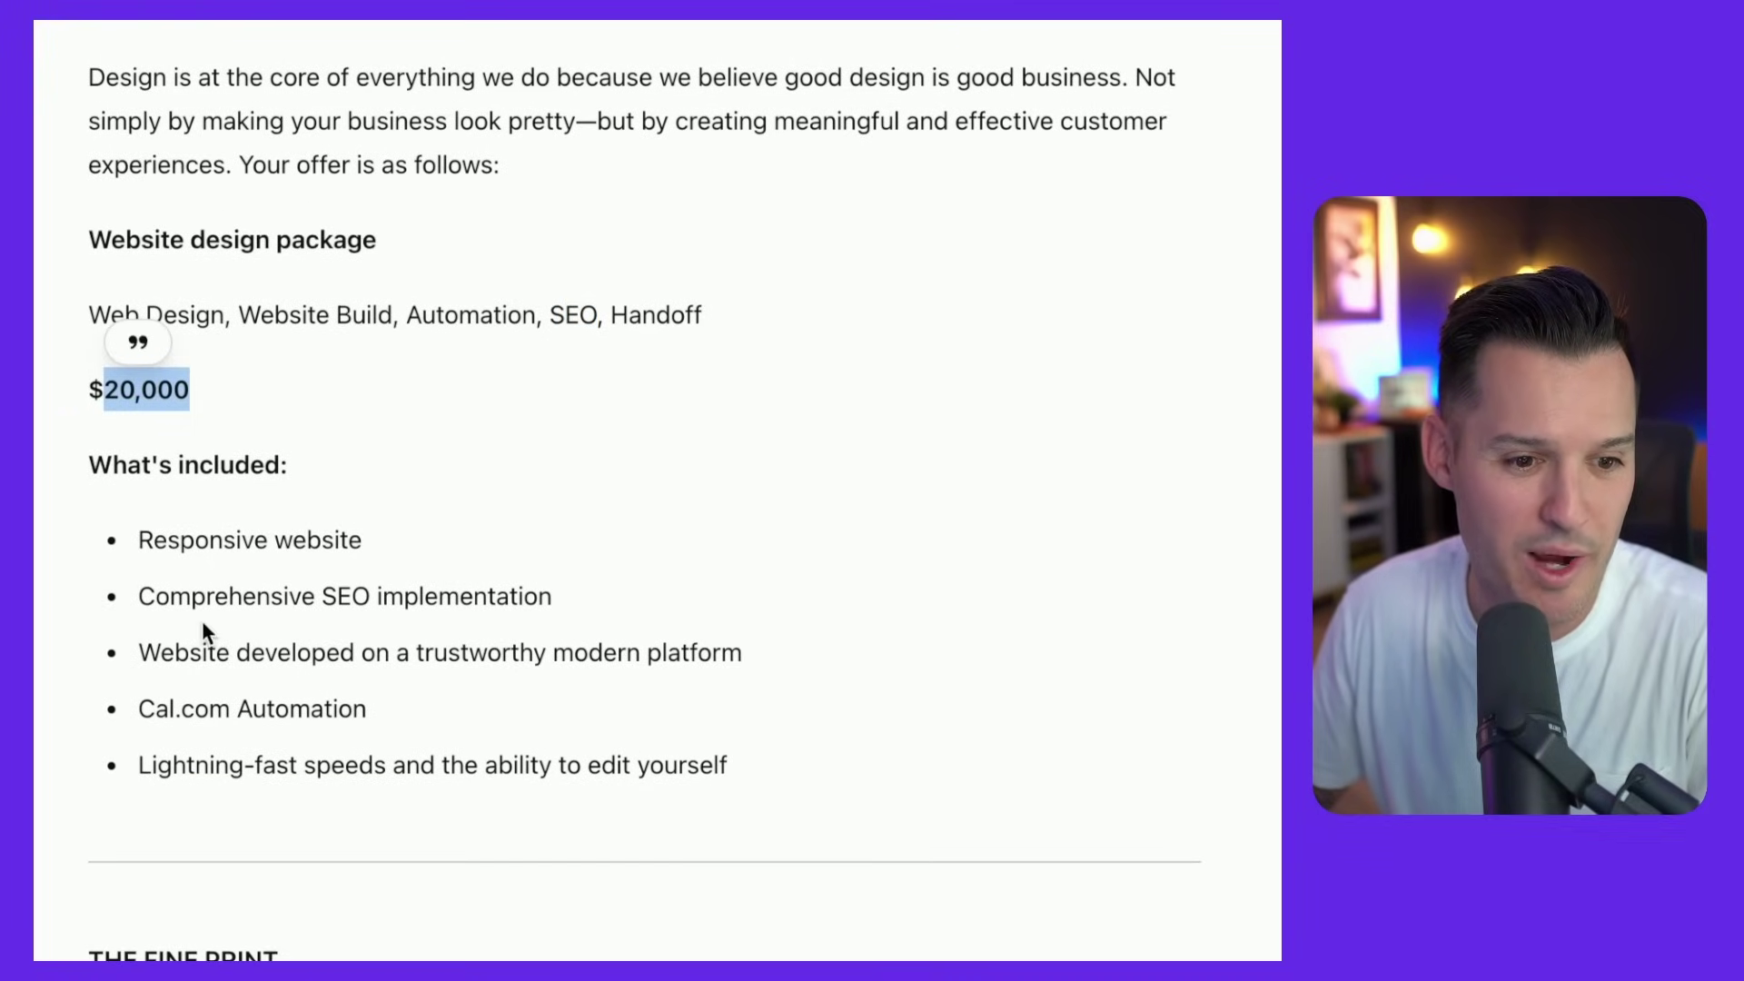
pyautogui.moveTo(156, 596); pyautogui.dragTo(496, 597)
pyautogui.scroll(-5, 478, 605)
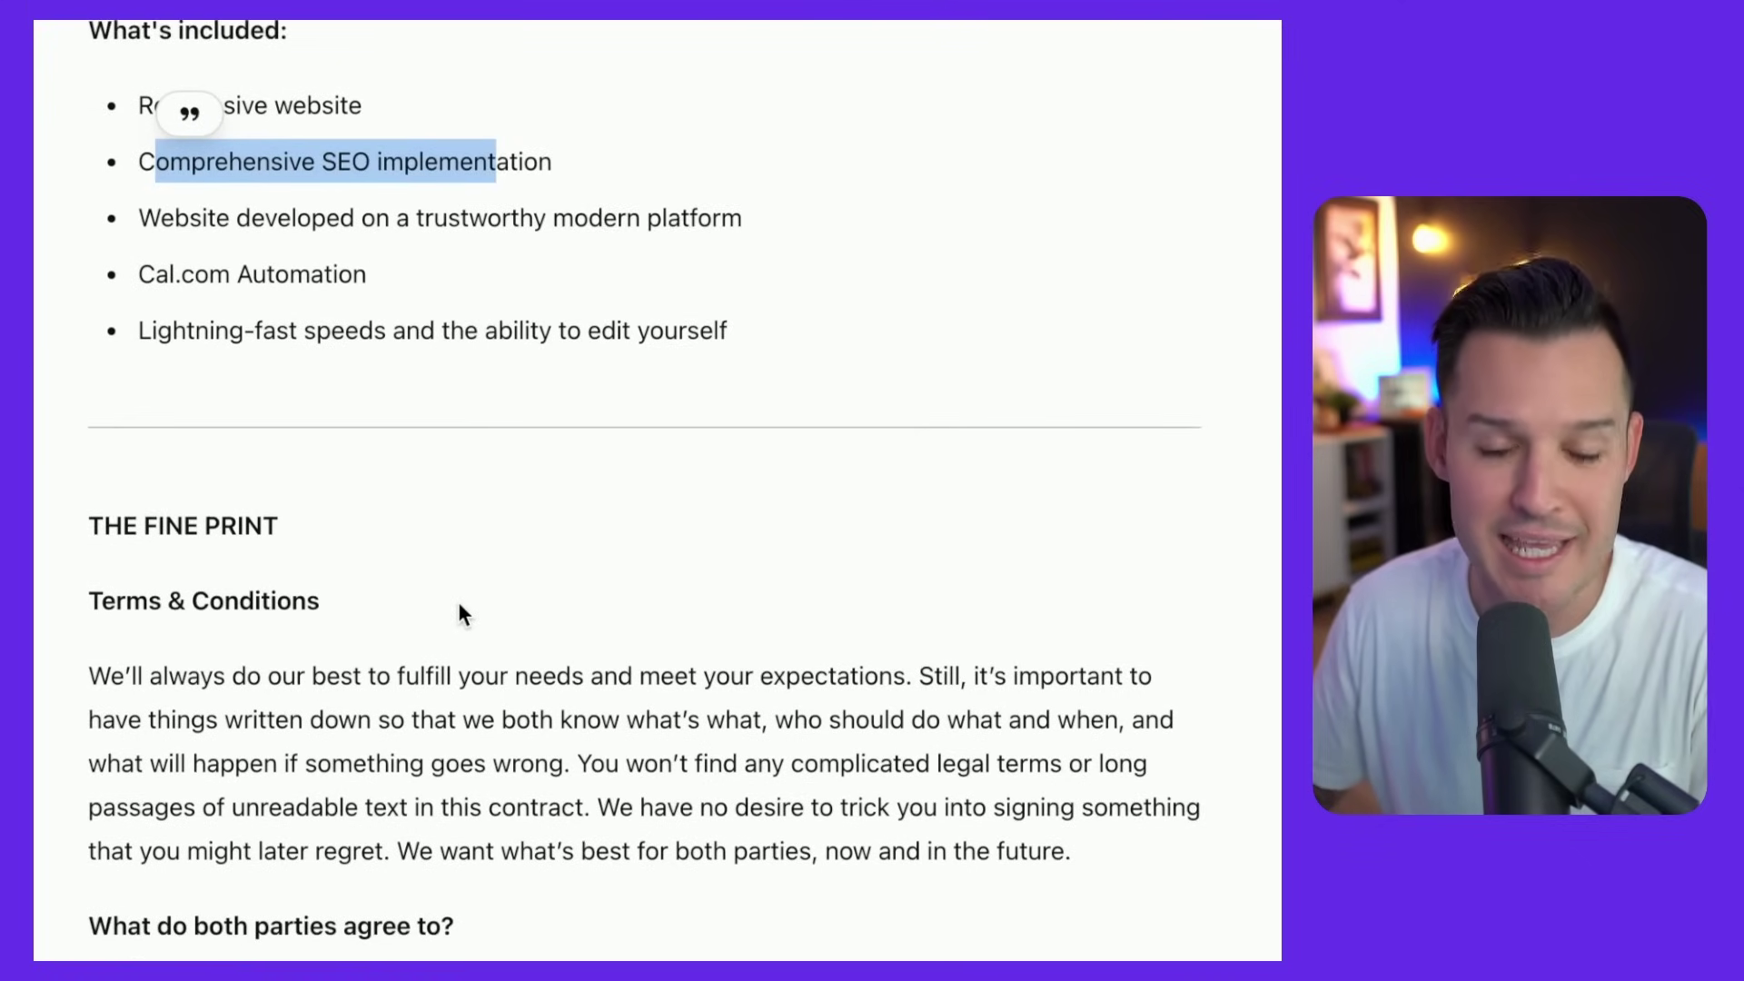
pyautogui.scroll(-5, 460, 603)
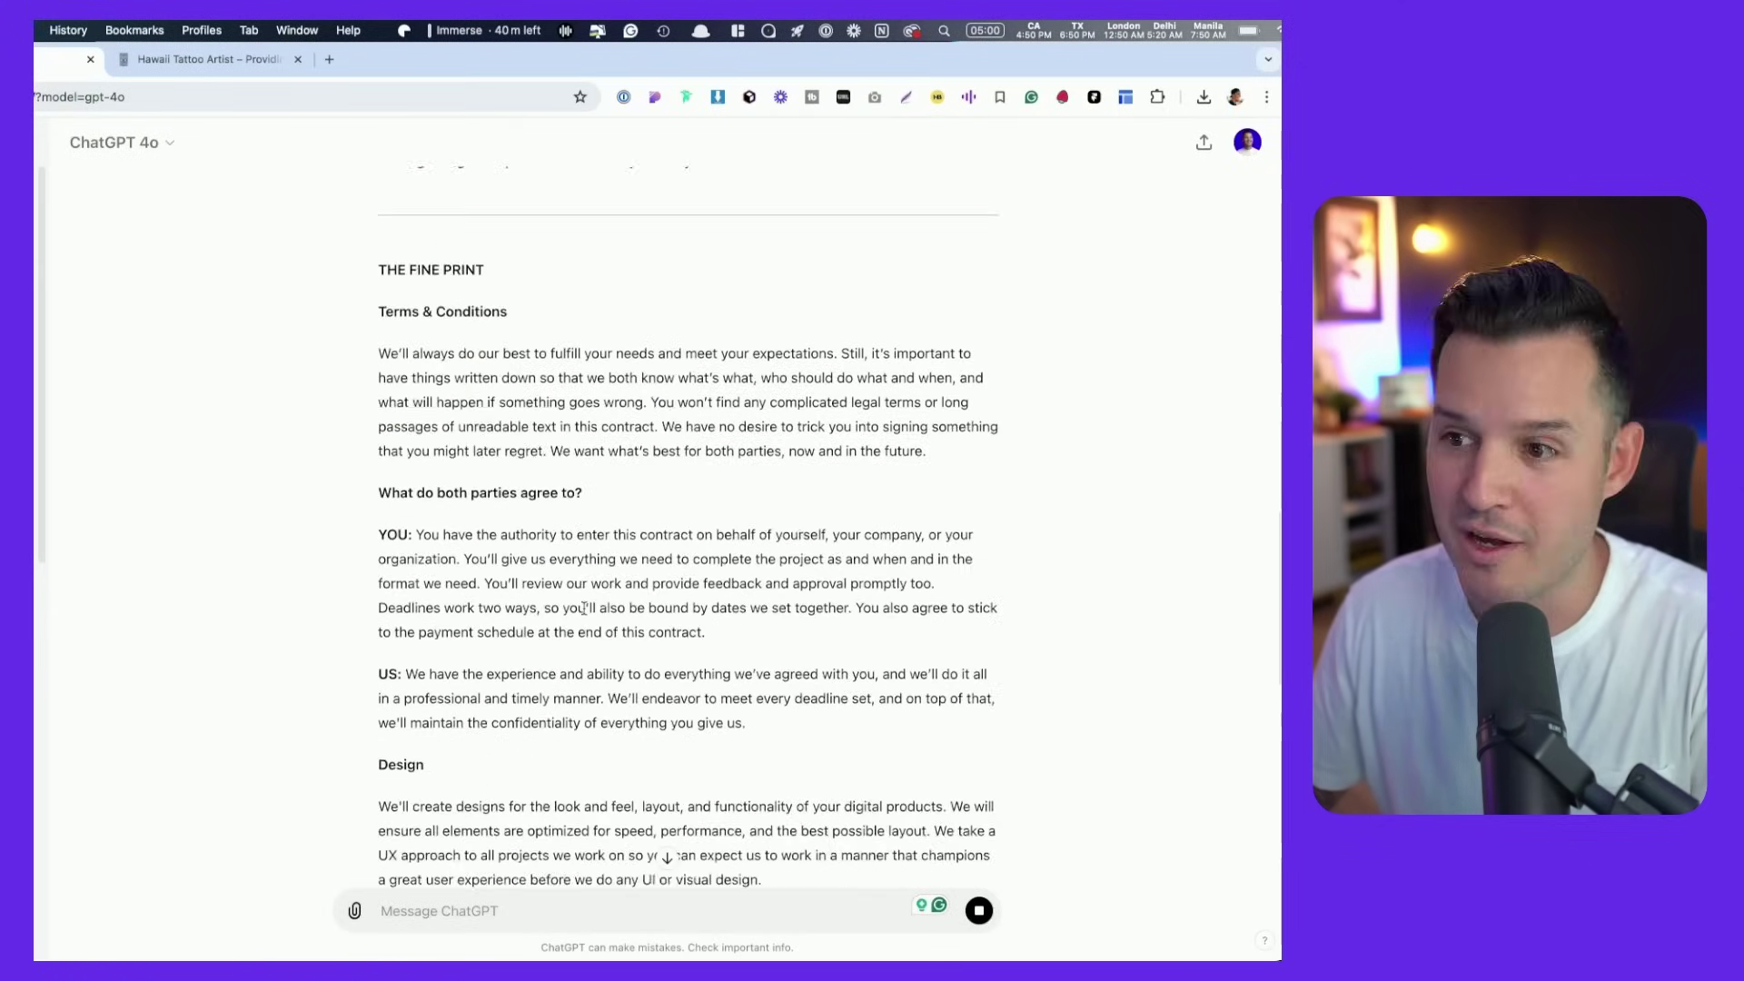
pyautogui.scroll(-10, 583, 607)
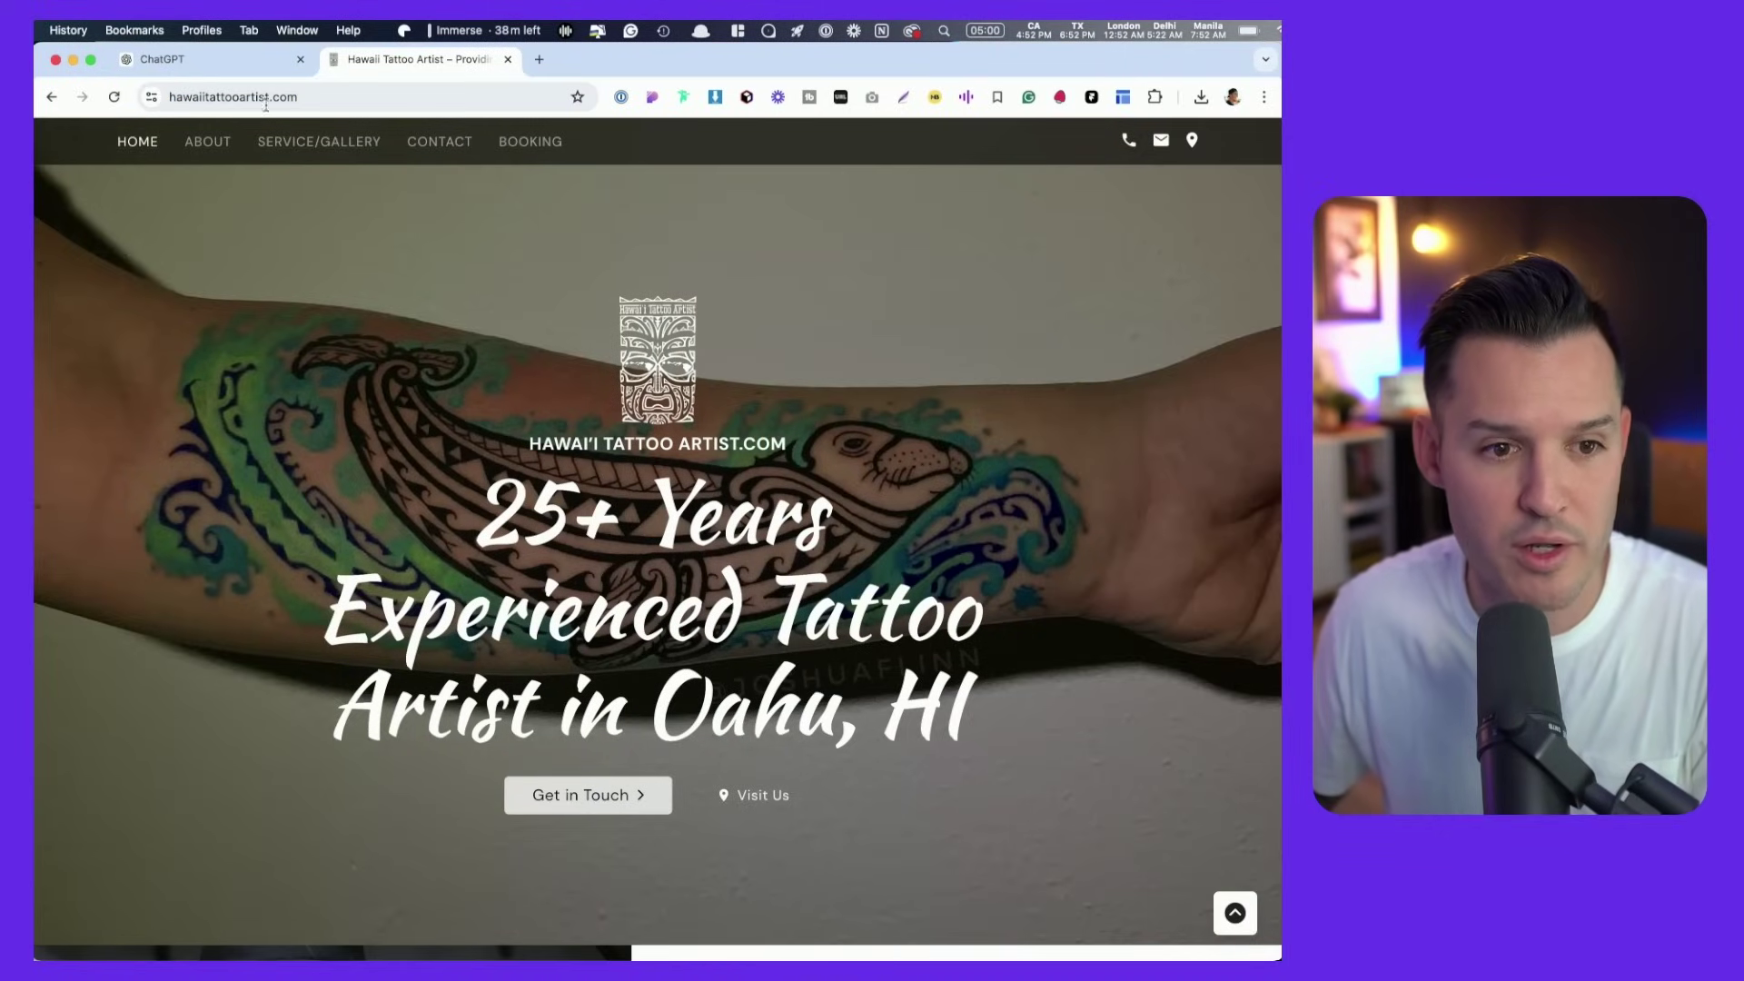
# Copy the address of the Hawaii Tattoo Artist website and look over its home page content.
pyautogui.click(272, 100)
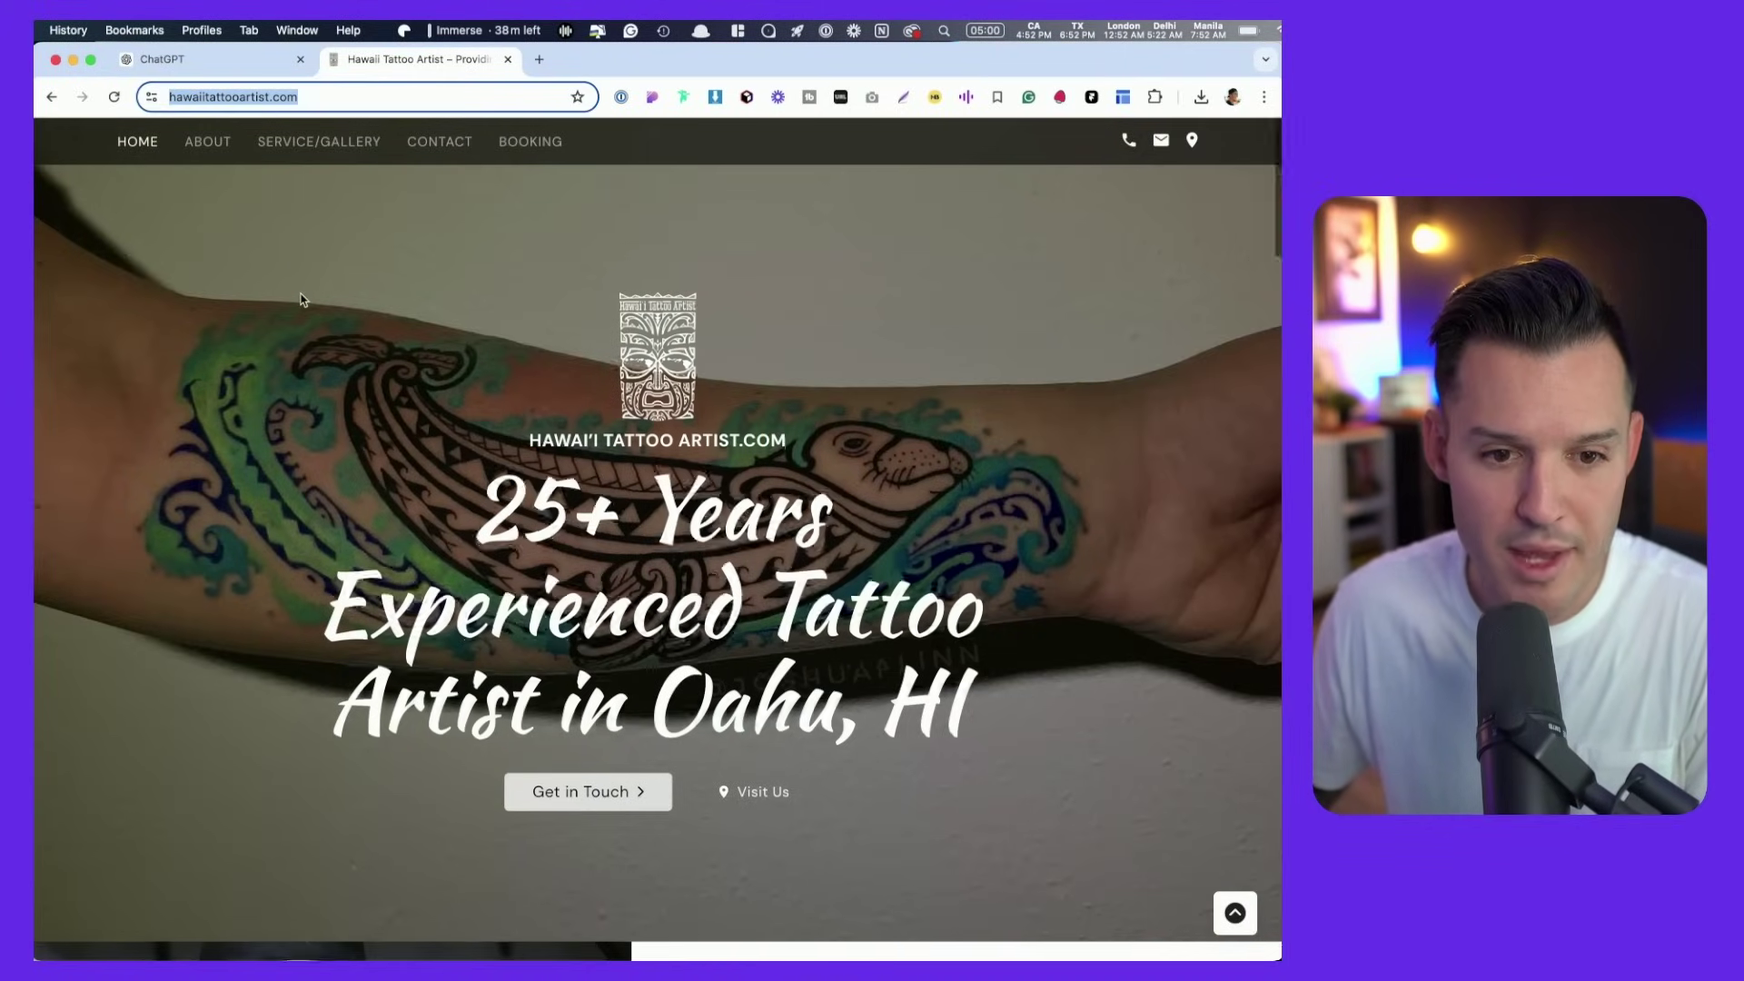
pyautogui.scroll(-15, 302, 297)
pyautogui.scroll(-12, 303, 298)
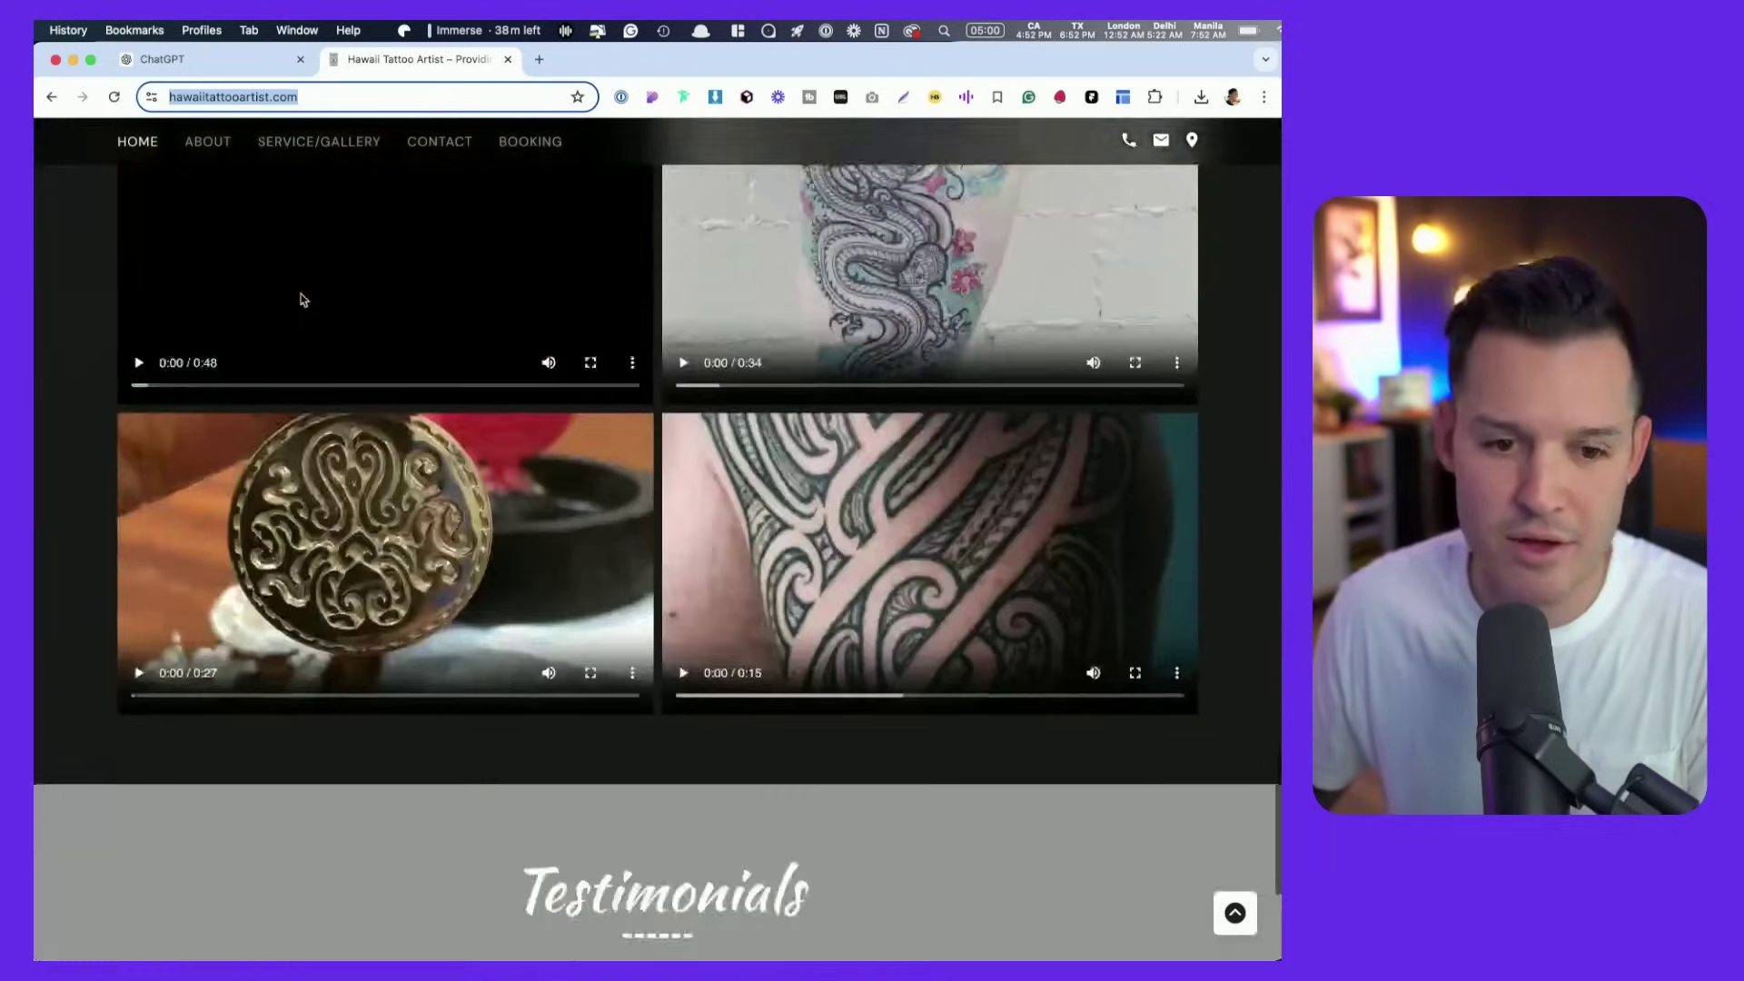
pyautogui.scroll(20, 690, 534)
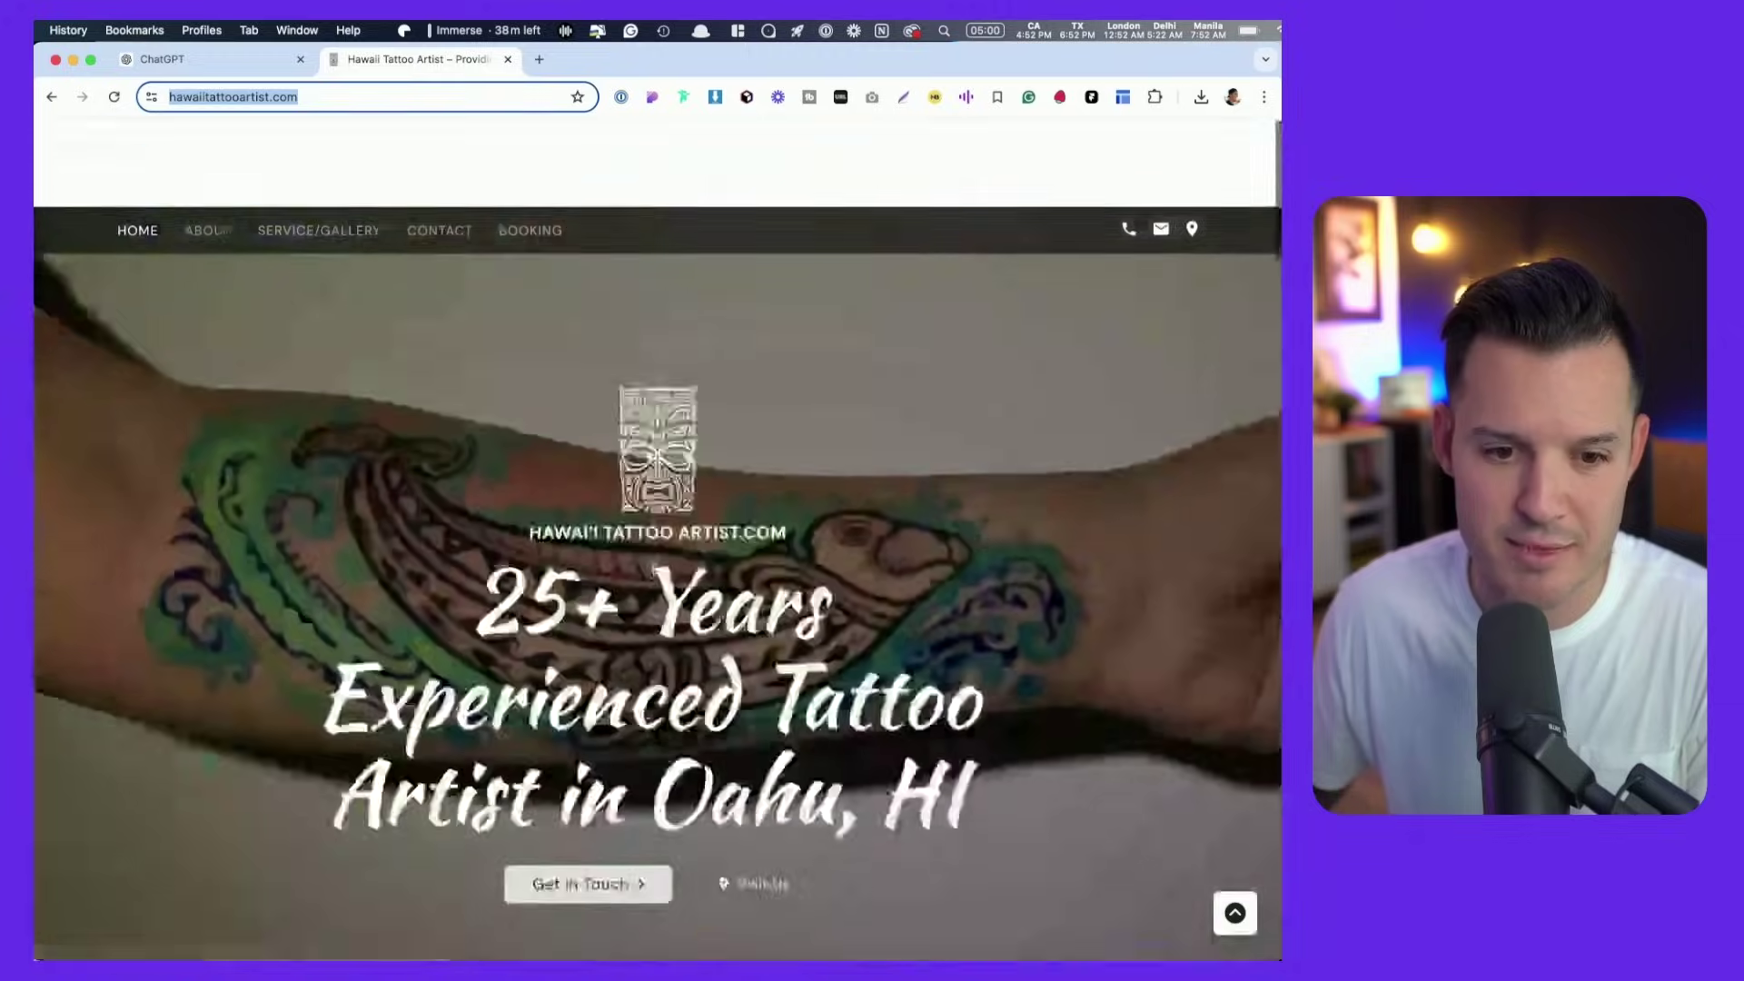
pyautogui.scroll(-5, 625, 590)
pyautogui.scroll(5, 625, 591)
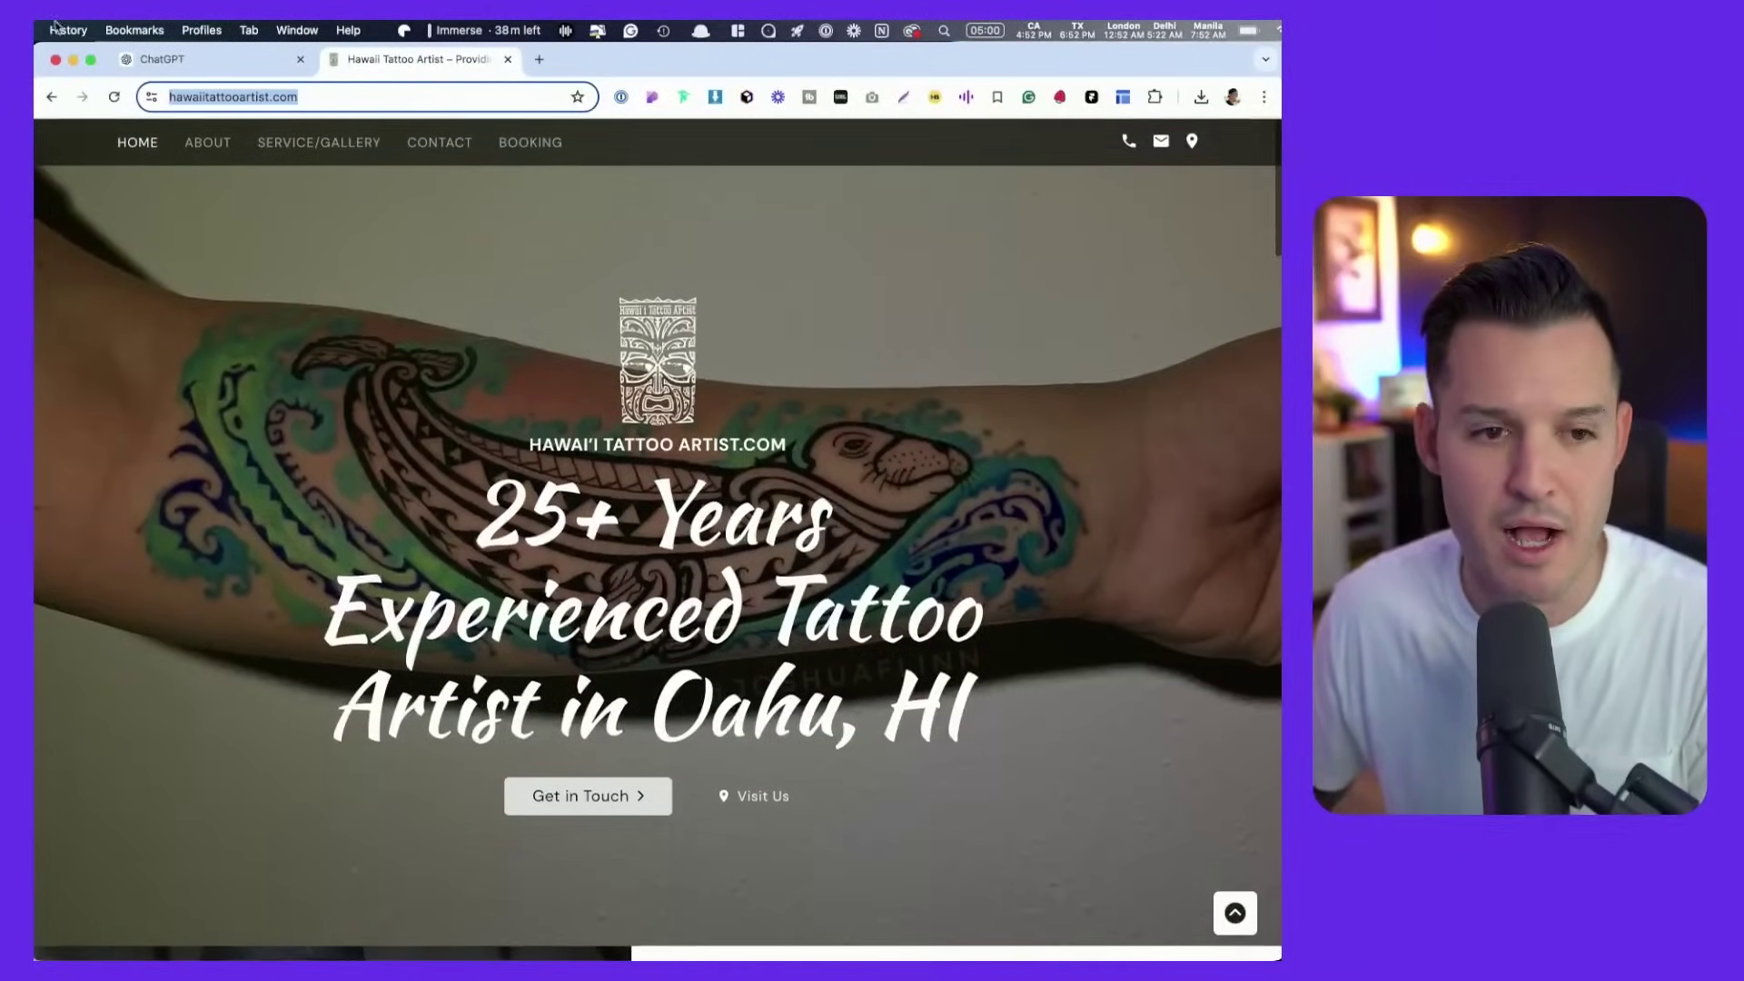
# Return to the ChatGPT proposal conversation and hide the chat history sidebar.
pyautogui.click(201, 66)
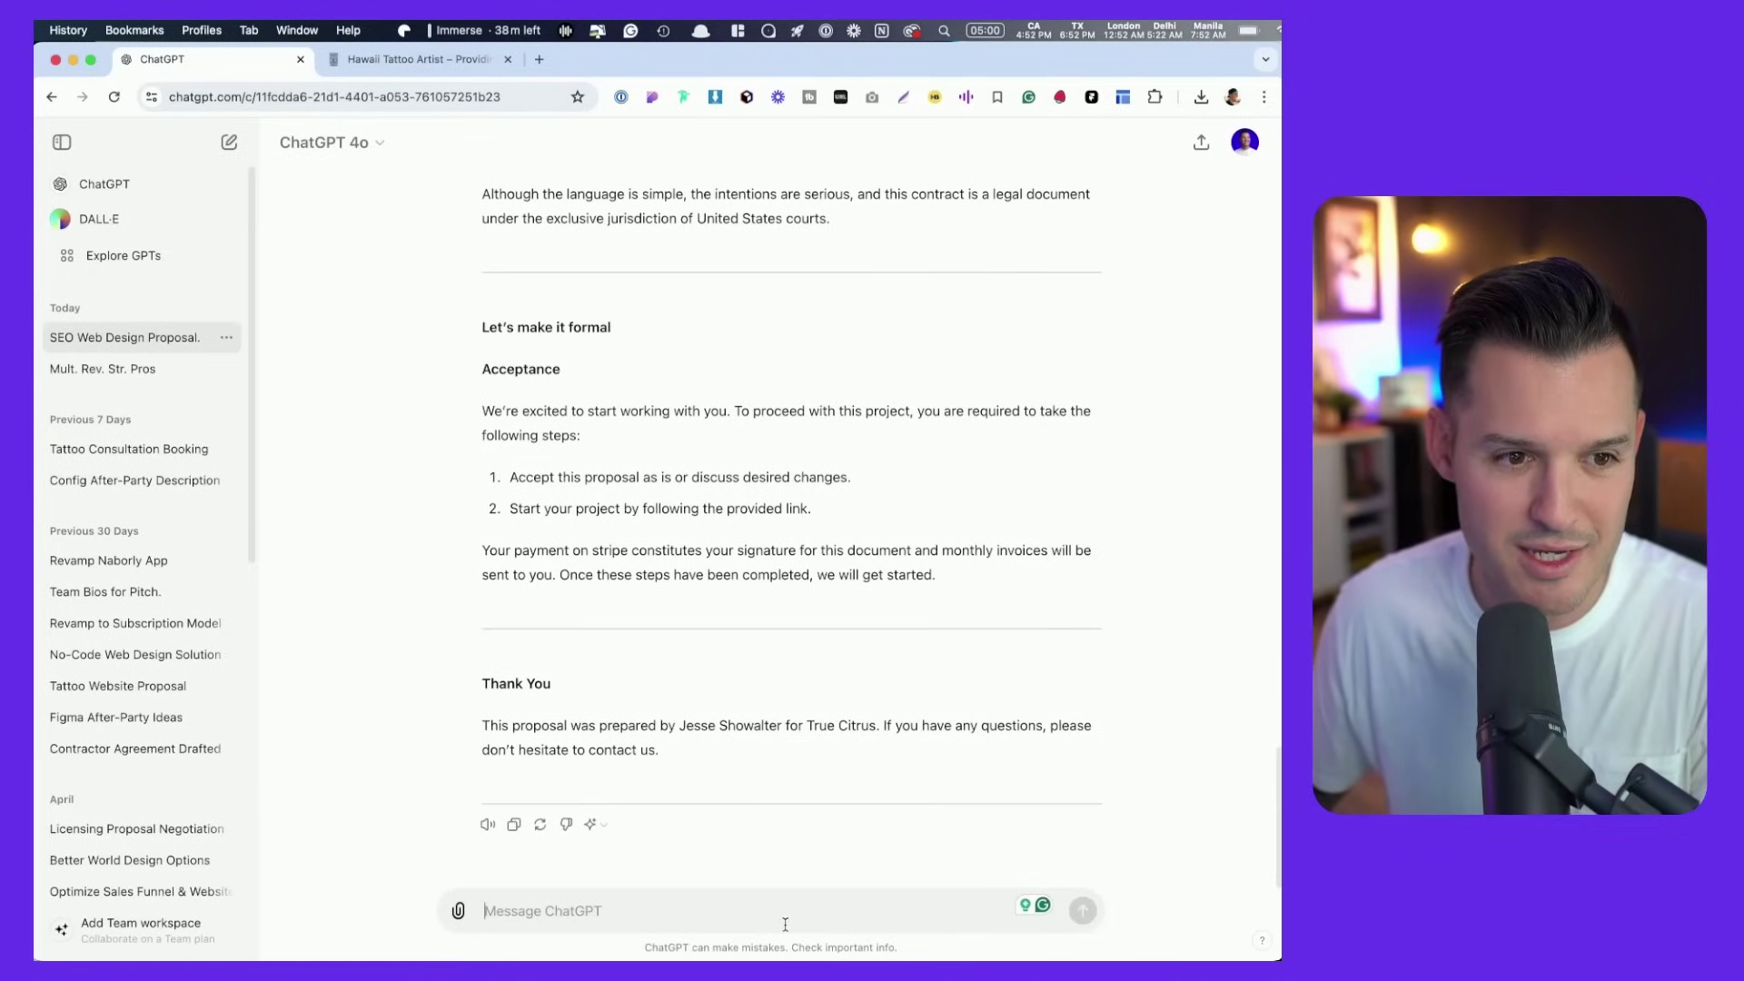
pyautogui.click(62, 141)
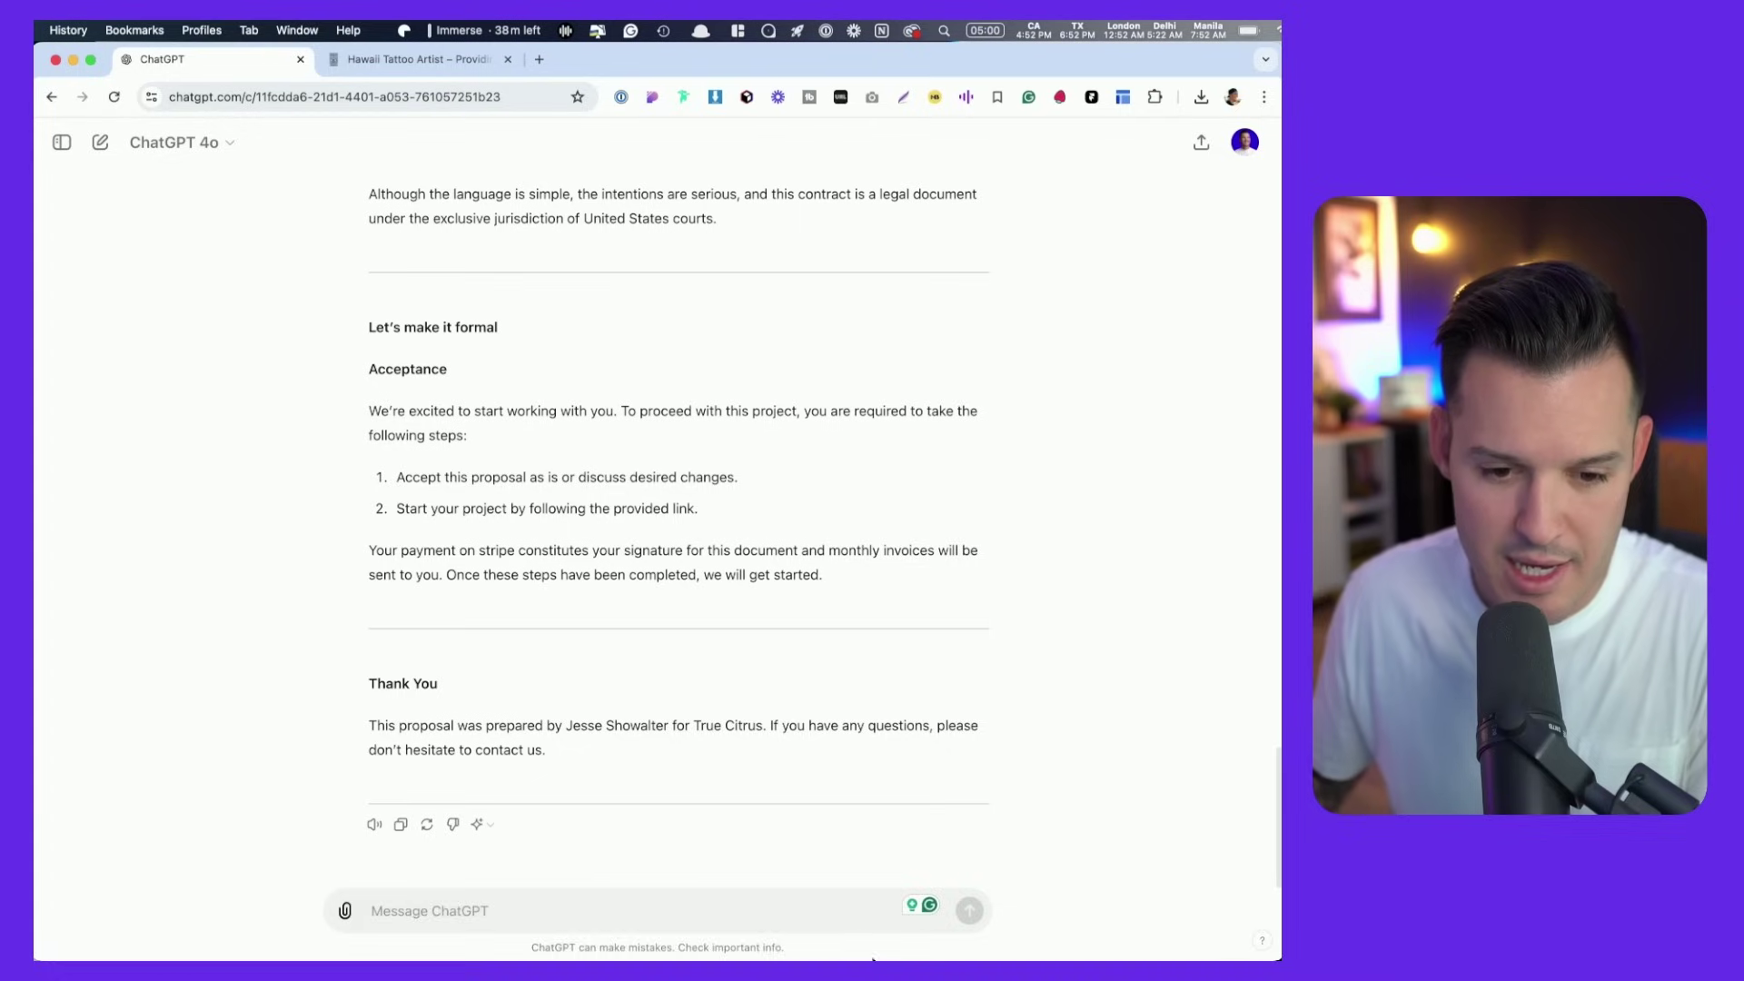
pyautogui.moveTo(875, 940)
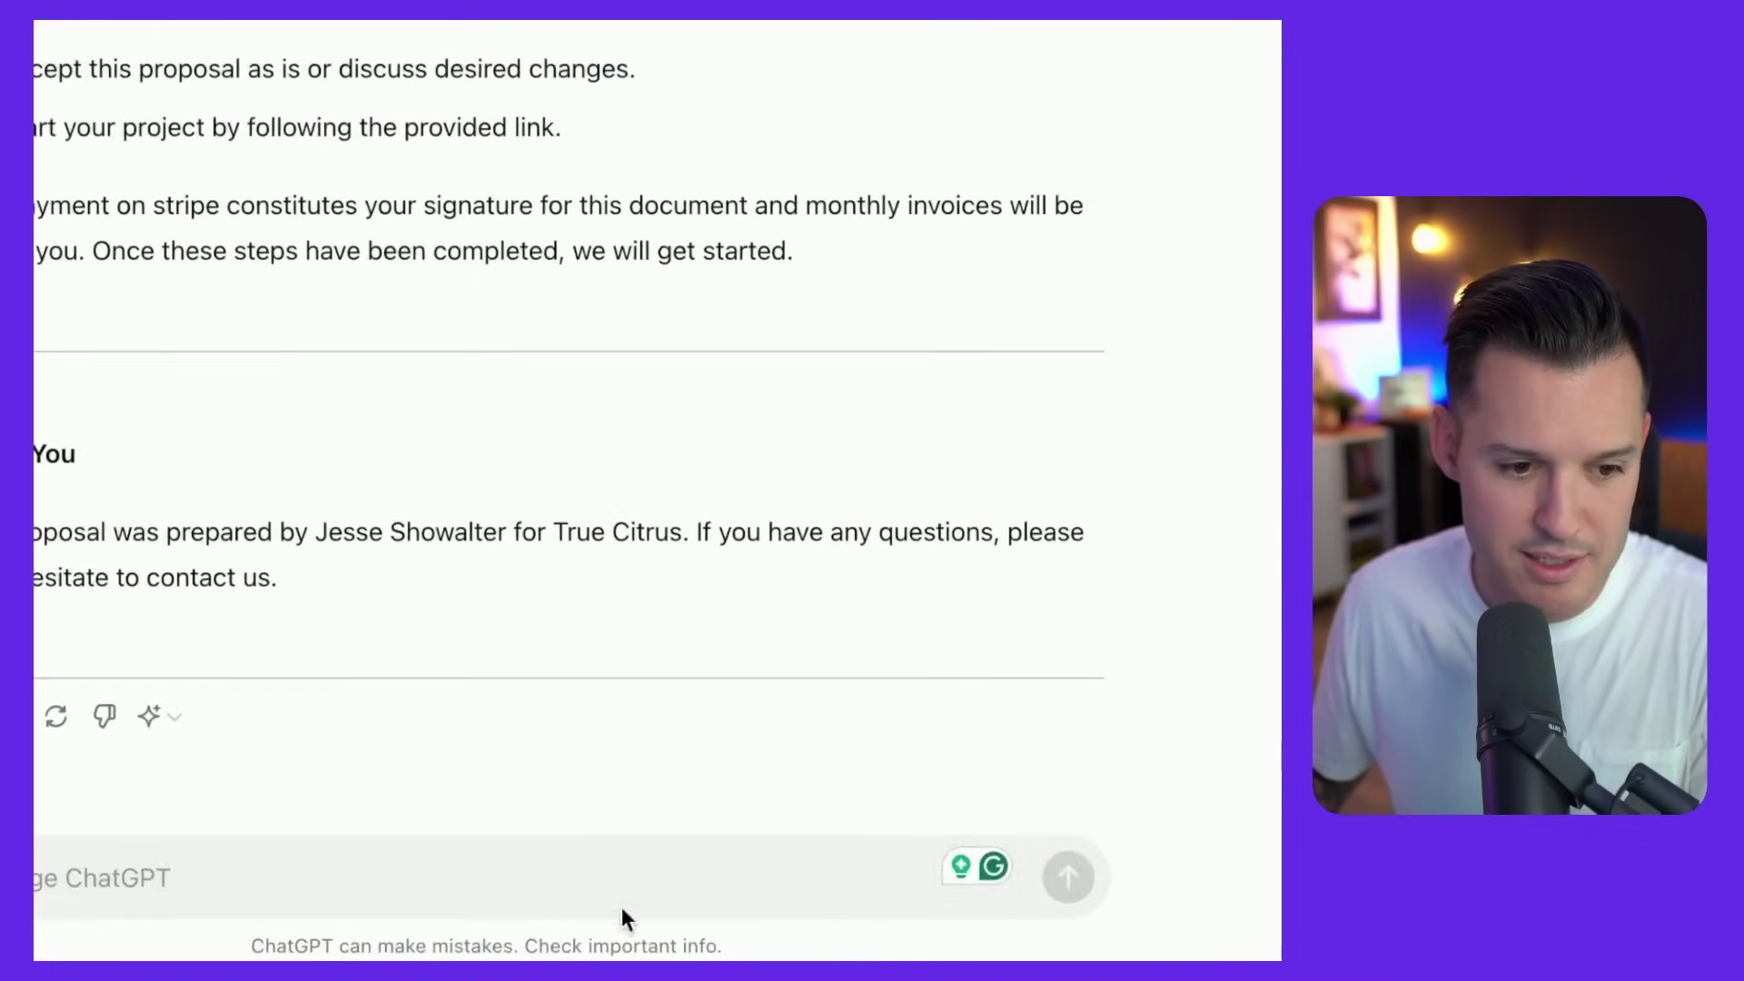
pyautogui.write('pleas')
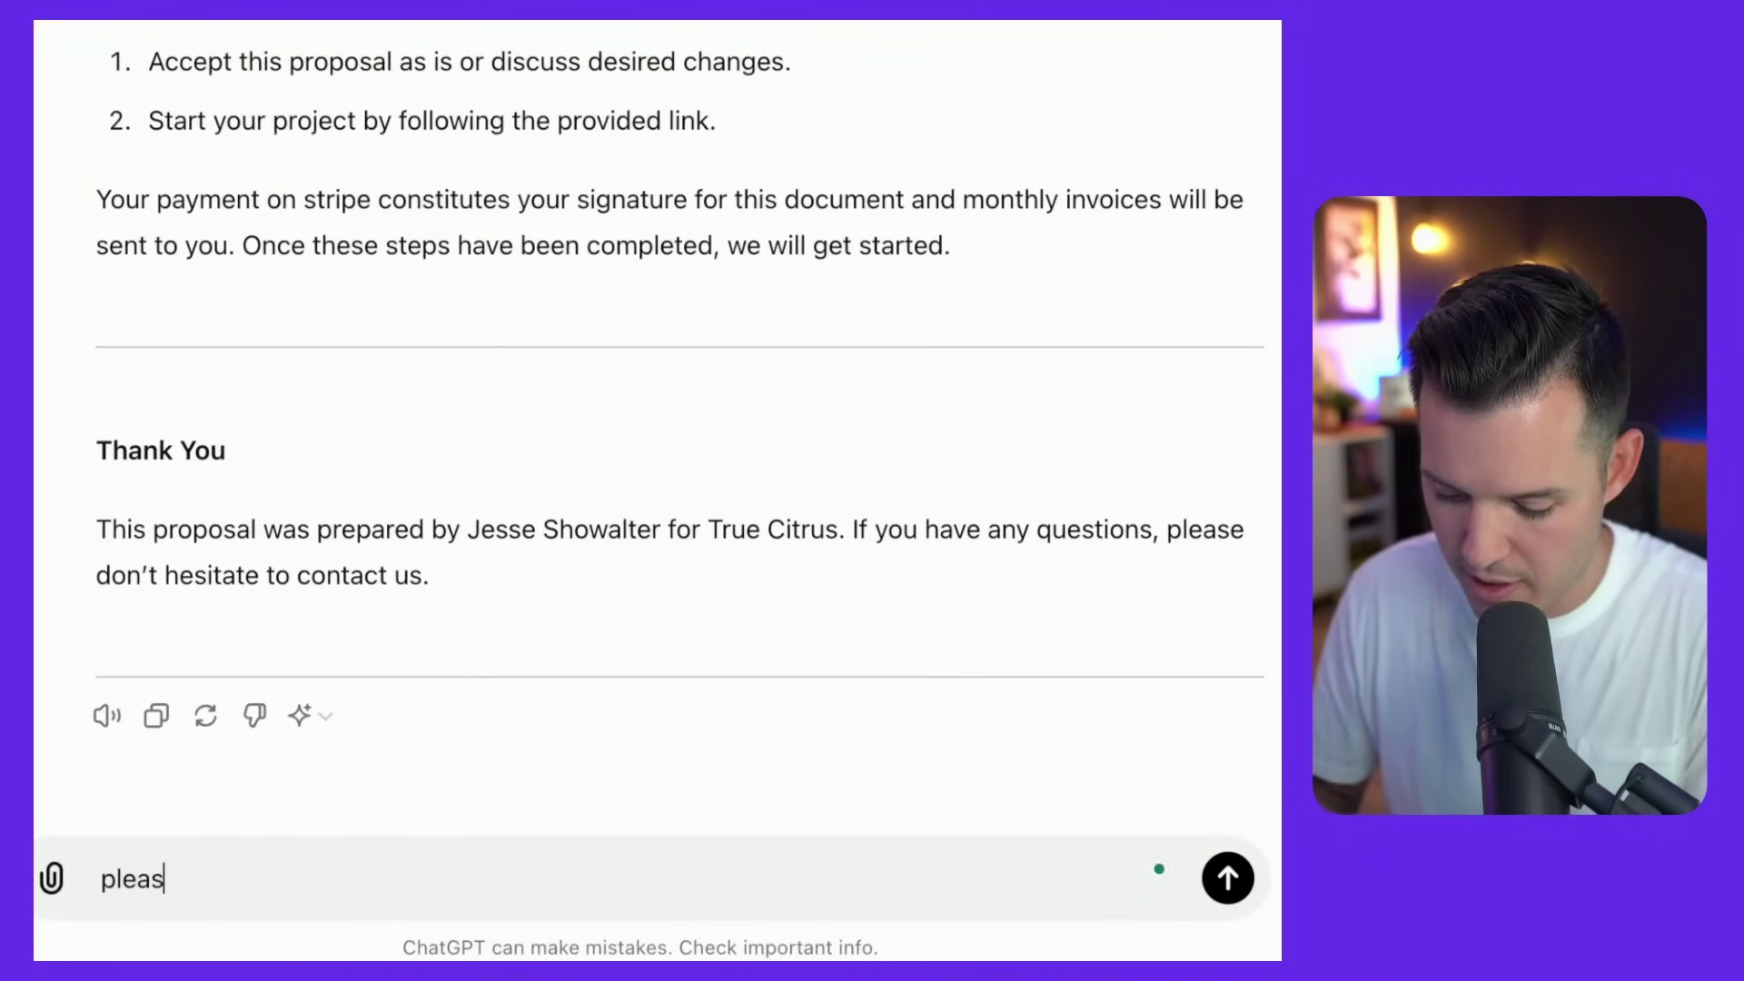
pyautogui.write('e scanm this websit')
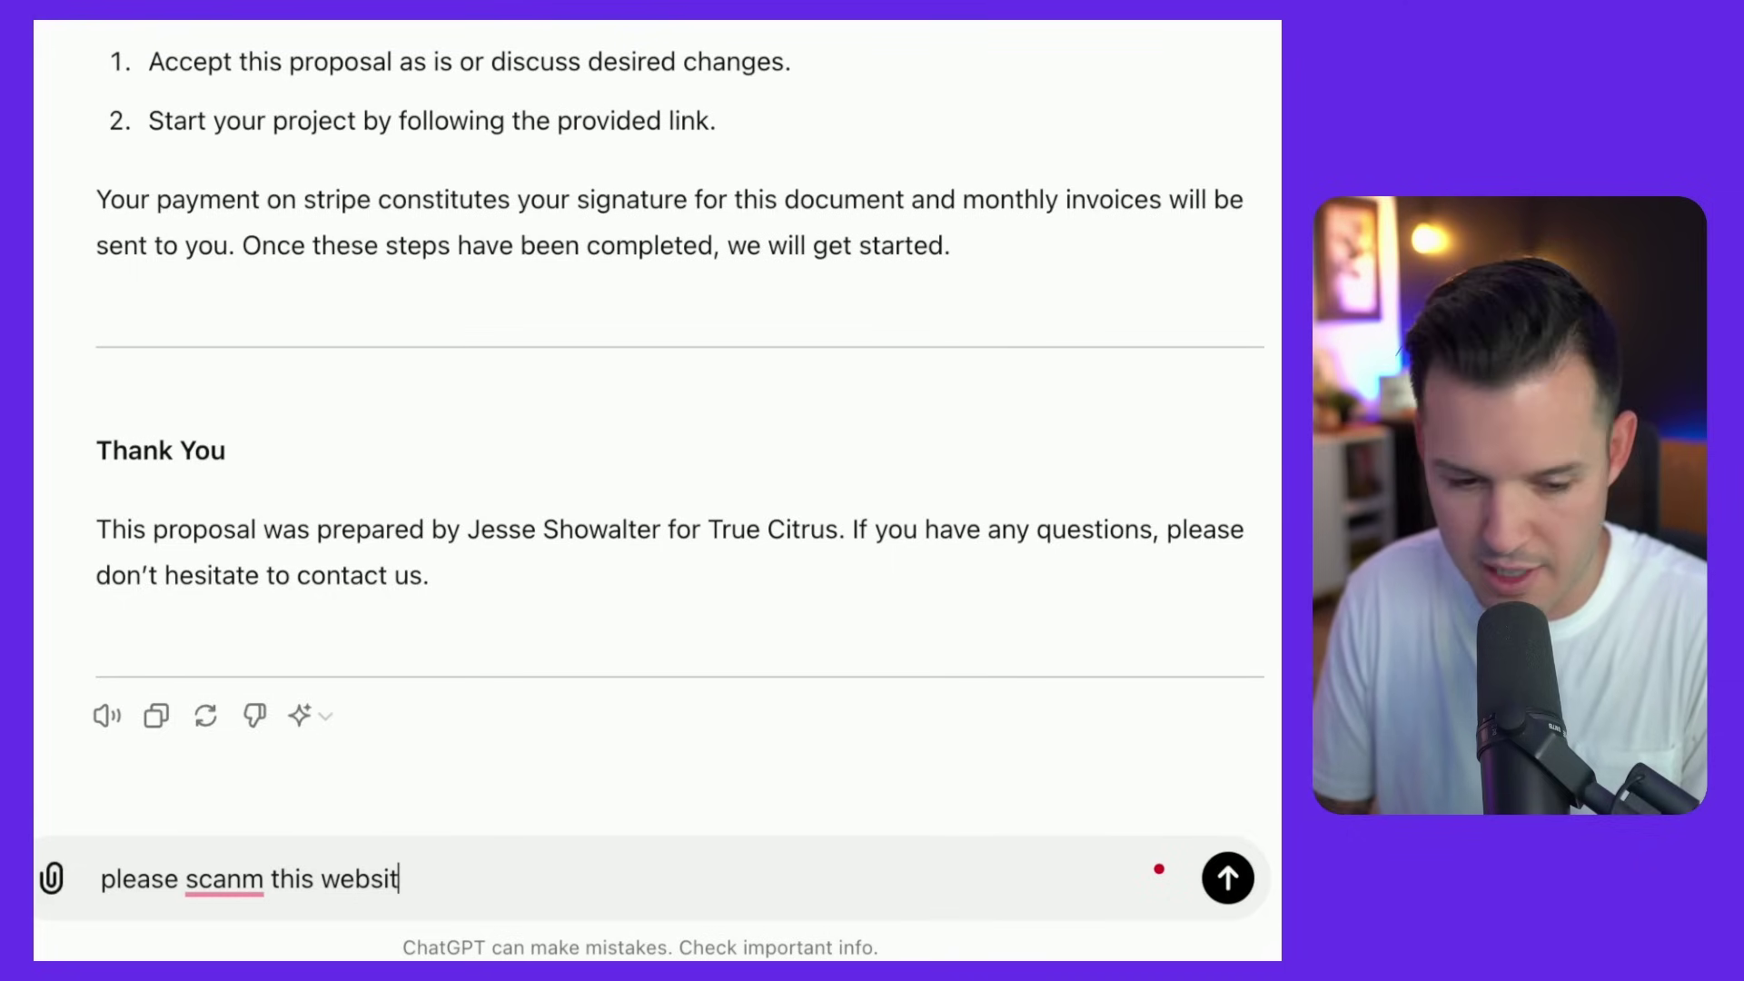
pyautogui.write('e')
pyautogui.write('https://hawaiitattooartist.com/')
pyautogui.write('and')
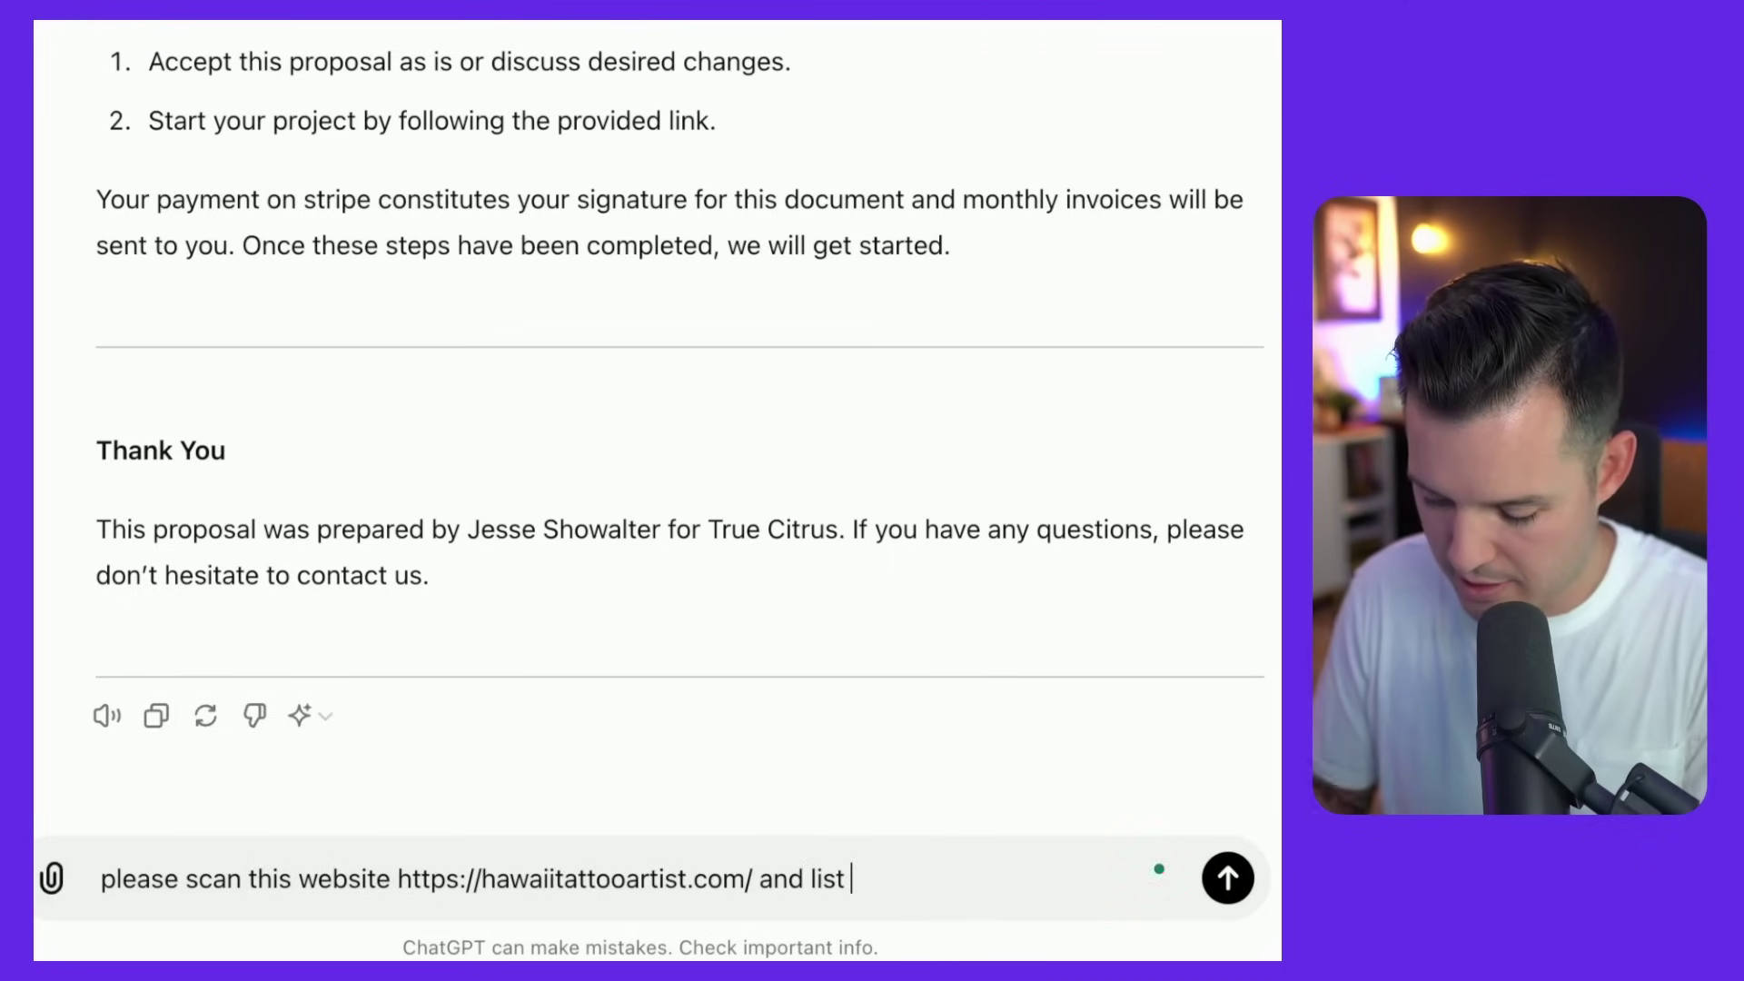
pyautogui.write(' list out all content')
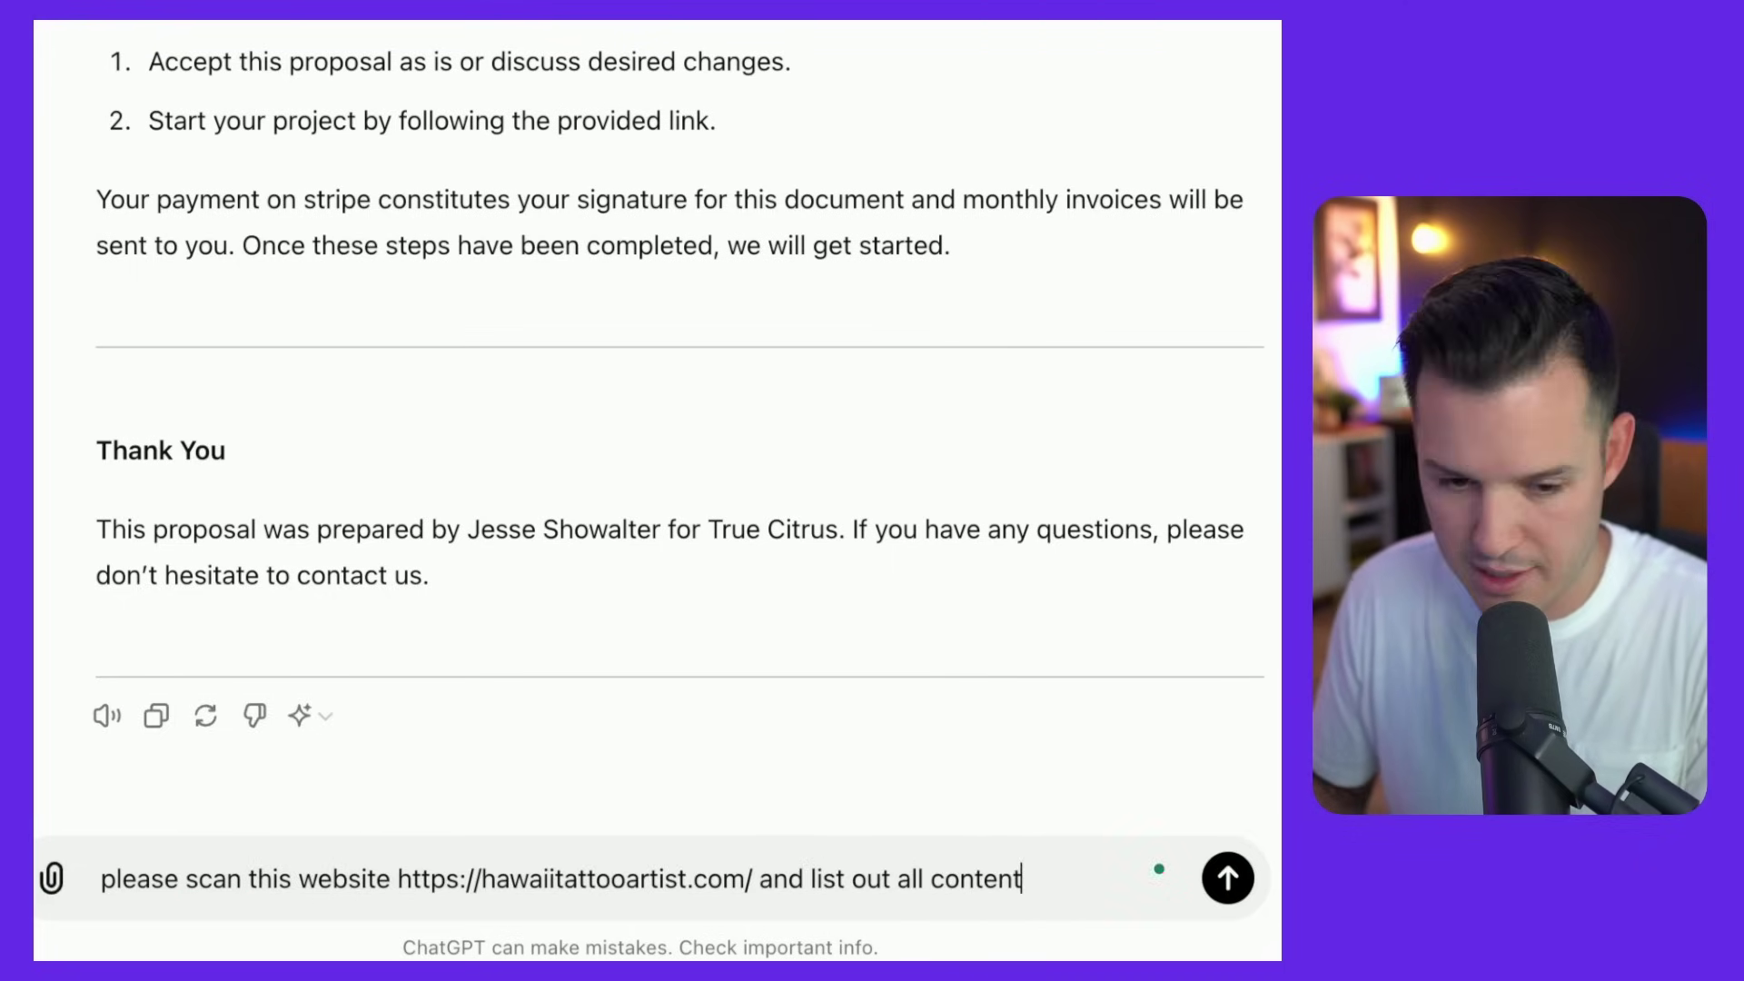
pyautogui.write(' while making su')
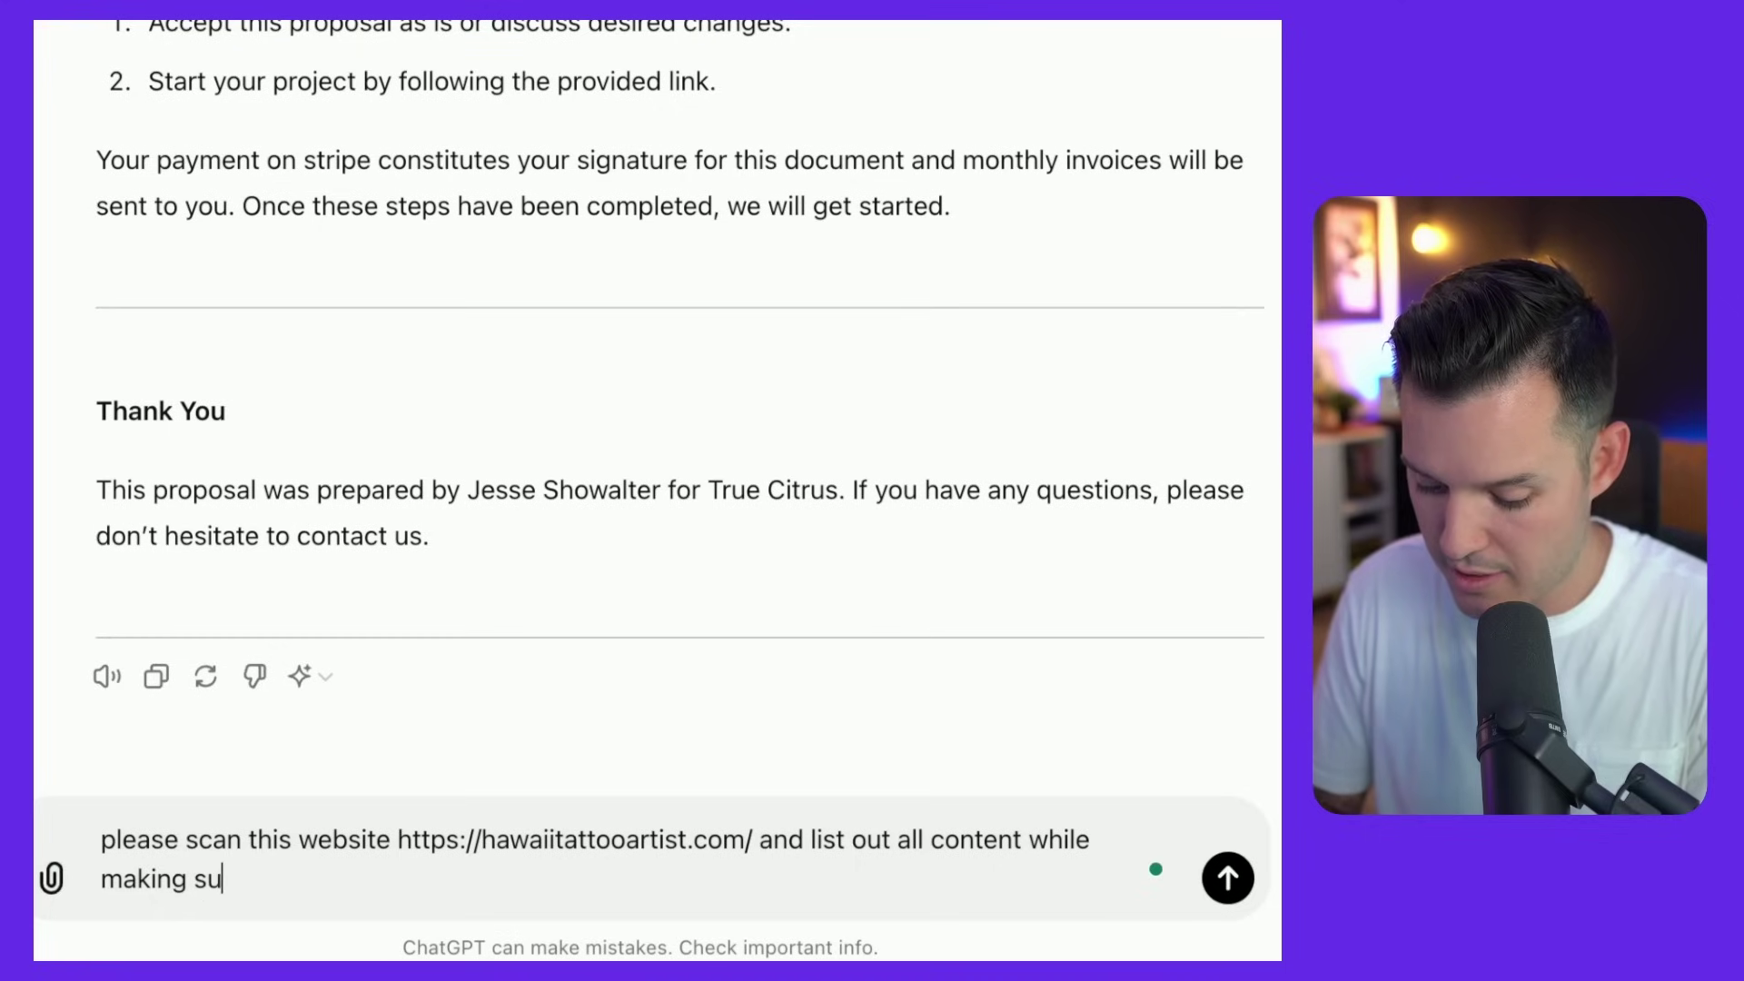
pyautogui.write('ggestions for new SEO')
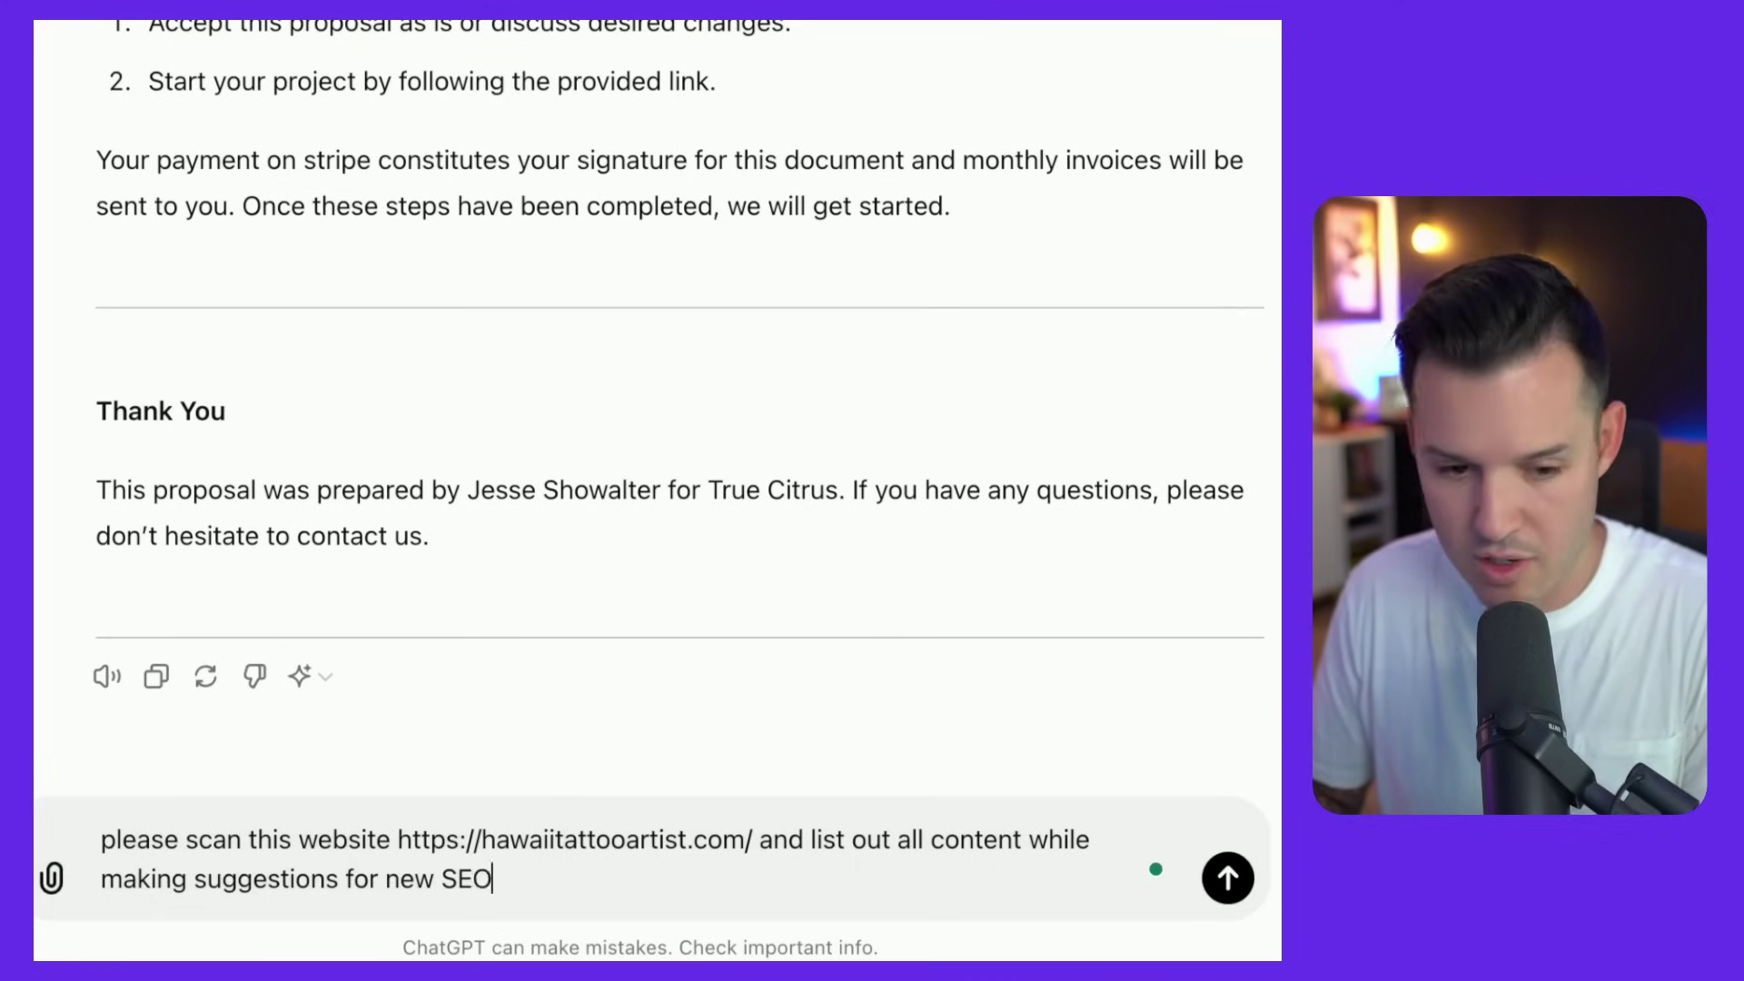
pyautogui.write(' rich content that')
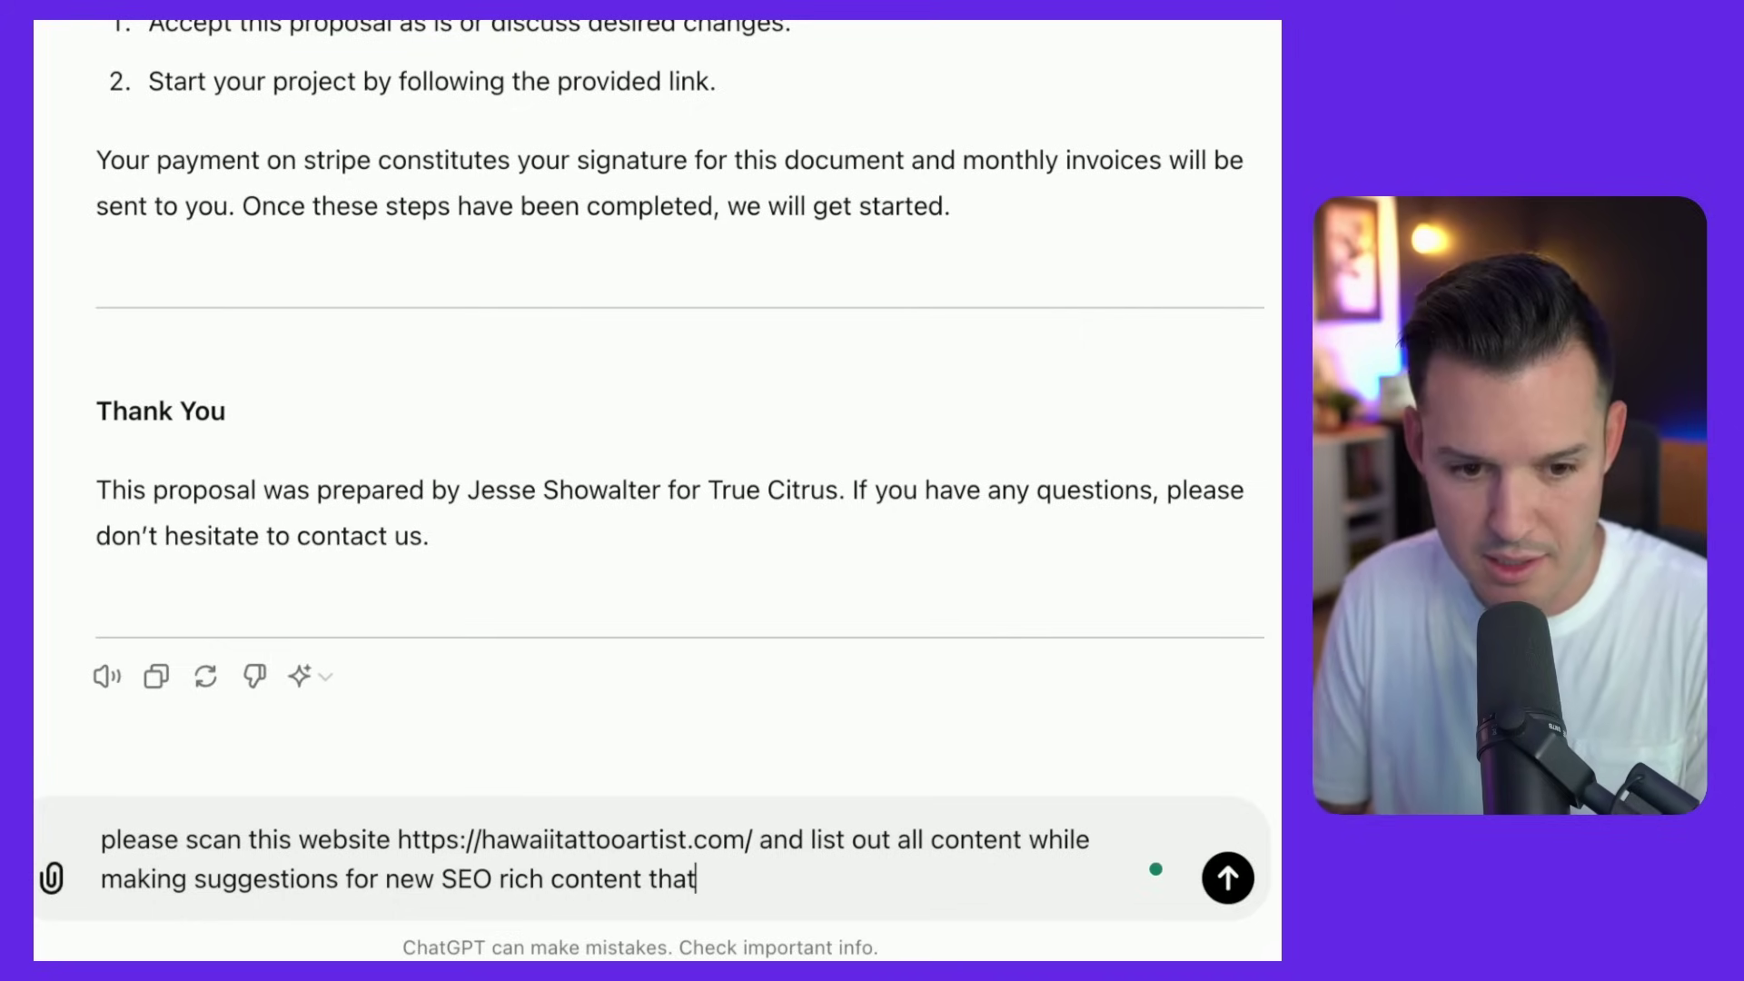
pyautogui.write(' would impro')
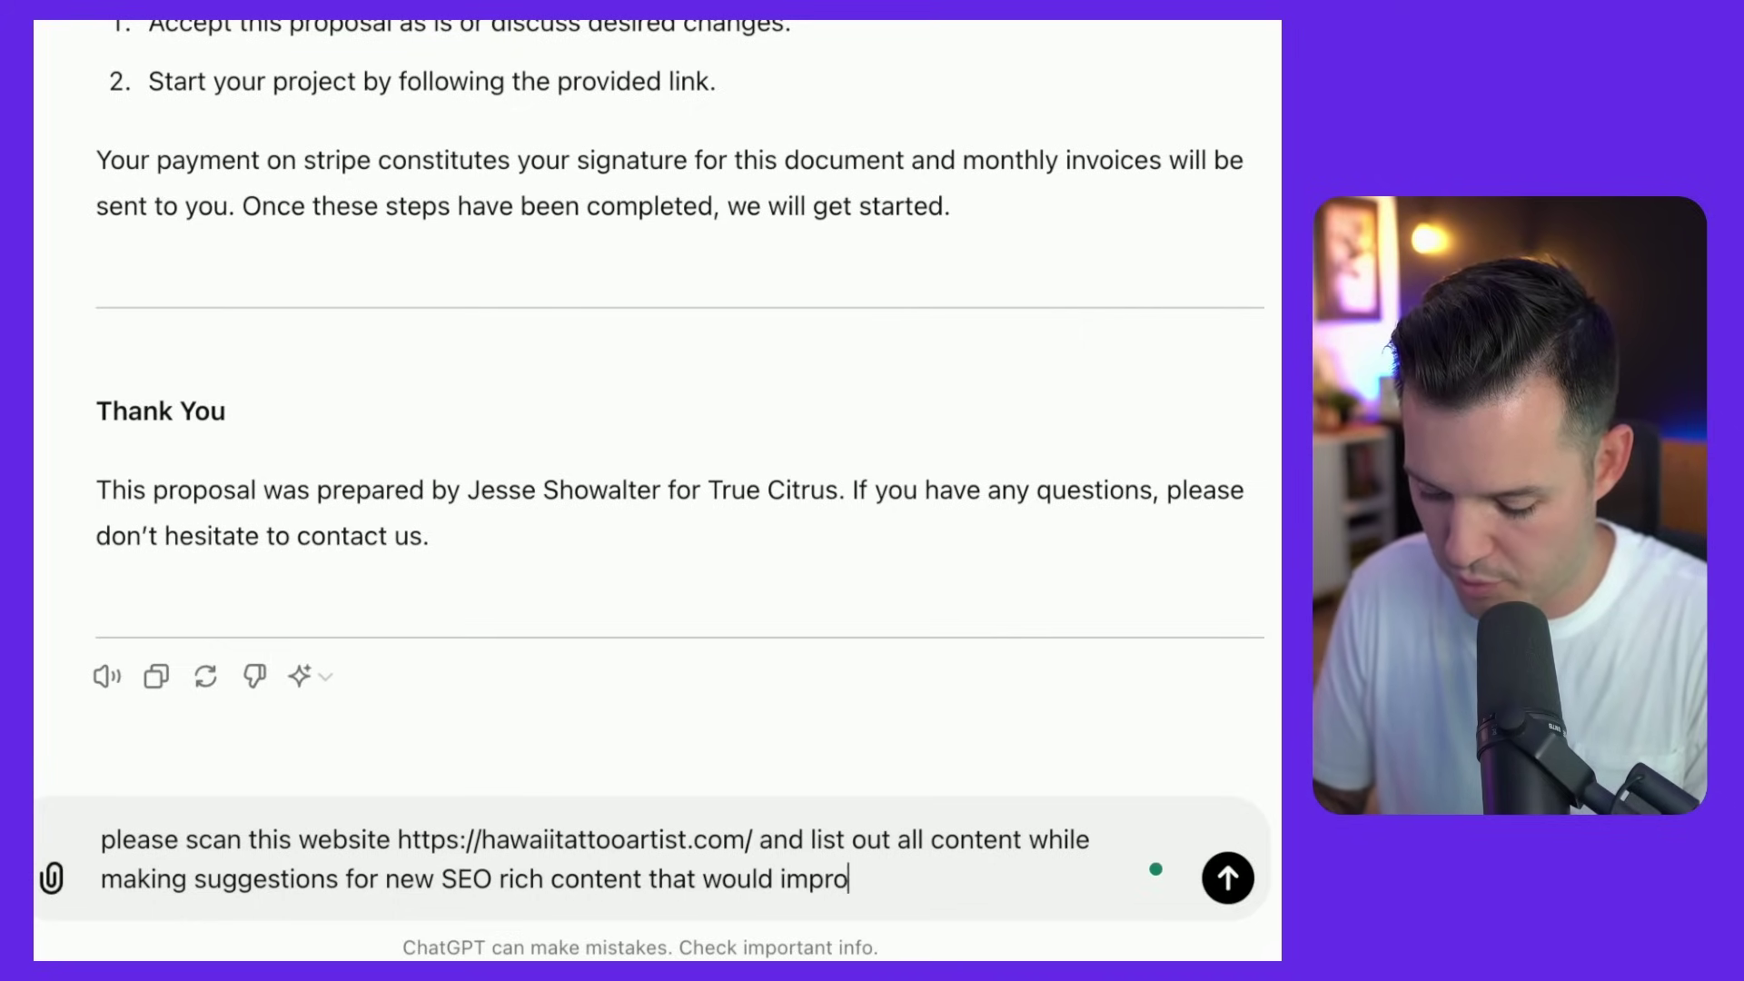
pyautogui.write('ve the website')
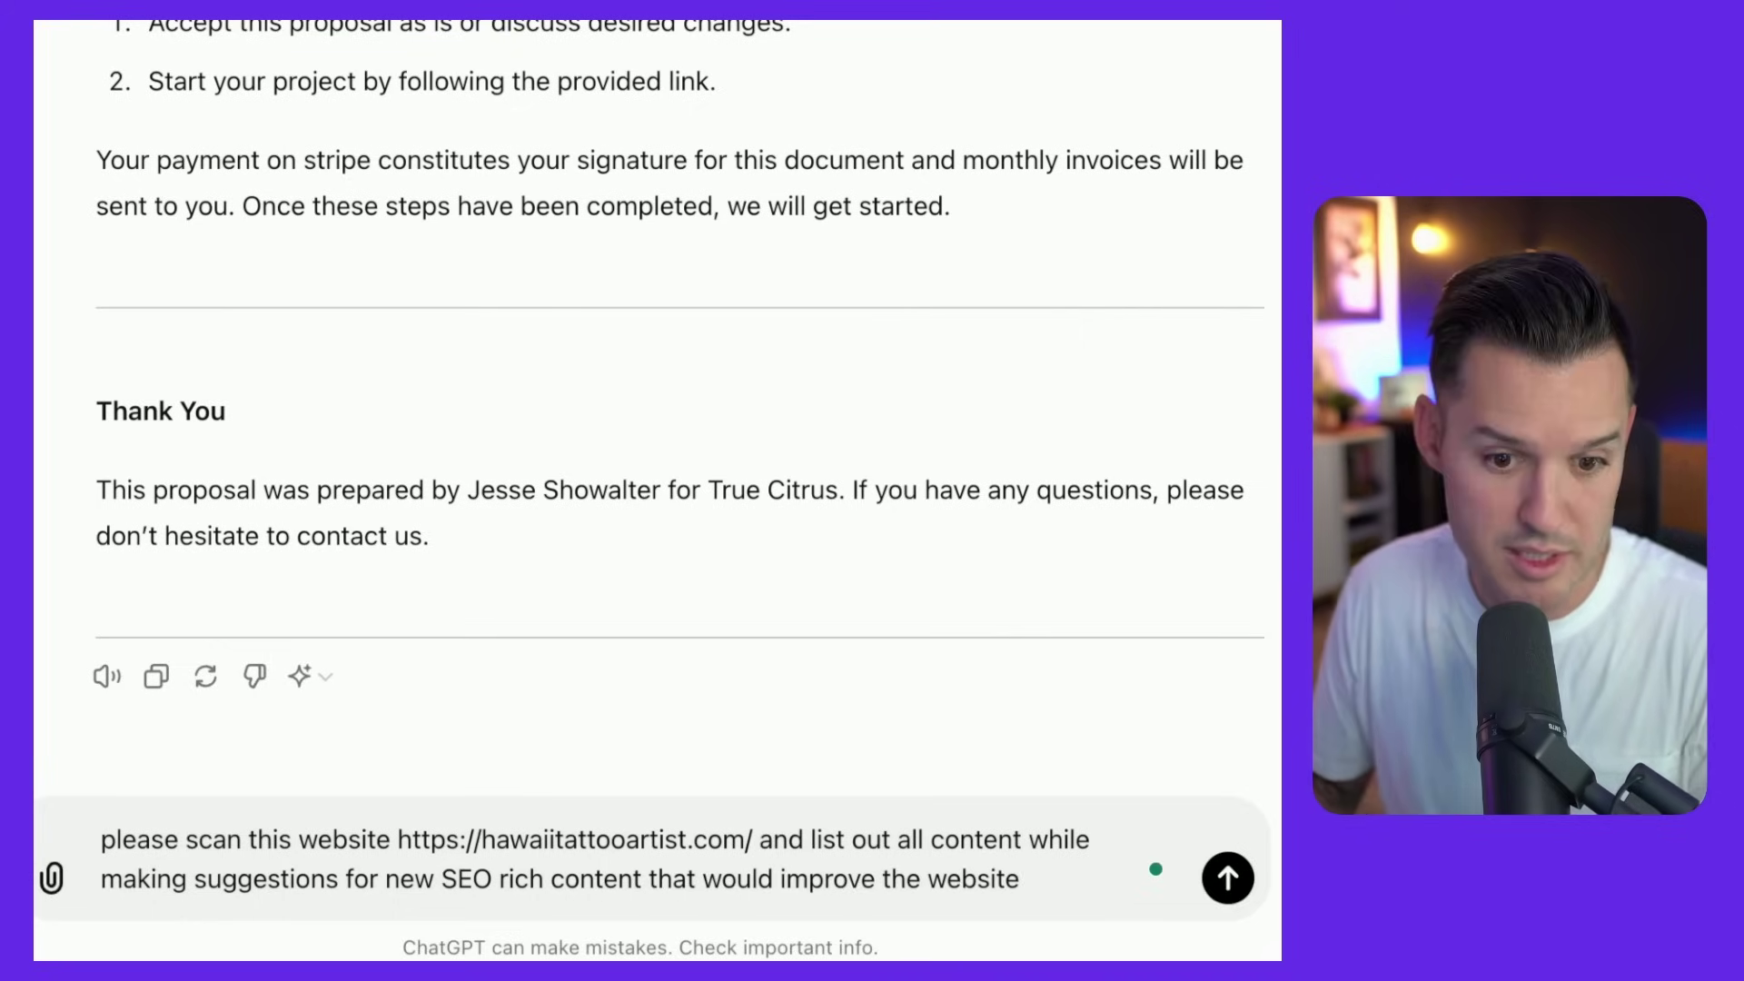
pyautogui.press('Return')
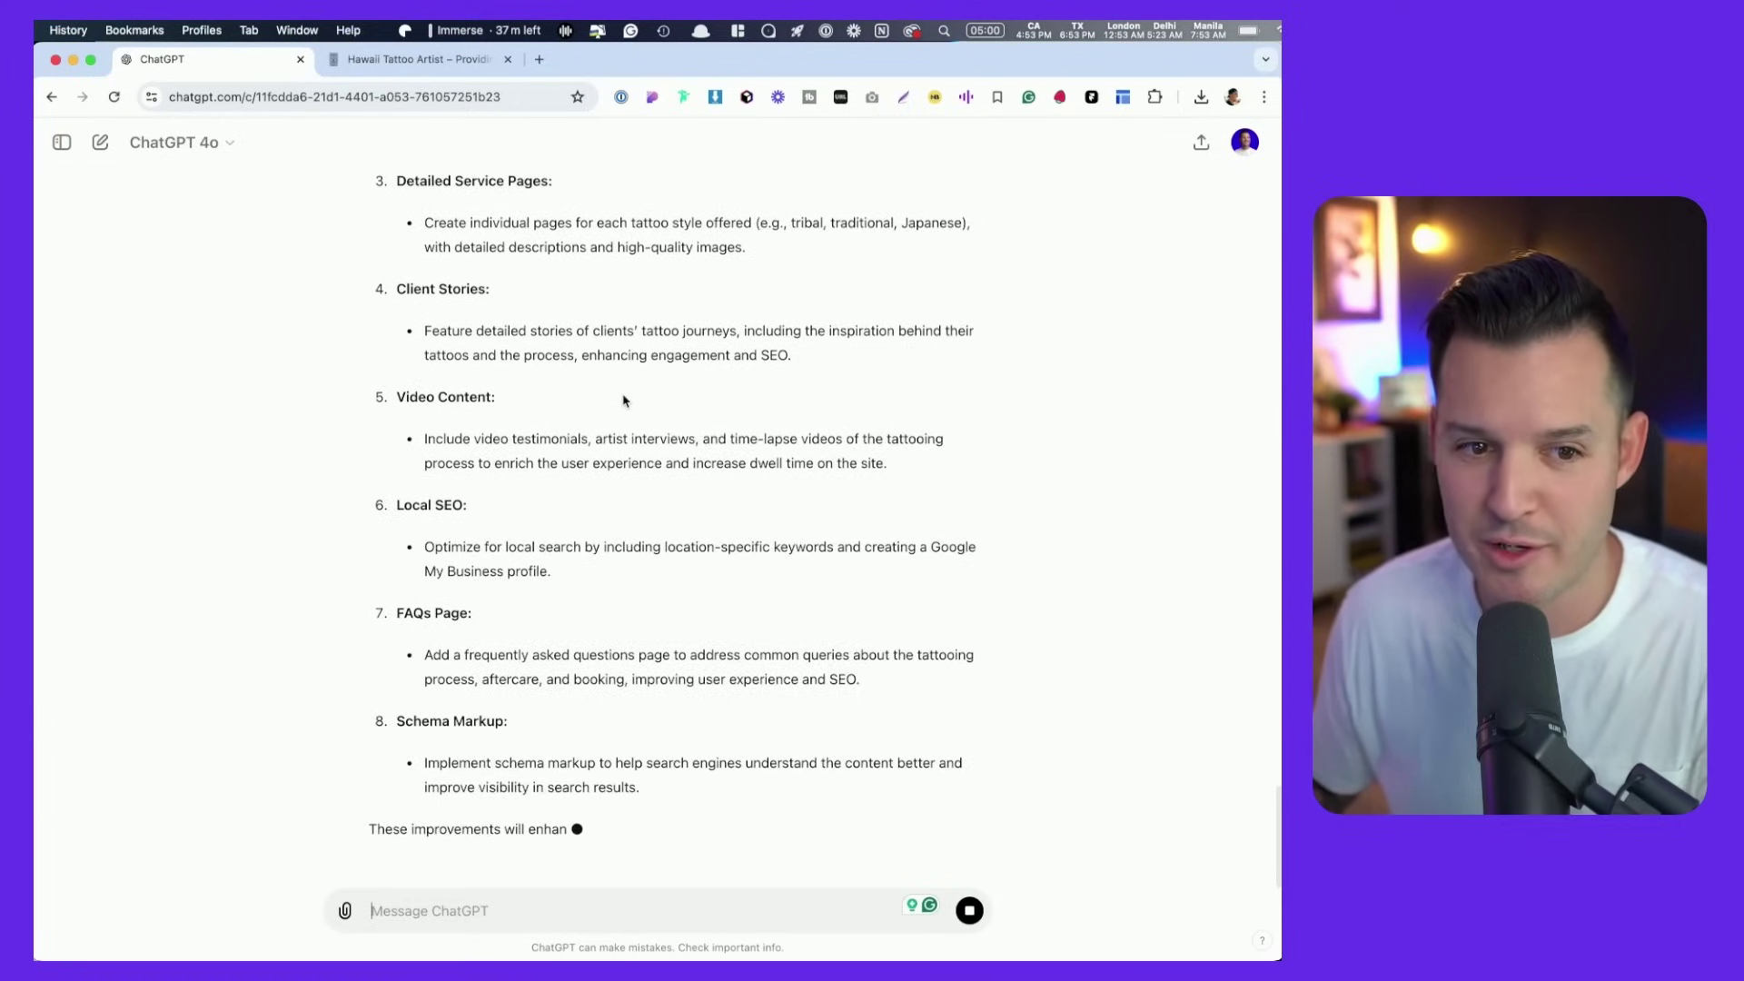
# Review the SEO suggestions and request home page overcoming-objection statements in the style of Donald Miller that encourage potential clients to book an appointment.
pyautogui.scroll(10, 625, 438)
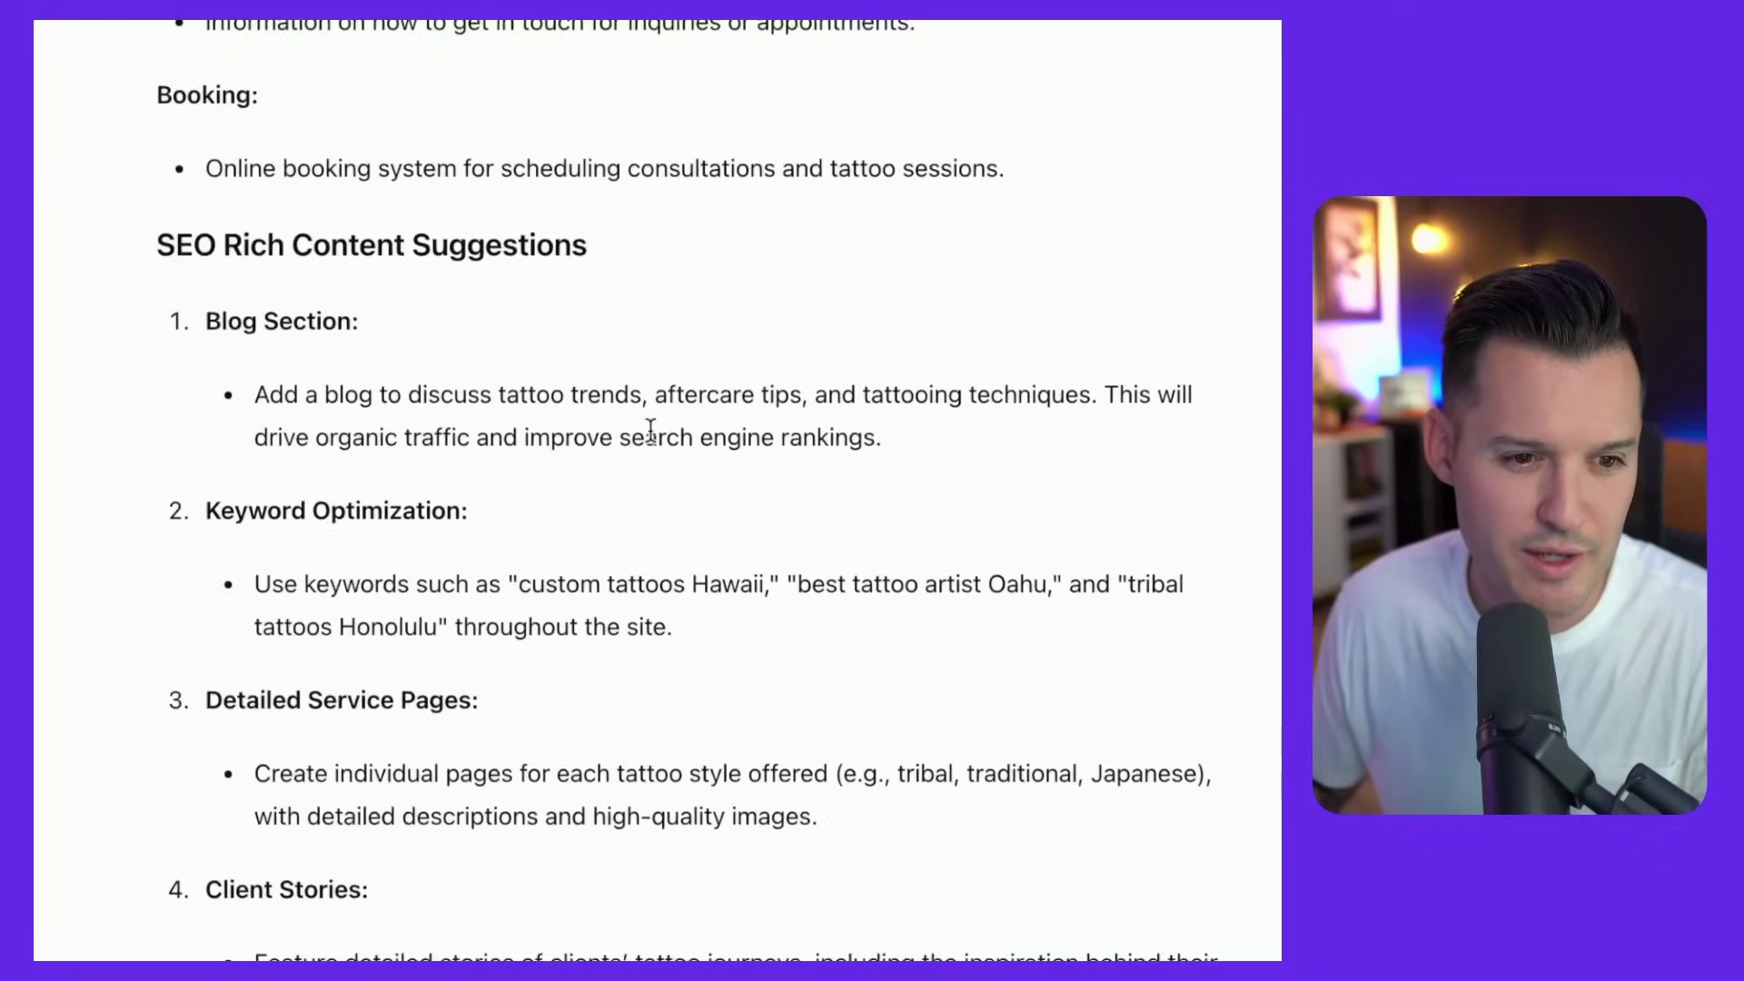
pyautogui.scroll(-3, 614, 472)
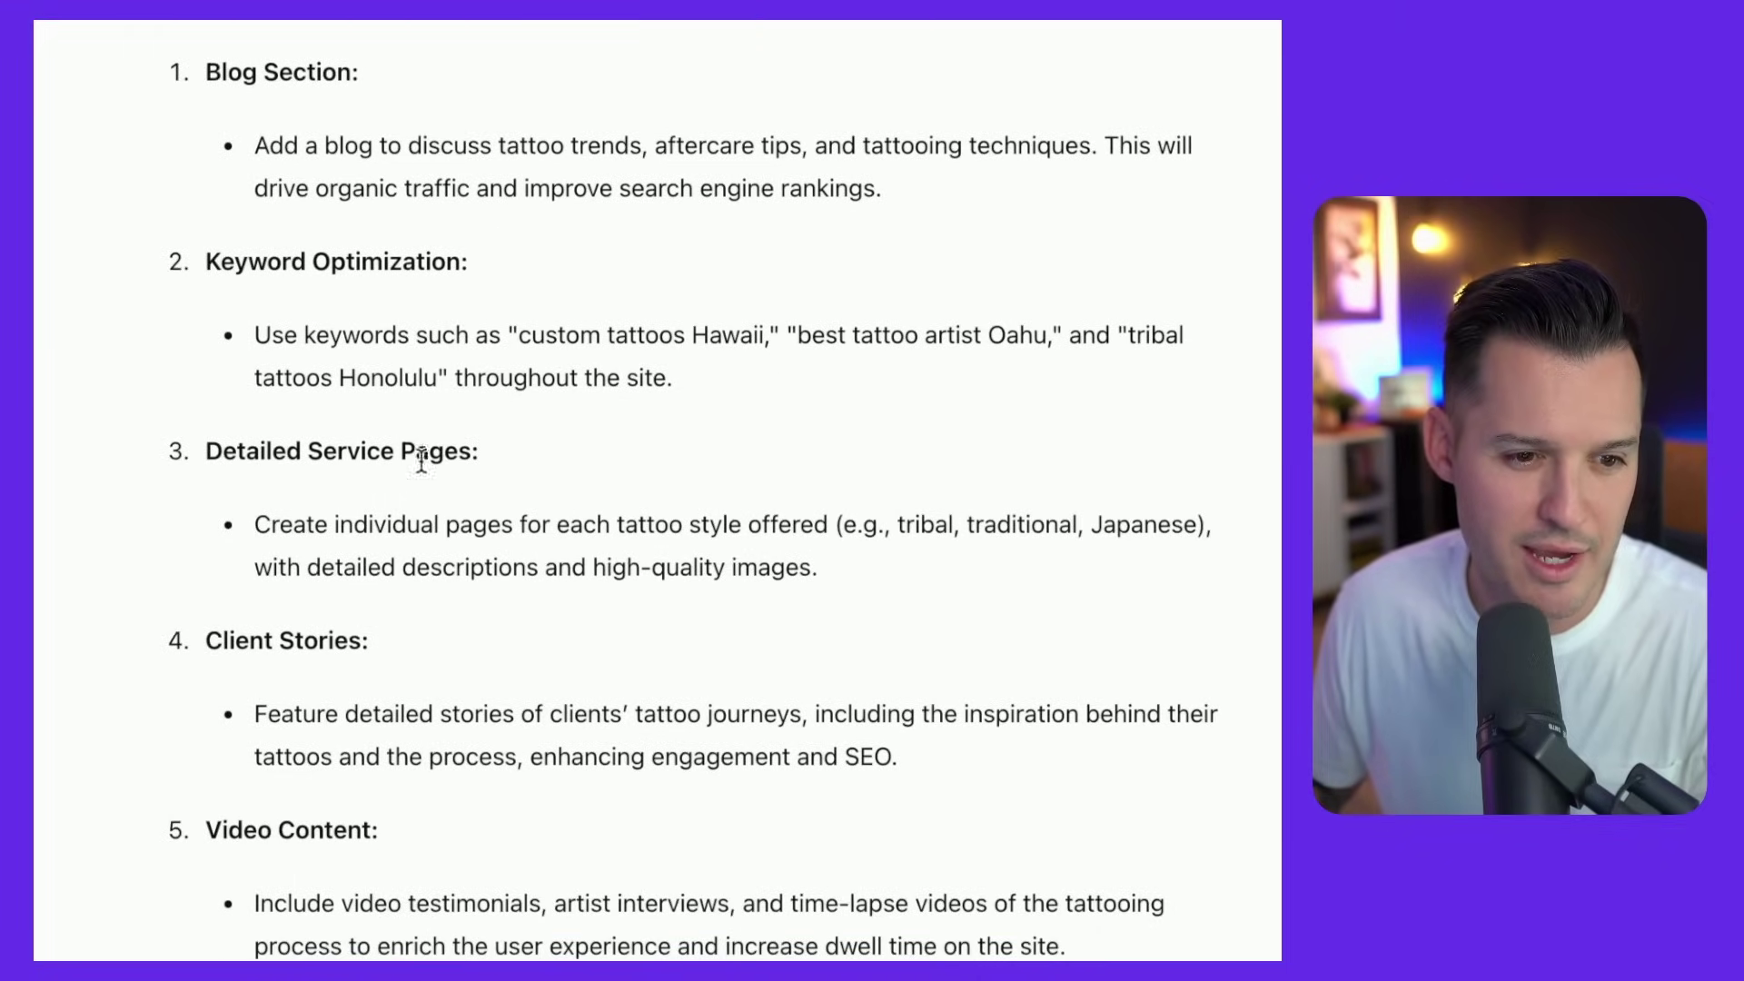
pyautogui.scroll(-3, 411, 345)
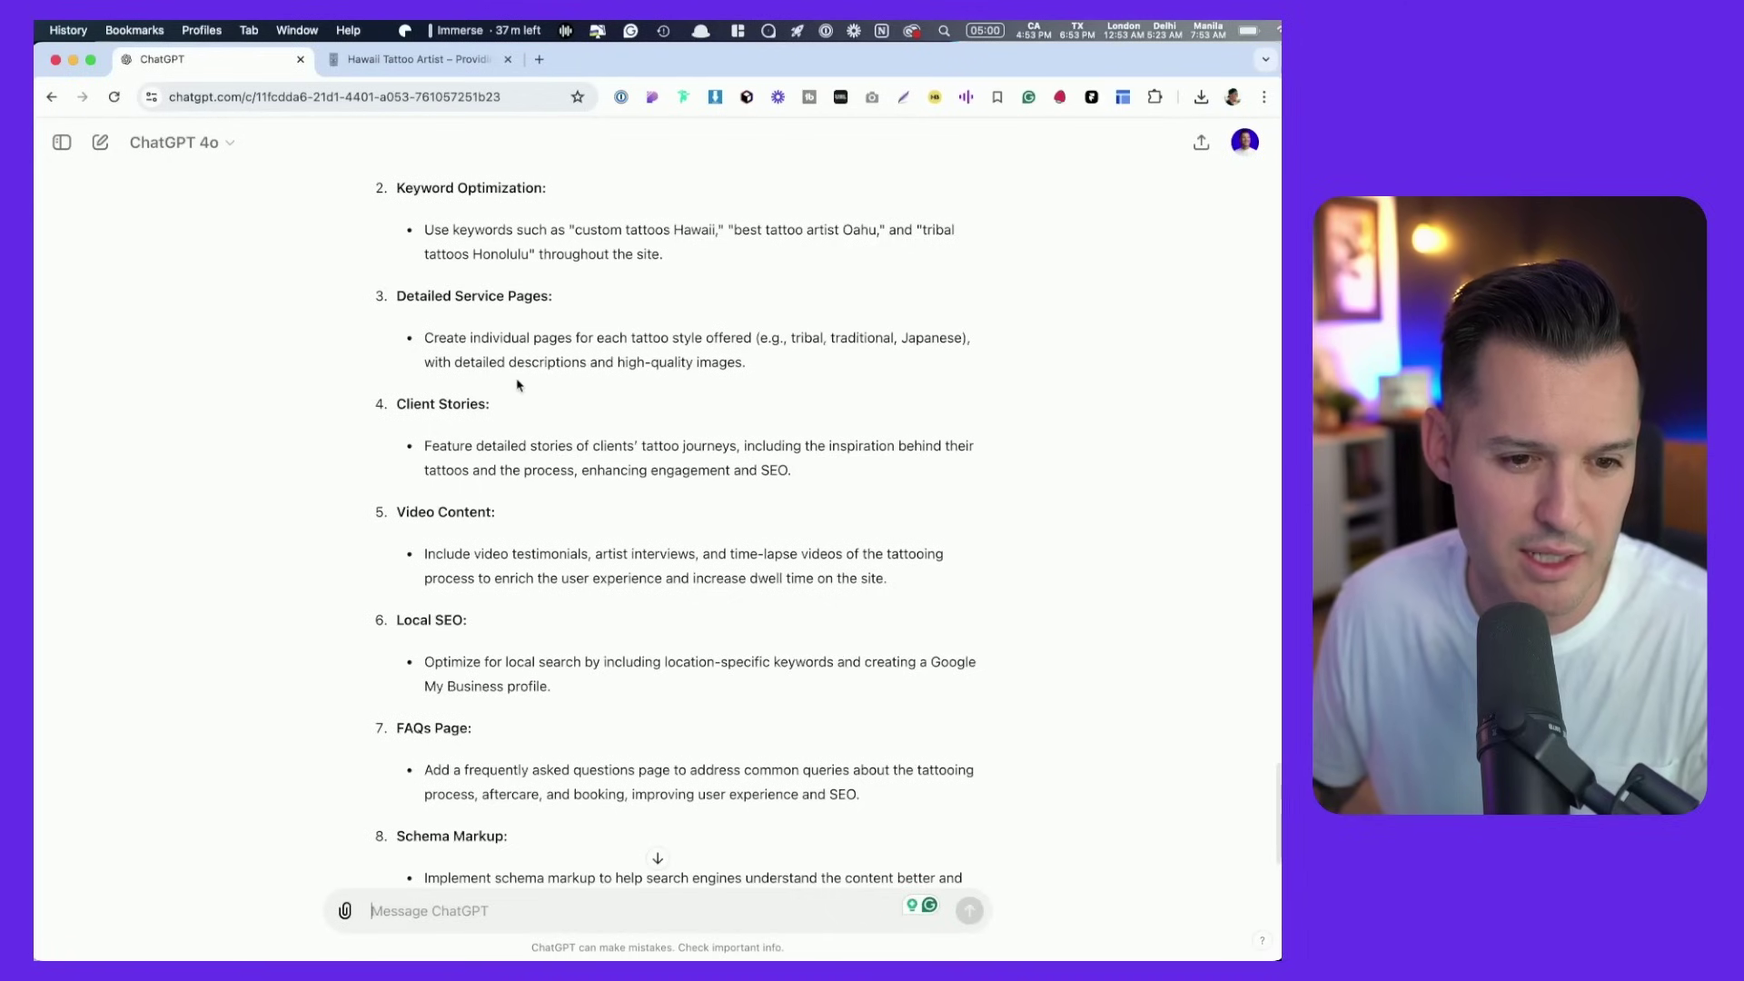
pyautogui.write('Also o')
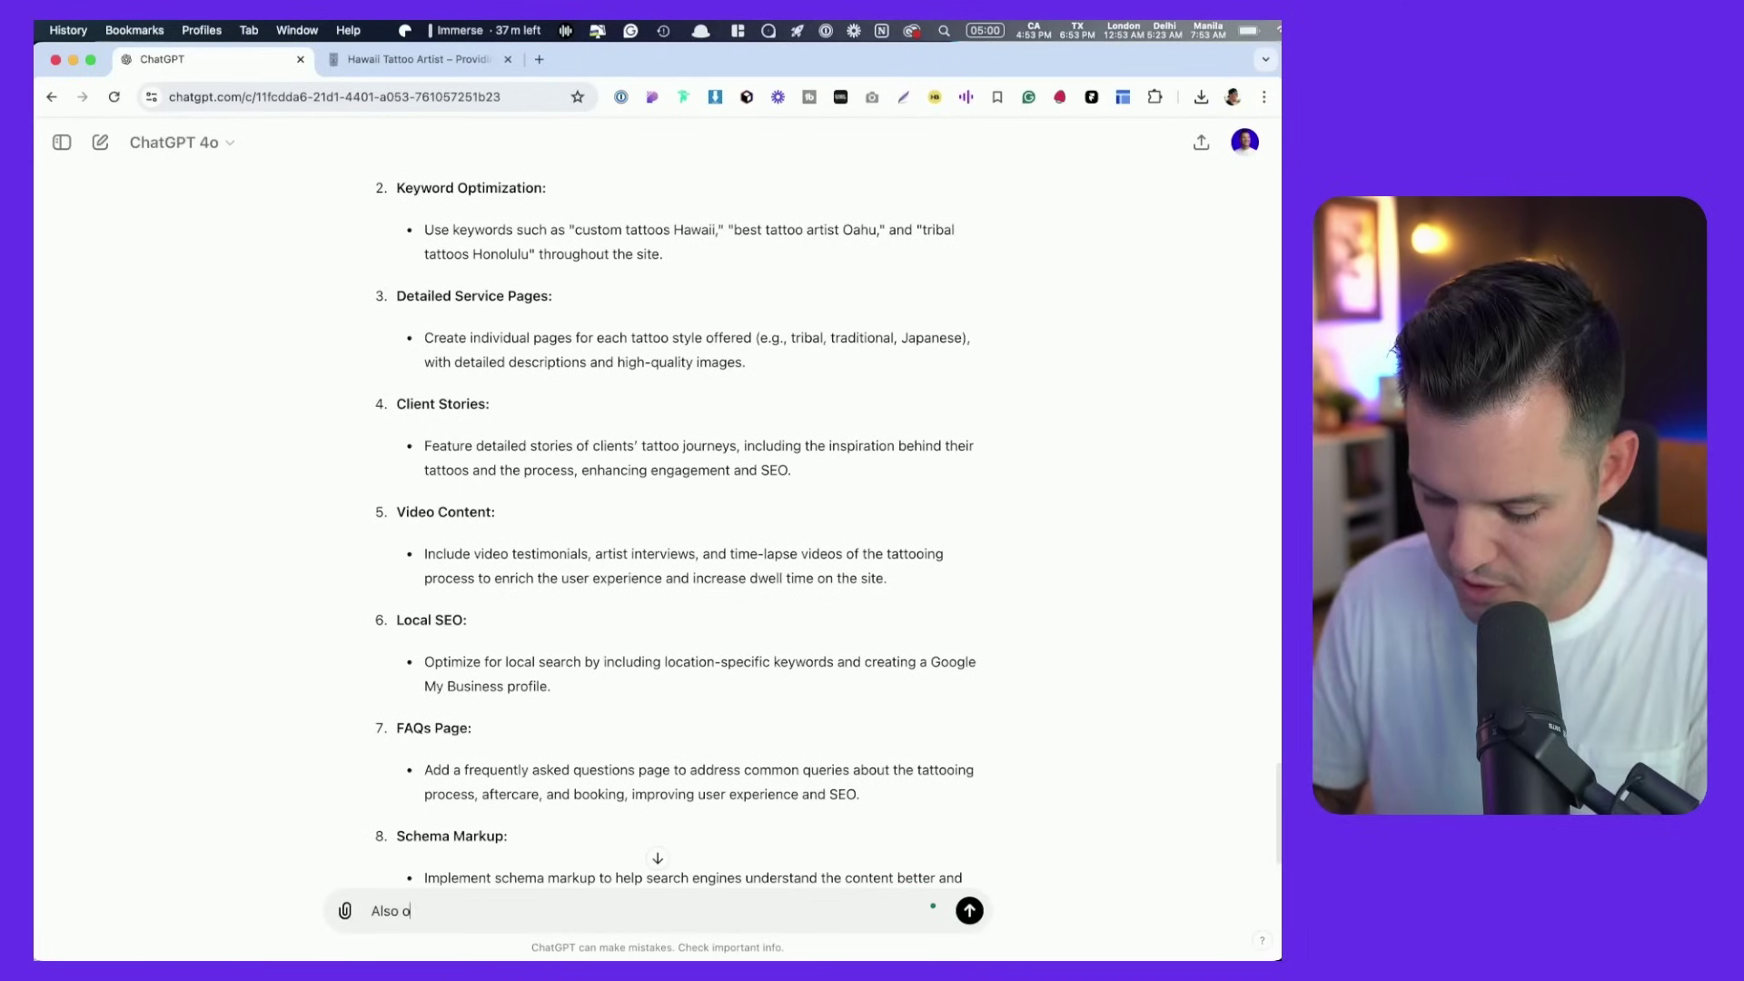
pyautogui.write('n the home page i')
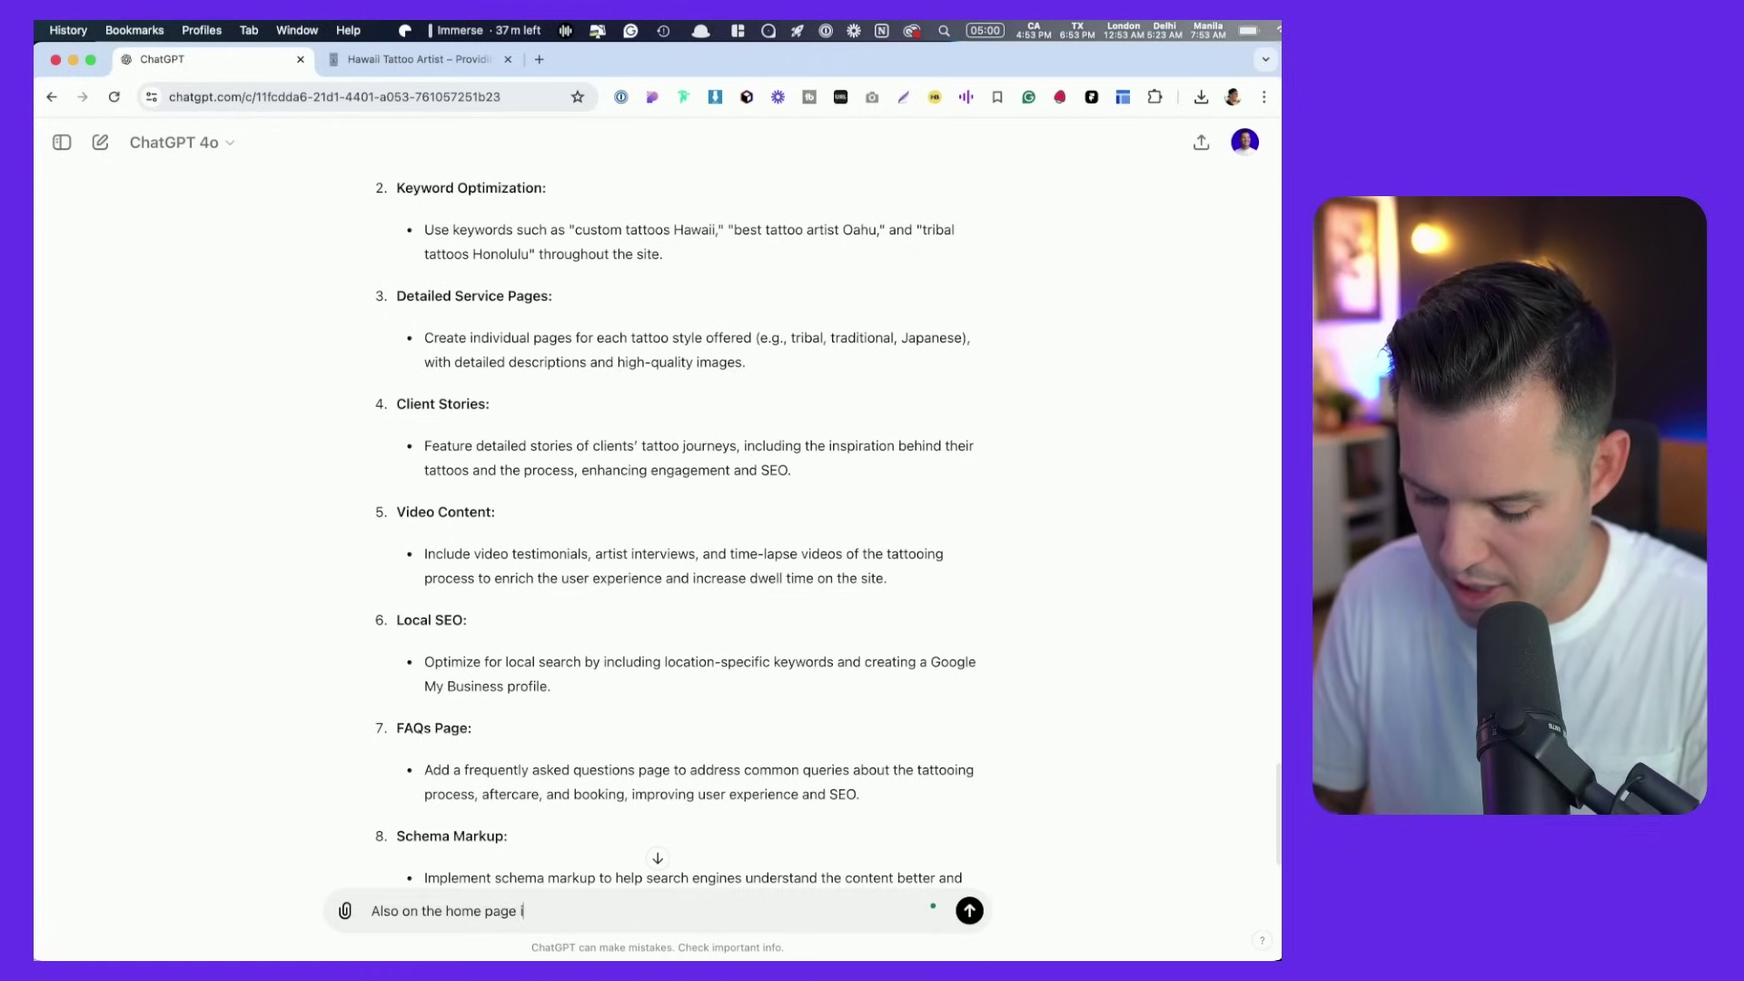
pyautogui.write(' need some overcom')
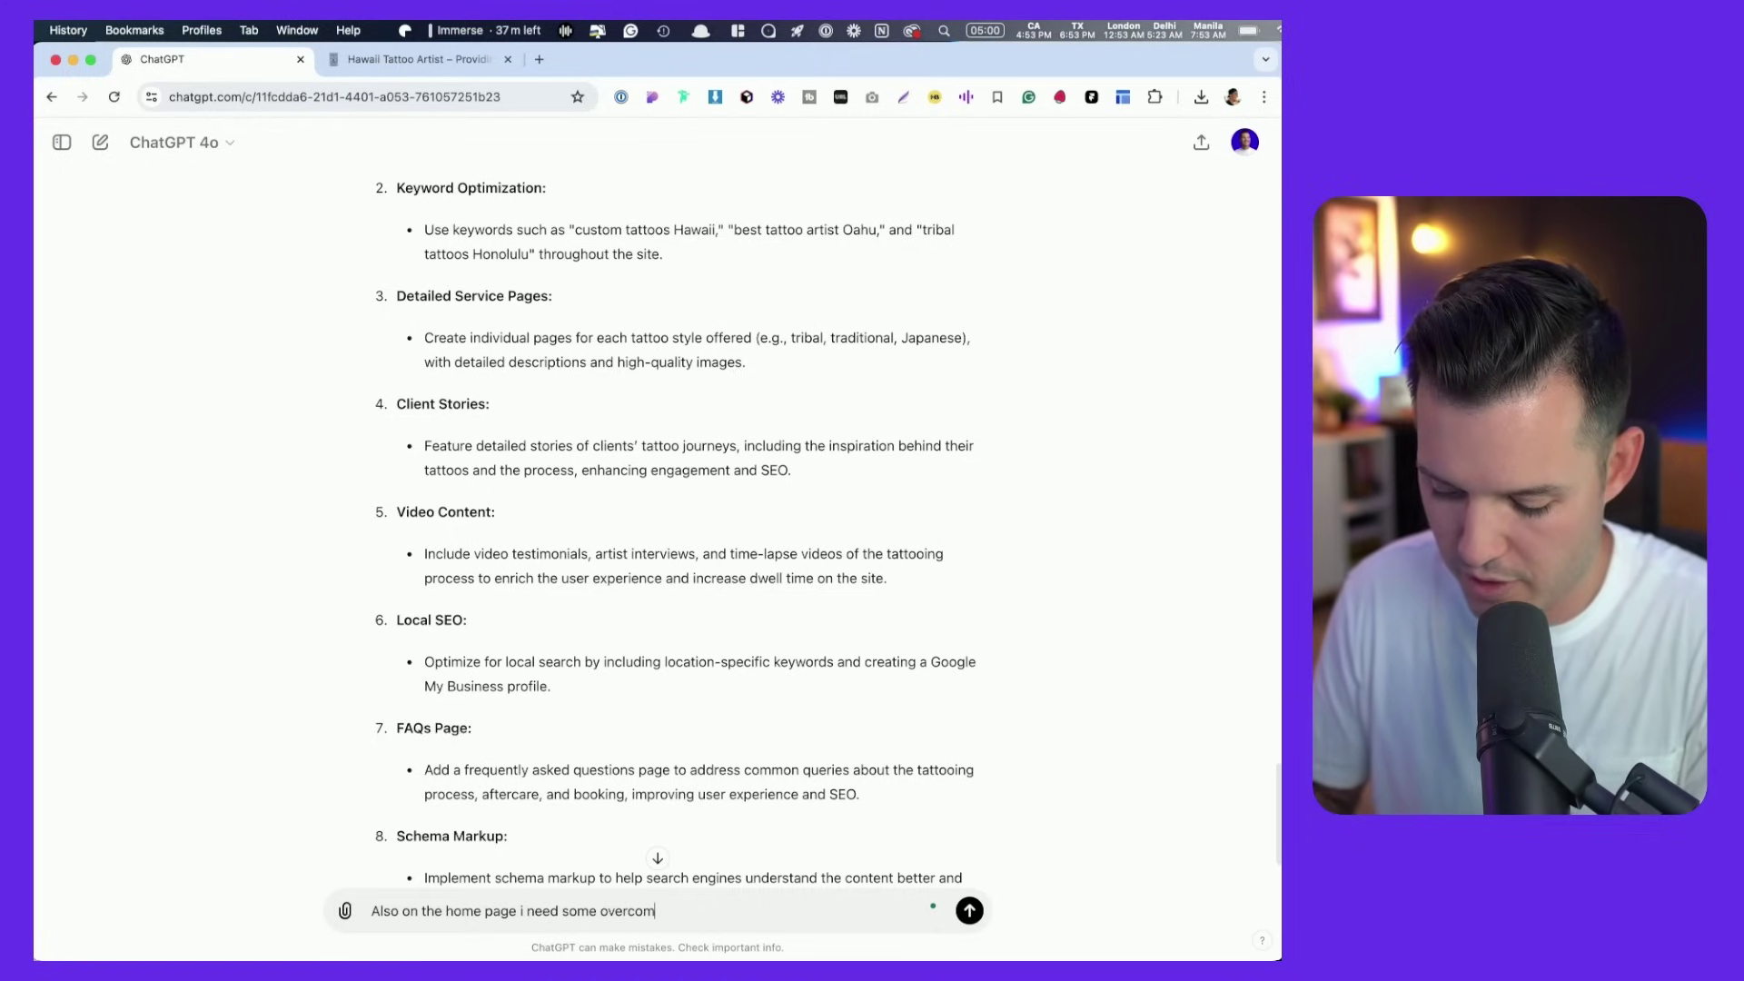
pyautogui.write('ing objection')
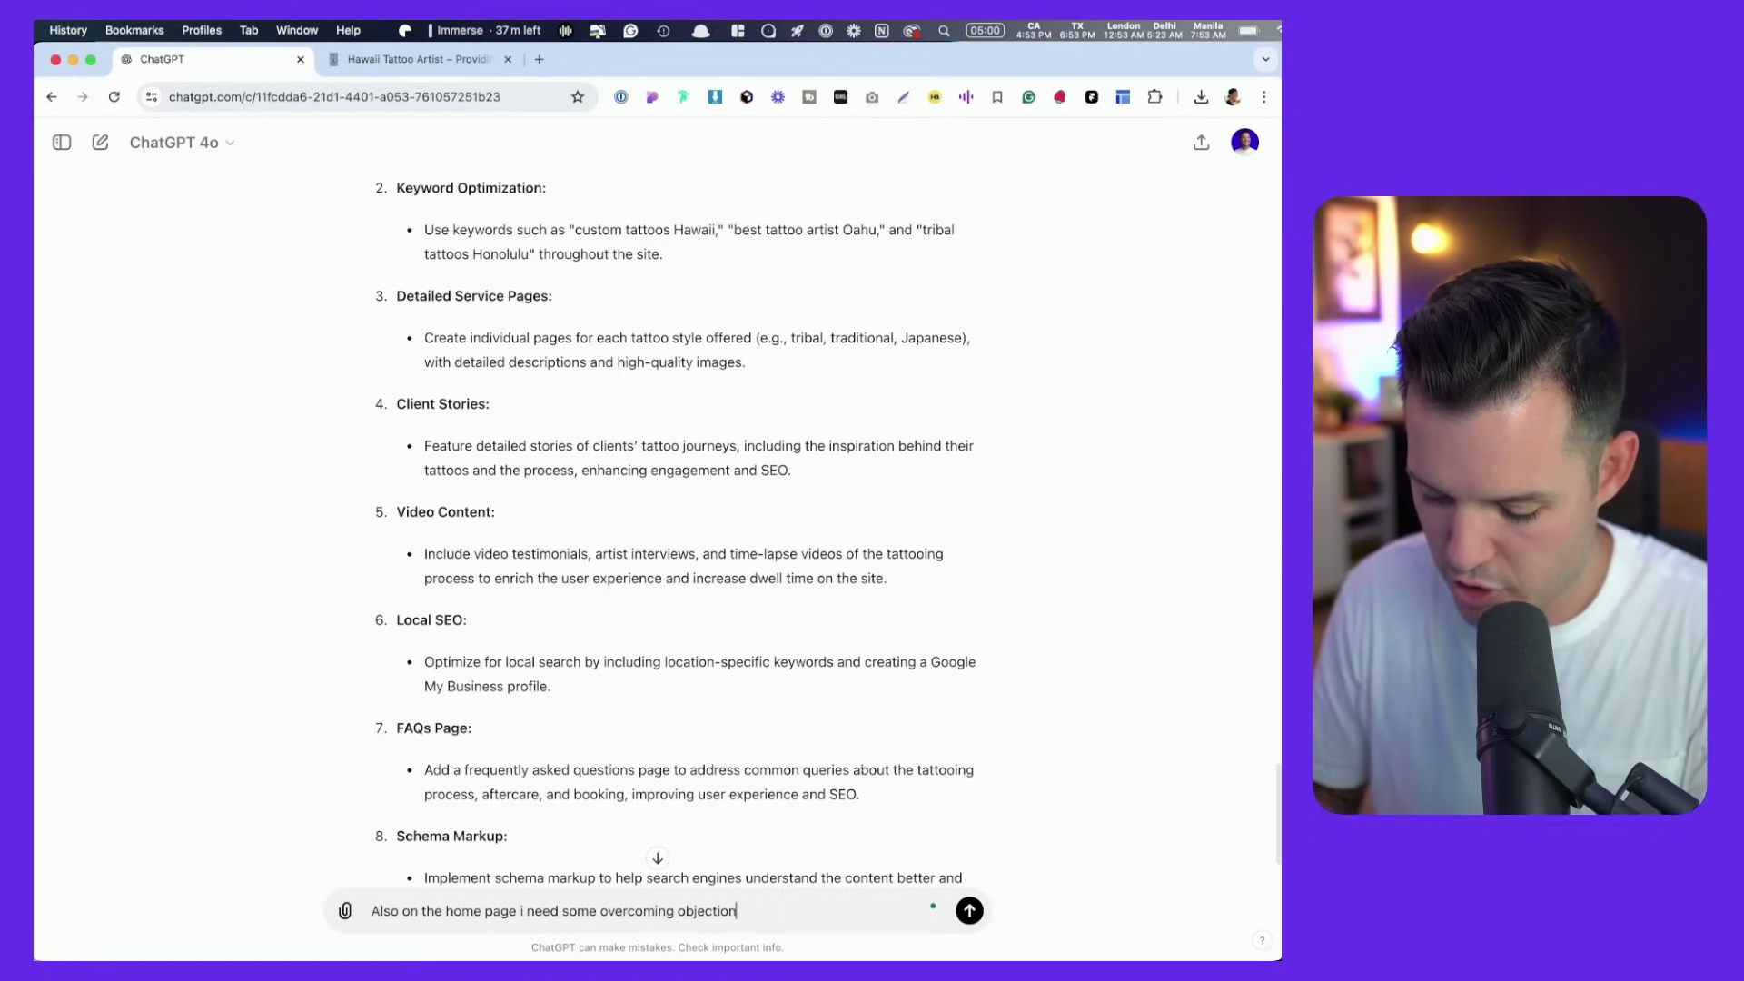
pyautogui.write(' statements ion ')
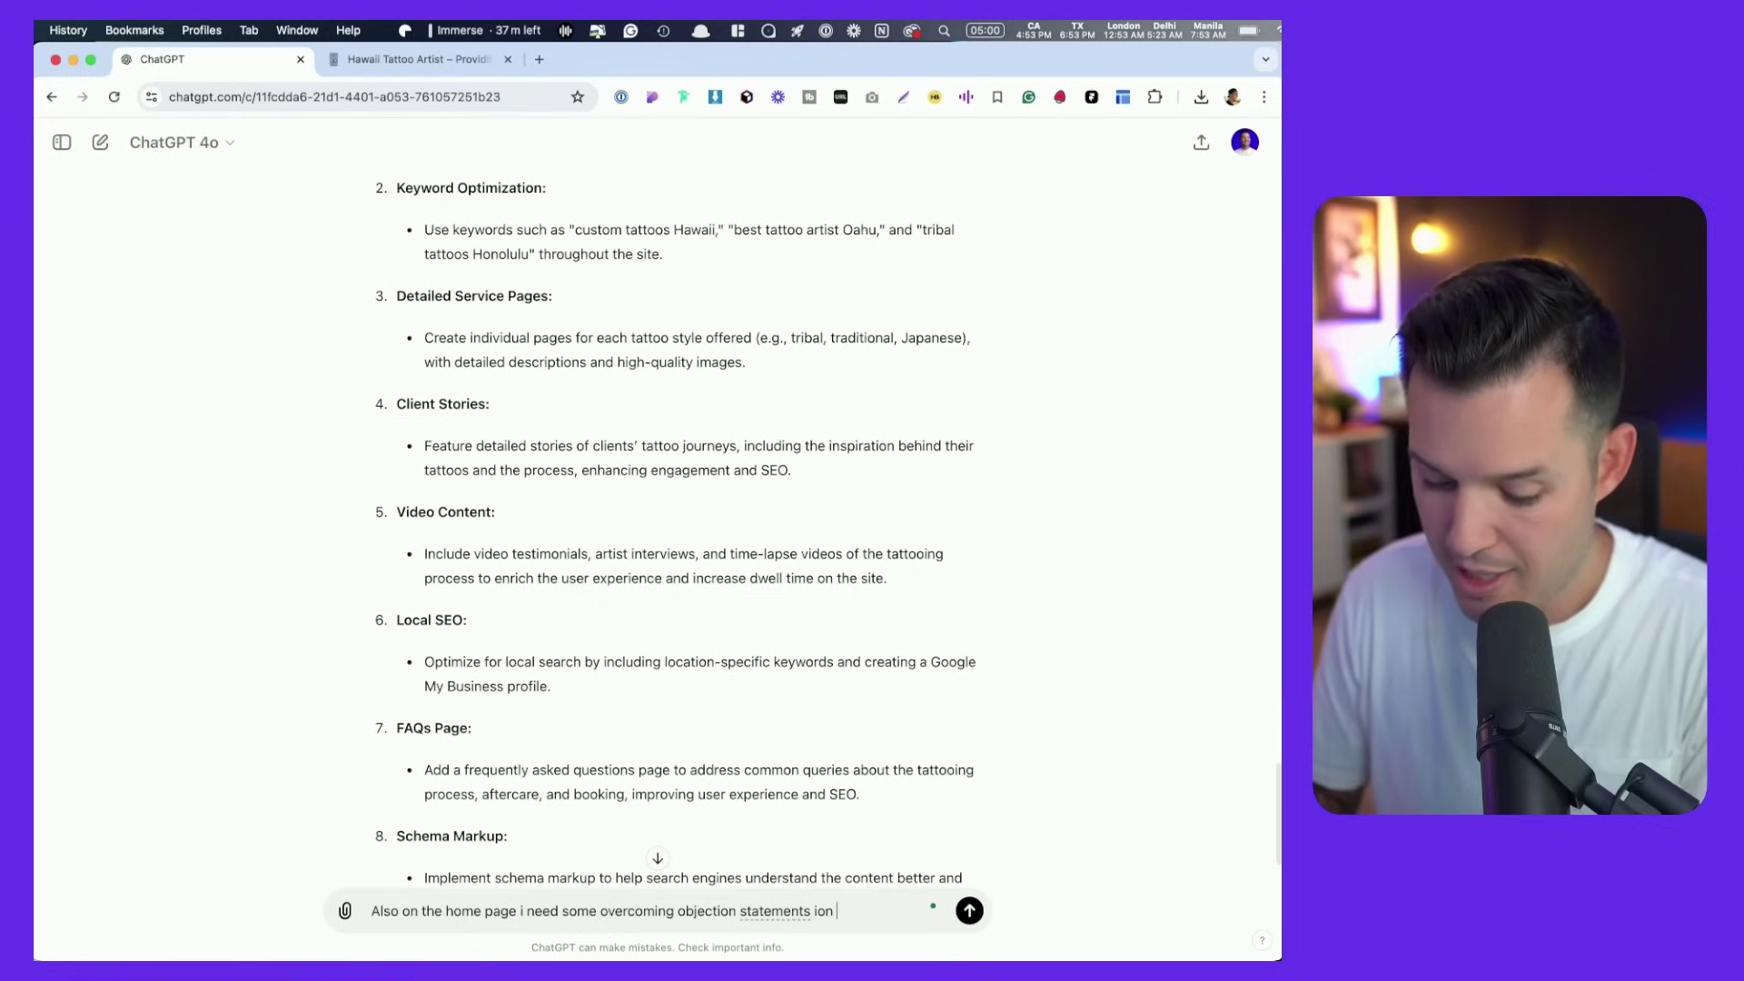
pyautogui.write('the style of donald miller to encourage potential clients to book an appointment')
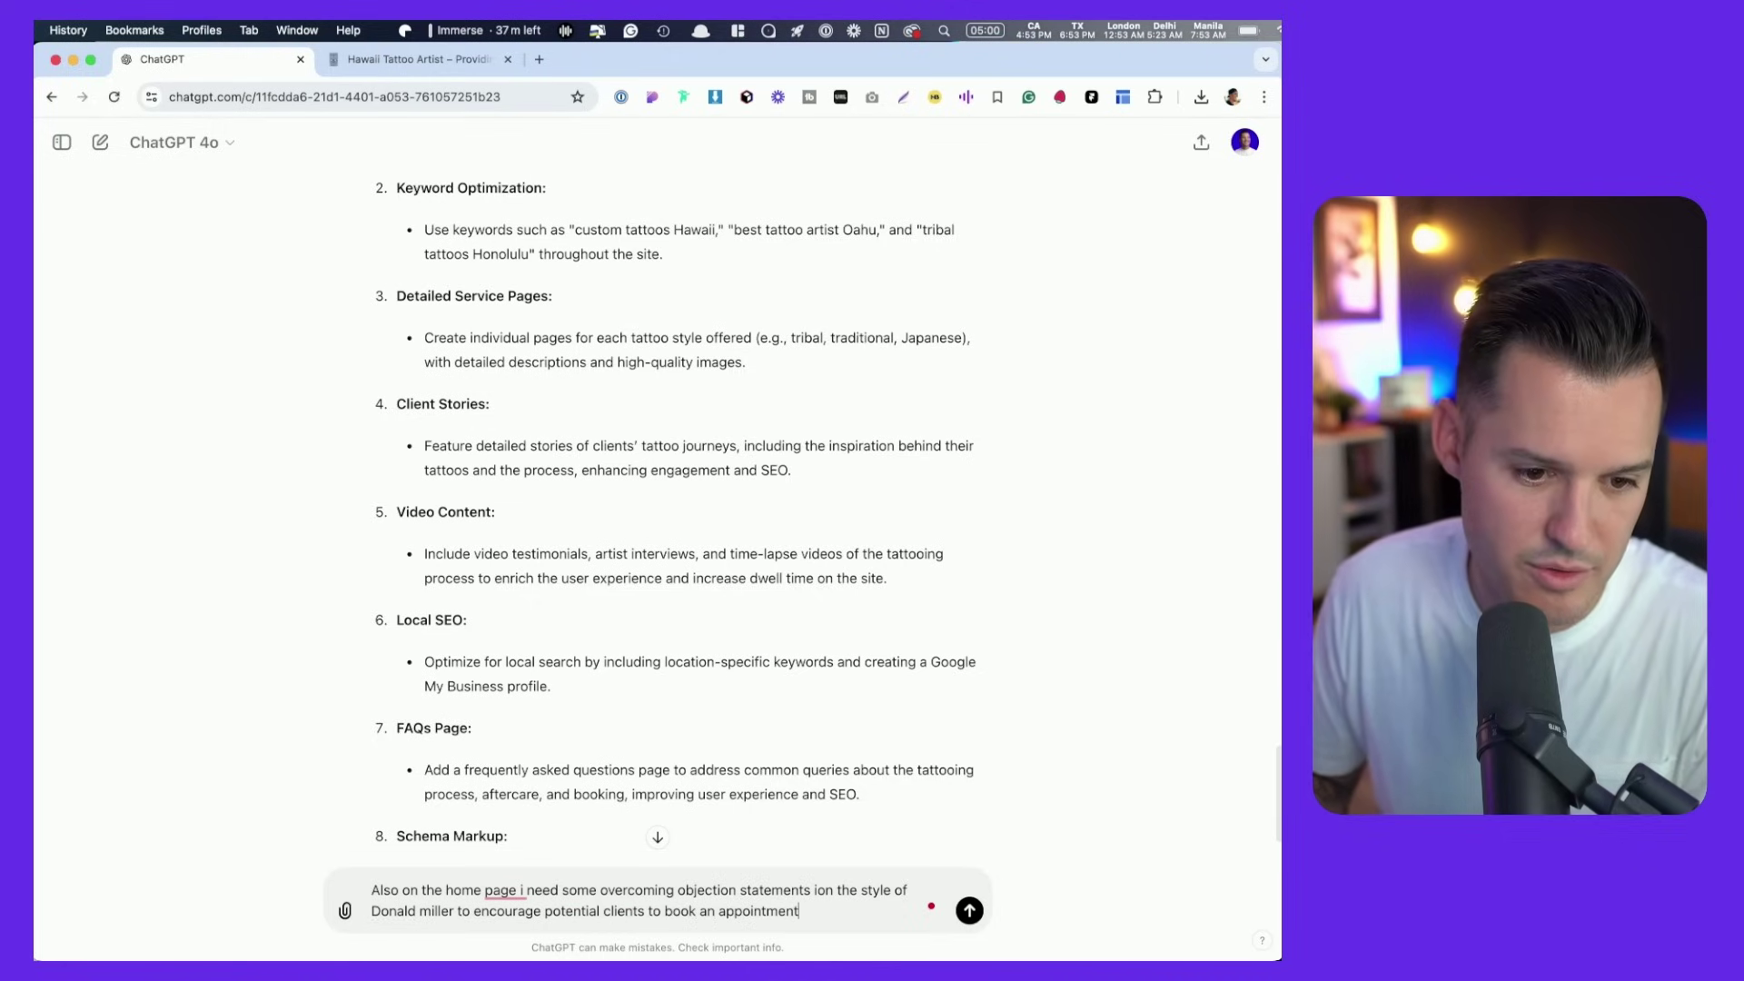
pyautogui.press('Return')
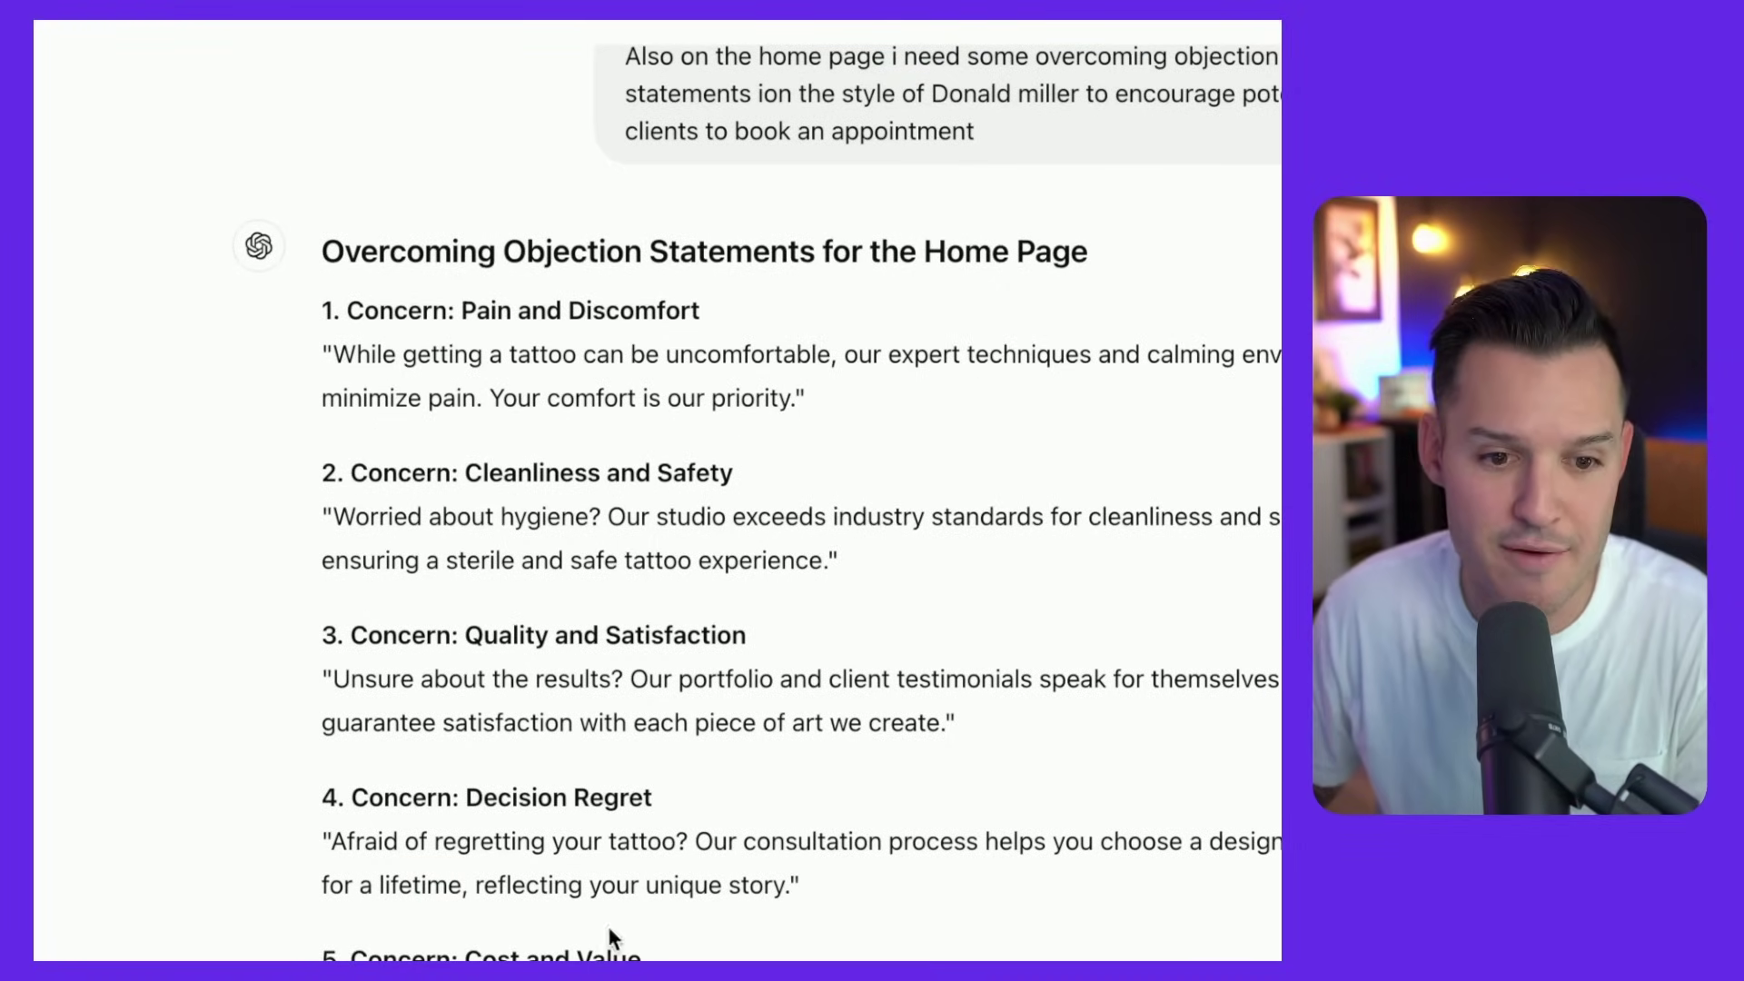
# Review the objection statements and ask for a meta title, description and keywords for the home page for SEO purposes.
pyautogui.scroll(-3, 618, 531)
pyautogui.scroll(-4, 666, 700)
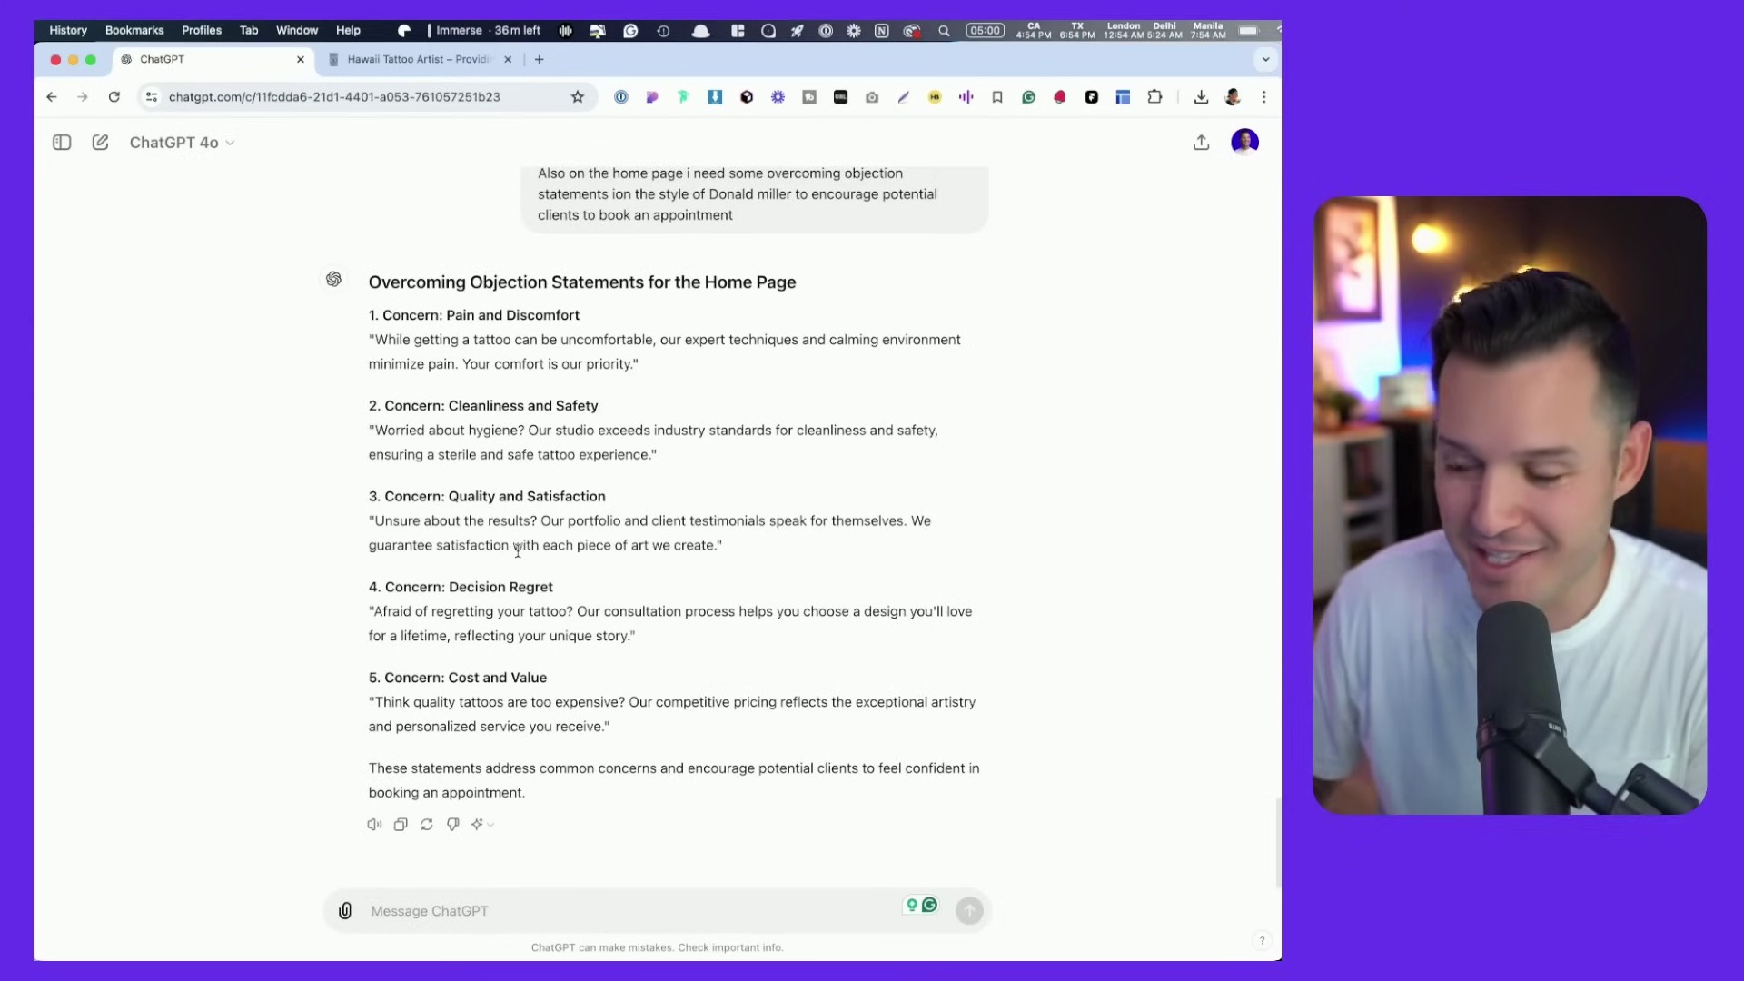
pyautogui.scroll(10, 583, 654)
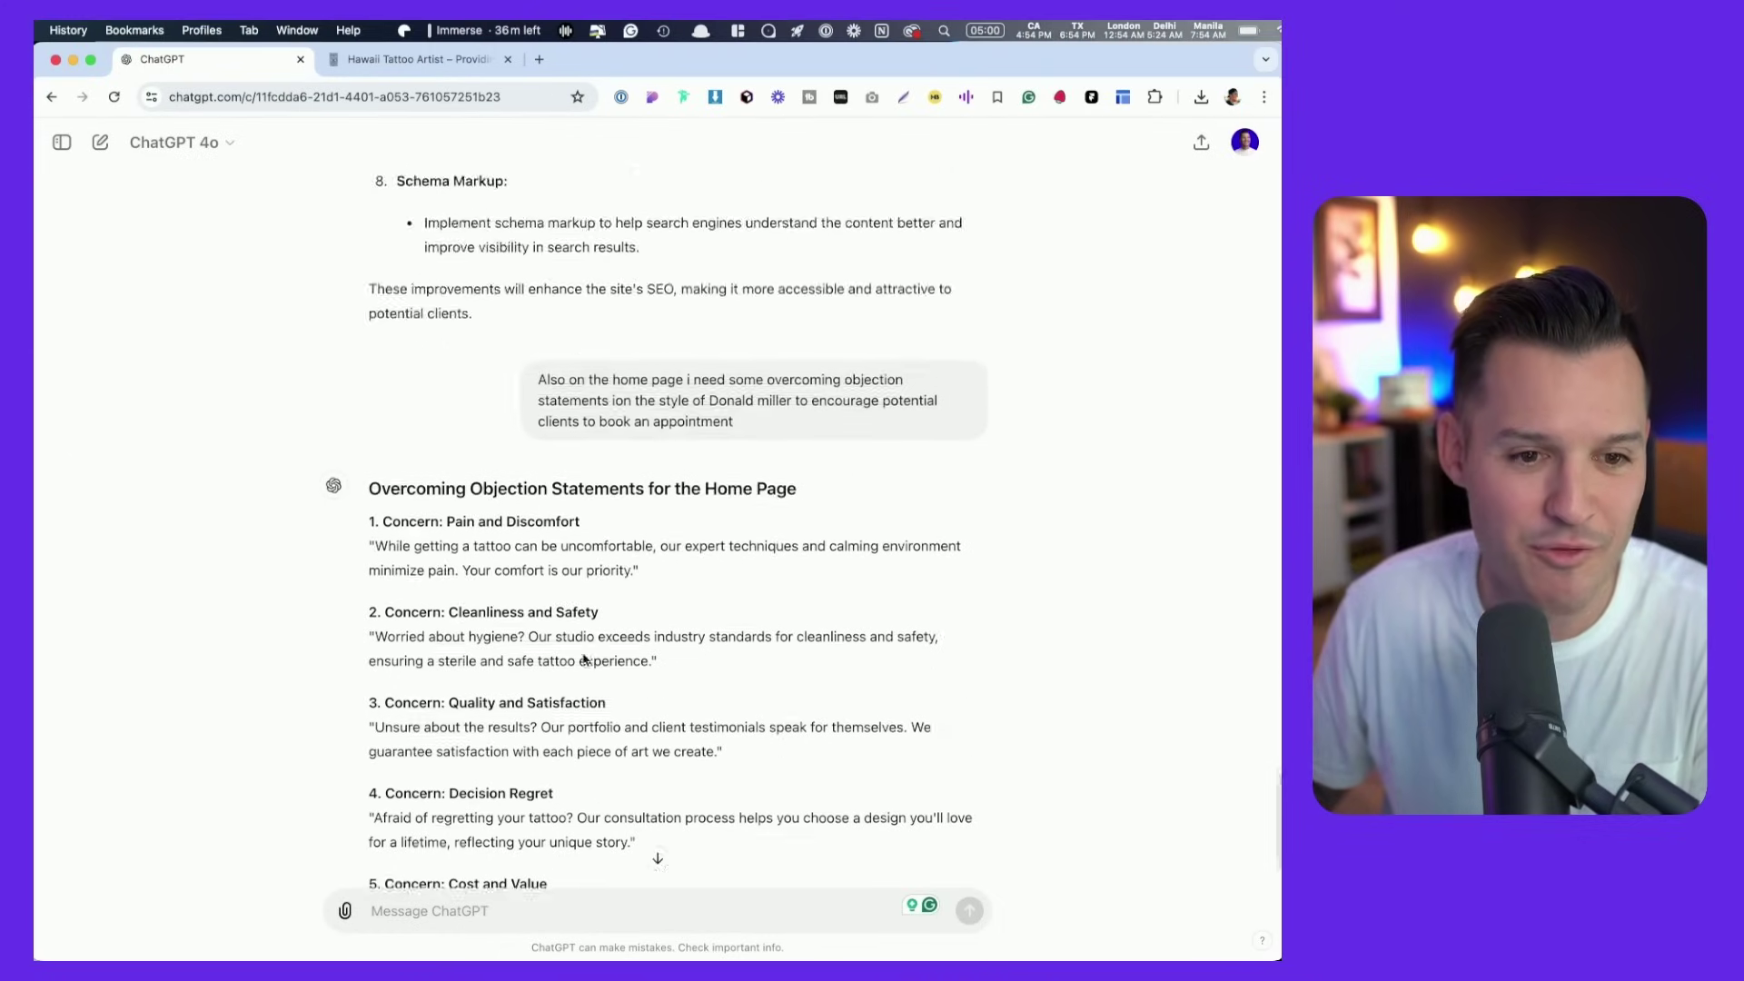
pyautogui.scroll(-2, 436, 528)
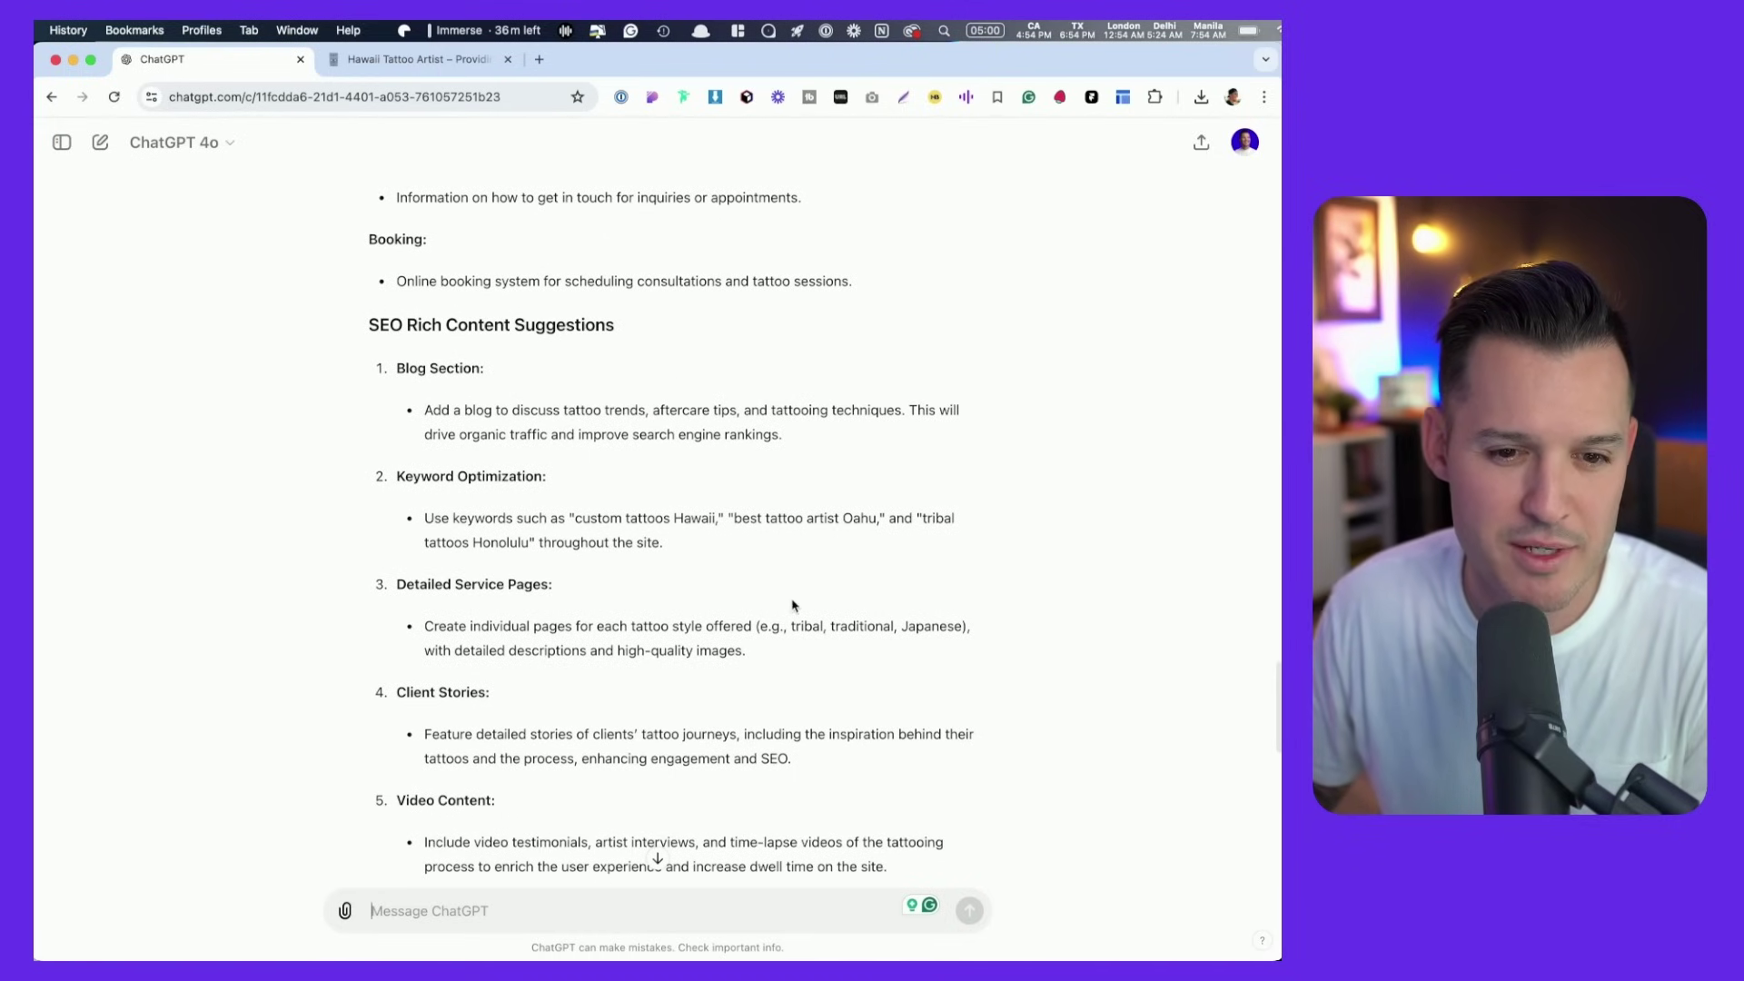
pyautogui.scroll(-15, 547, 558)
pyautogui.write('for SEO')
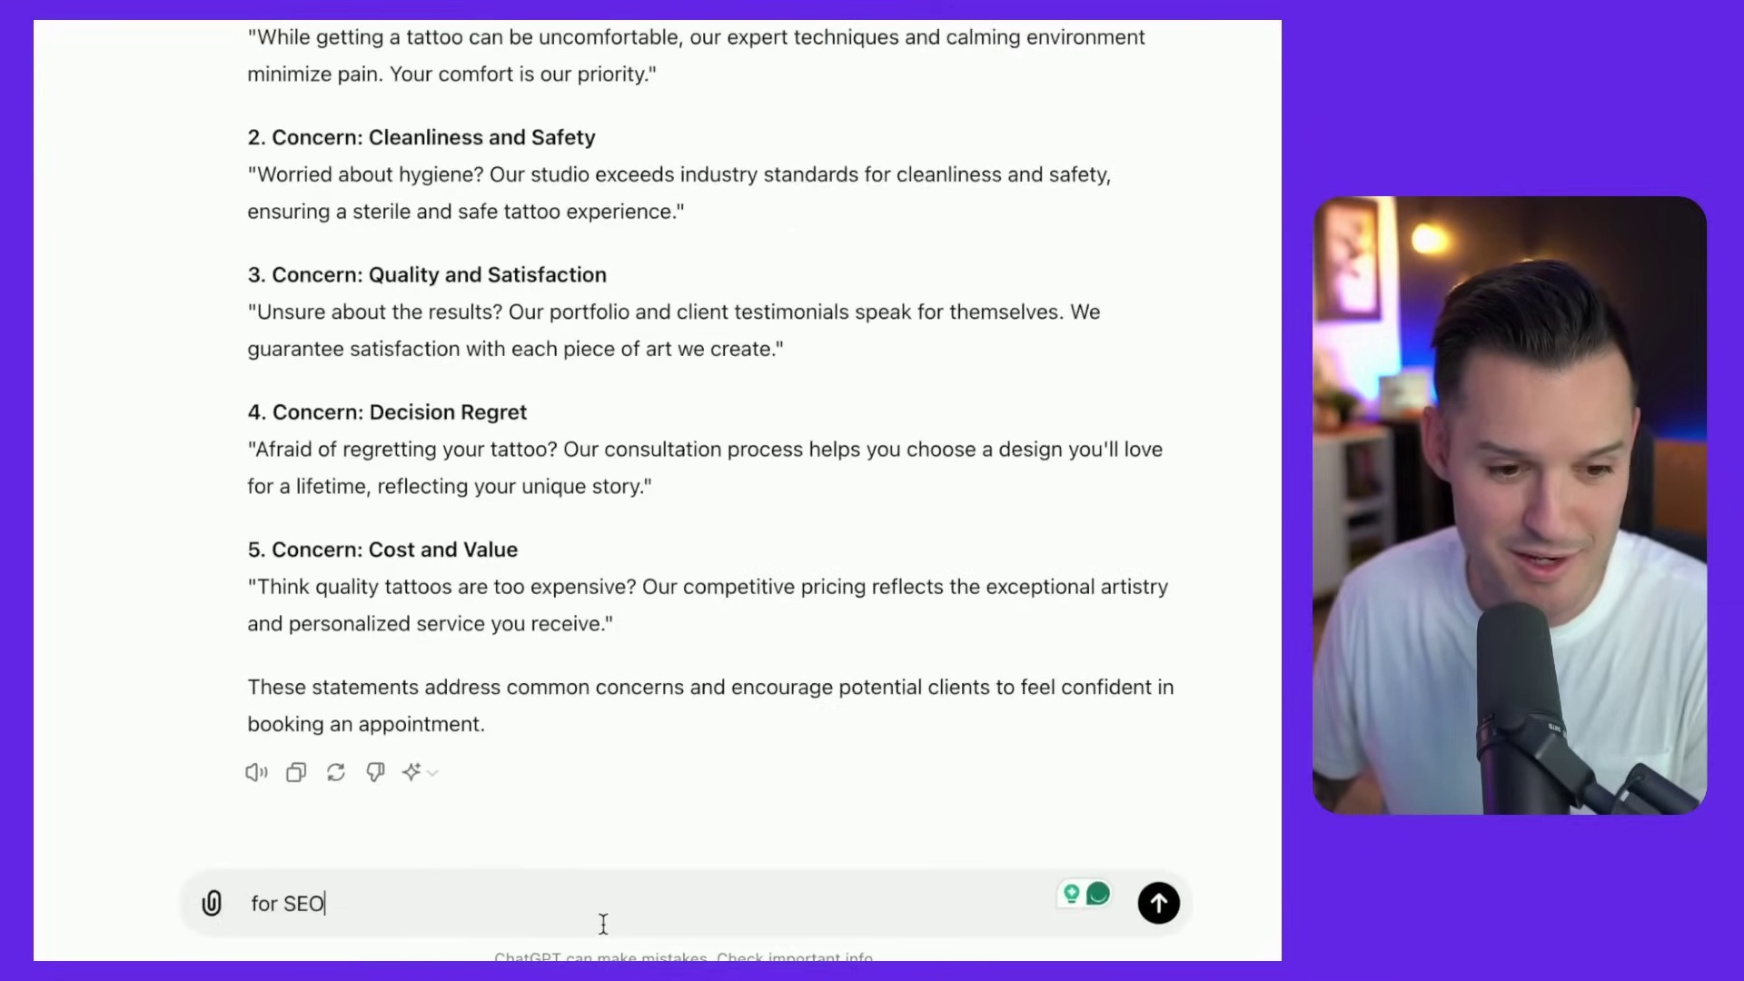
pyautogui.write(' purposes can you give me a')
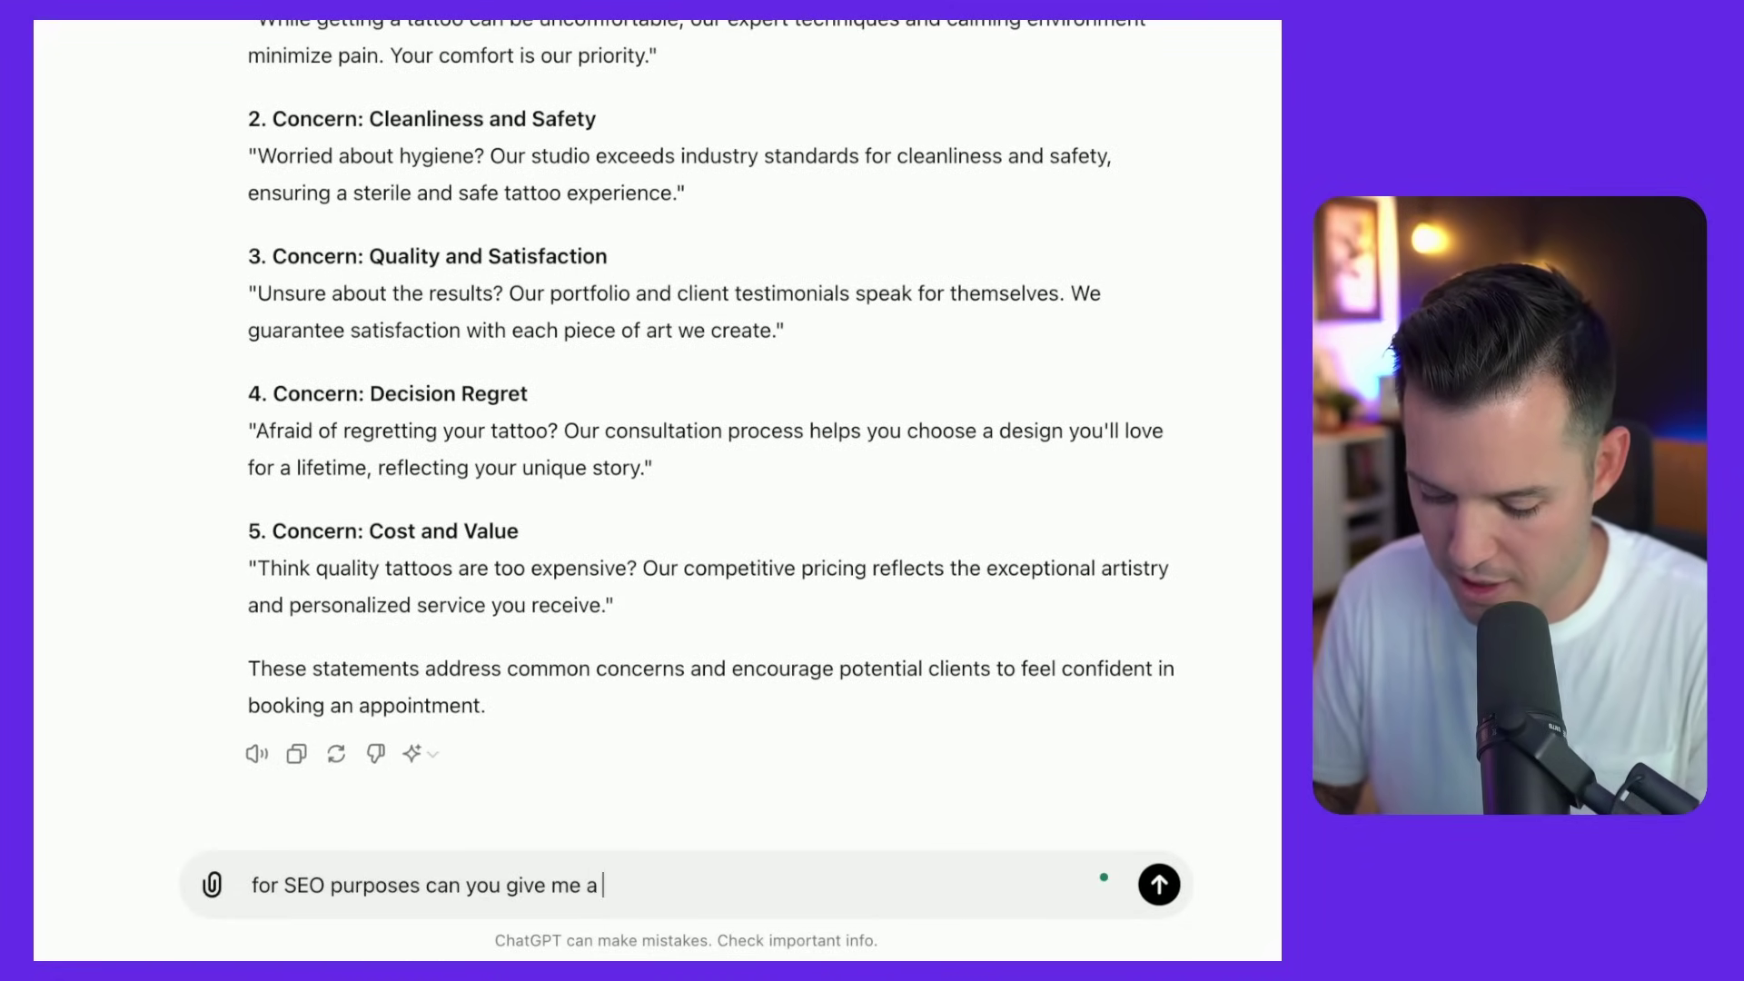
pyautogui.write(' meta title, descript')
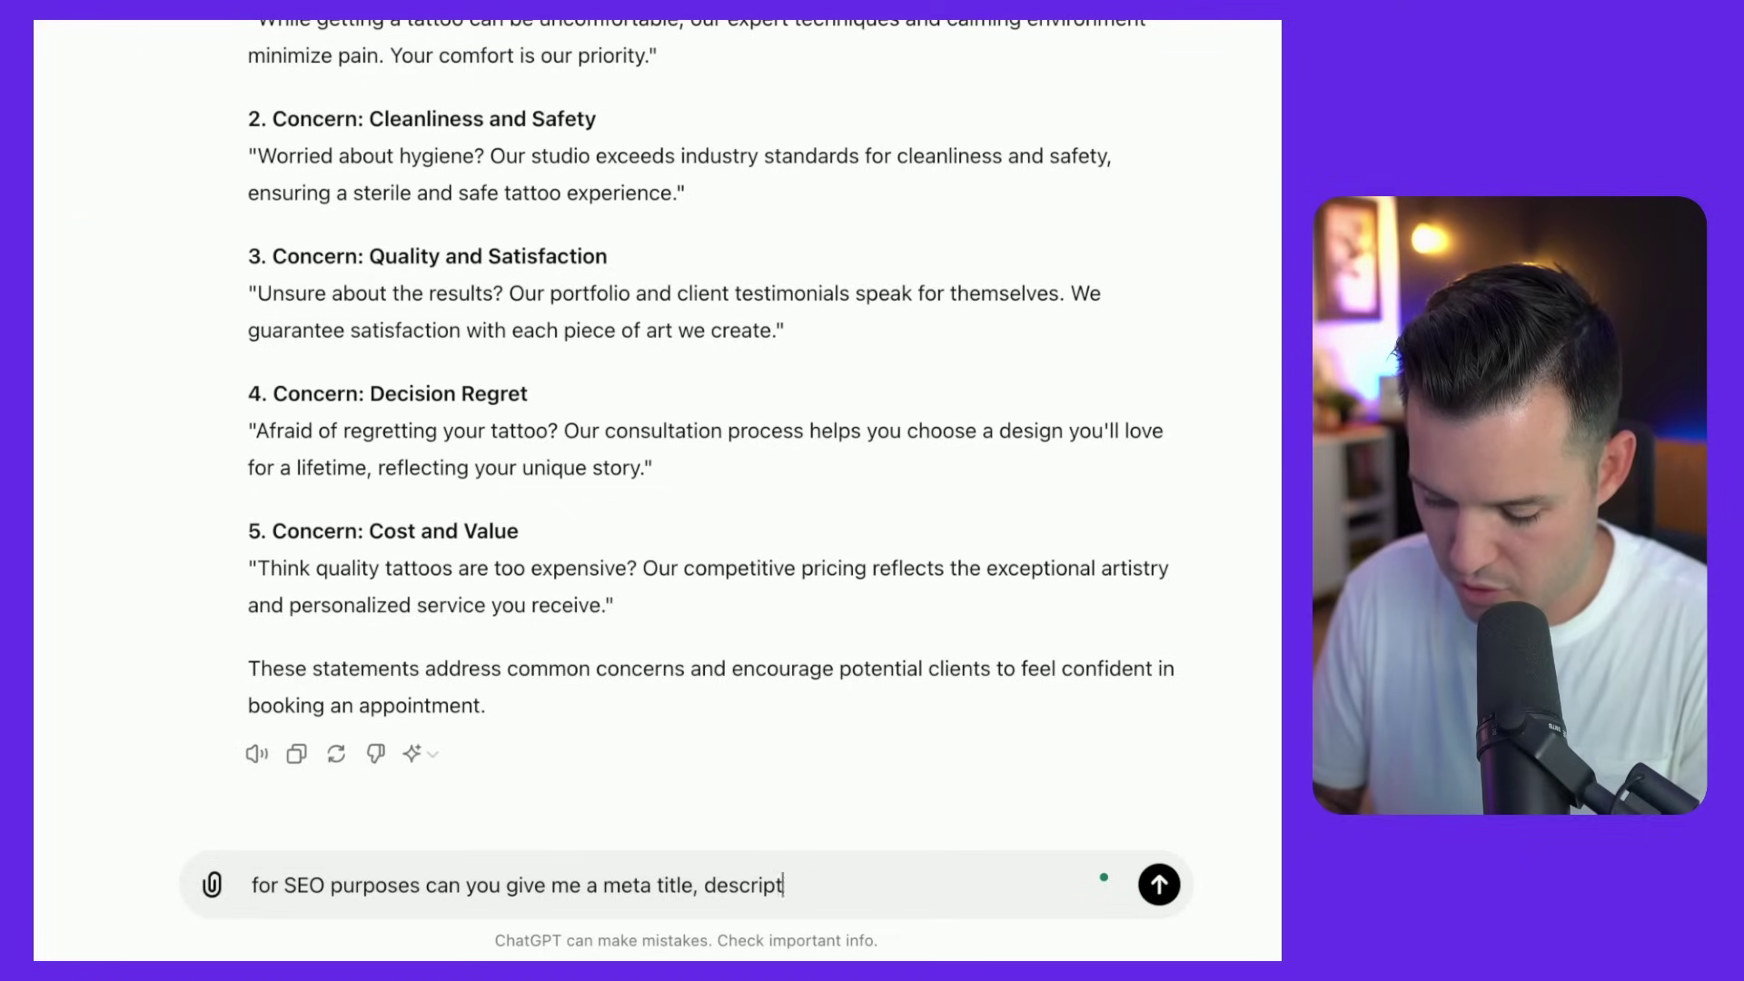
pyautogui.write('ion, keywords for the')
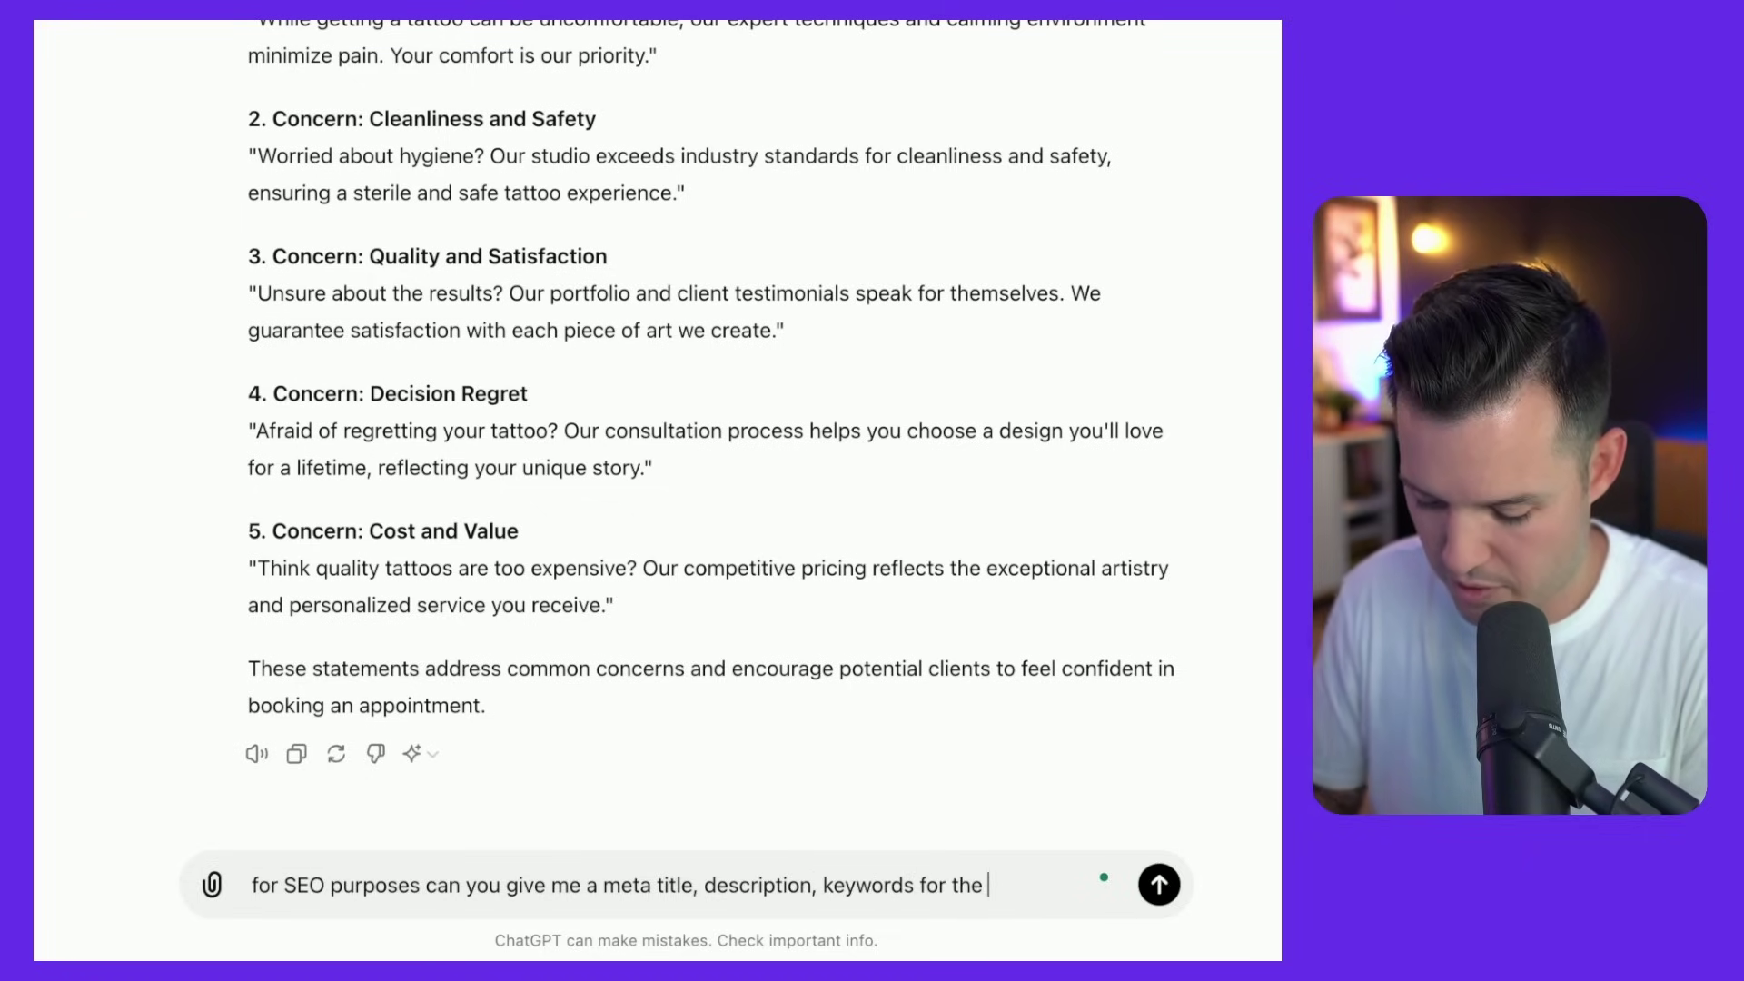
pyautogui.write(' home page')
pyautogui.press('Return')
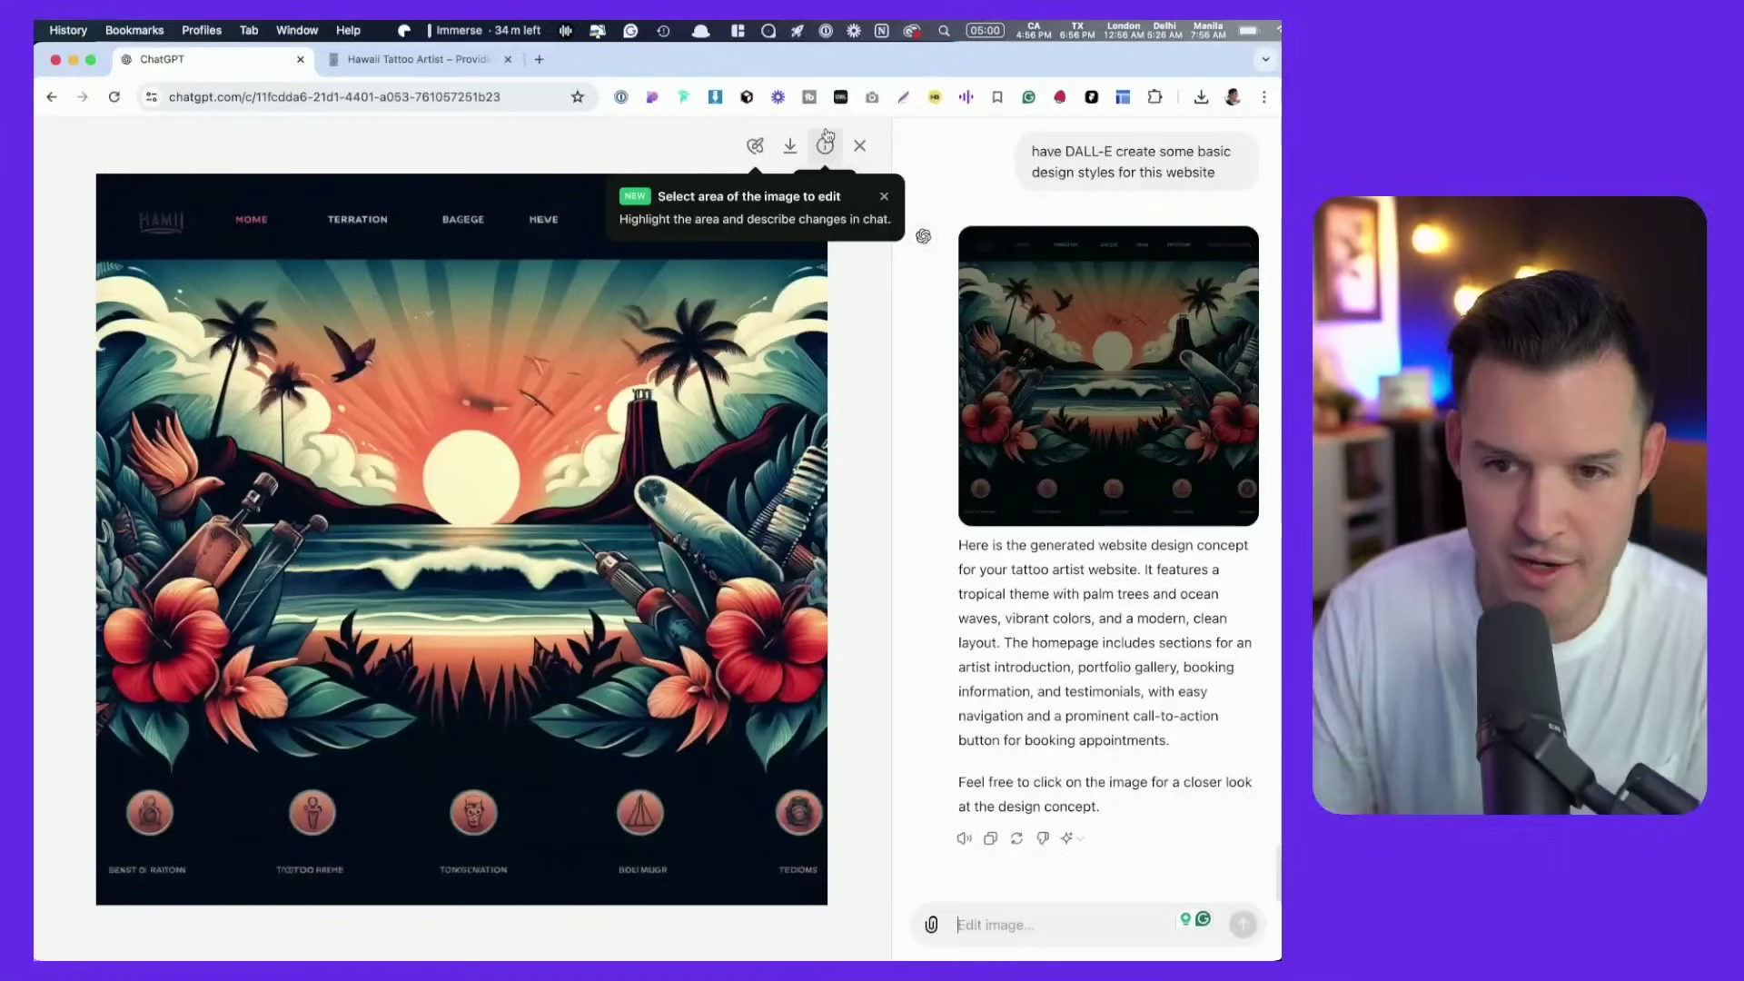
# Start an area edit of the generated website design and mark the row of round icons along its lower edge.
pyautogui.scroll(2, 1058, 327)
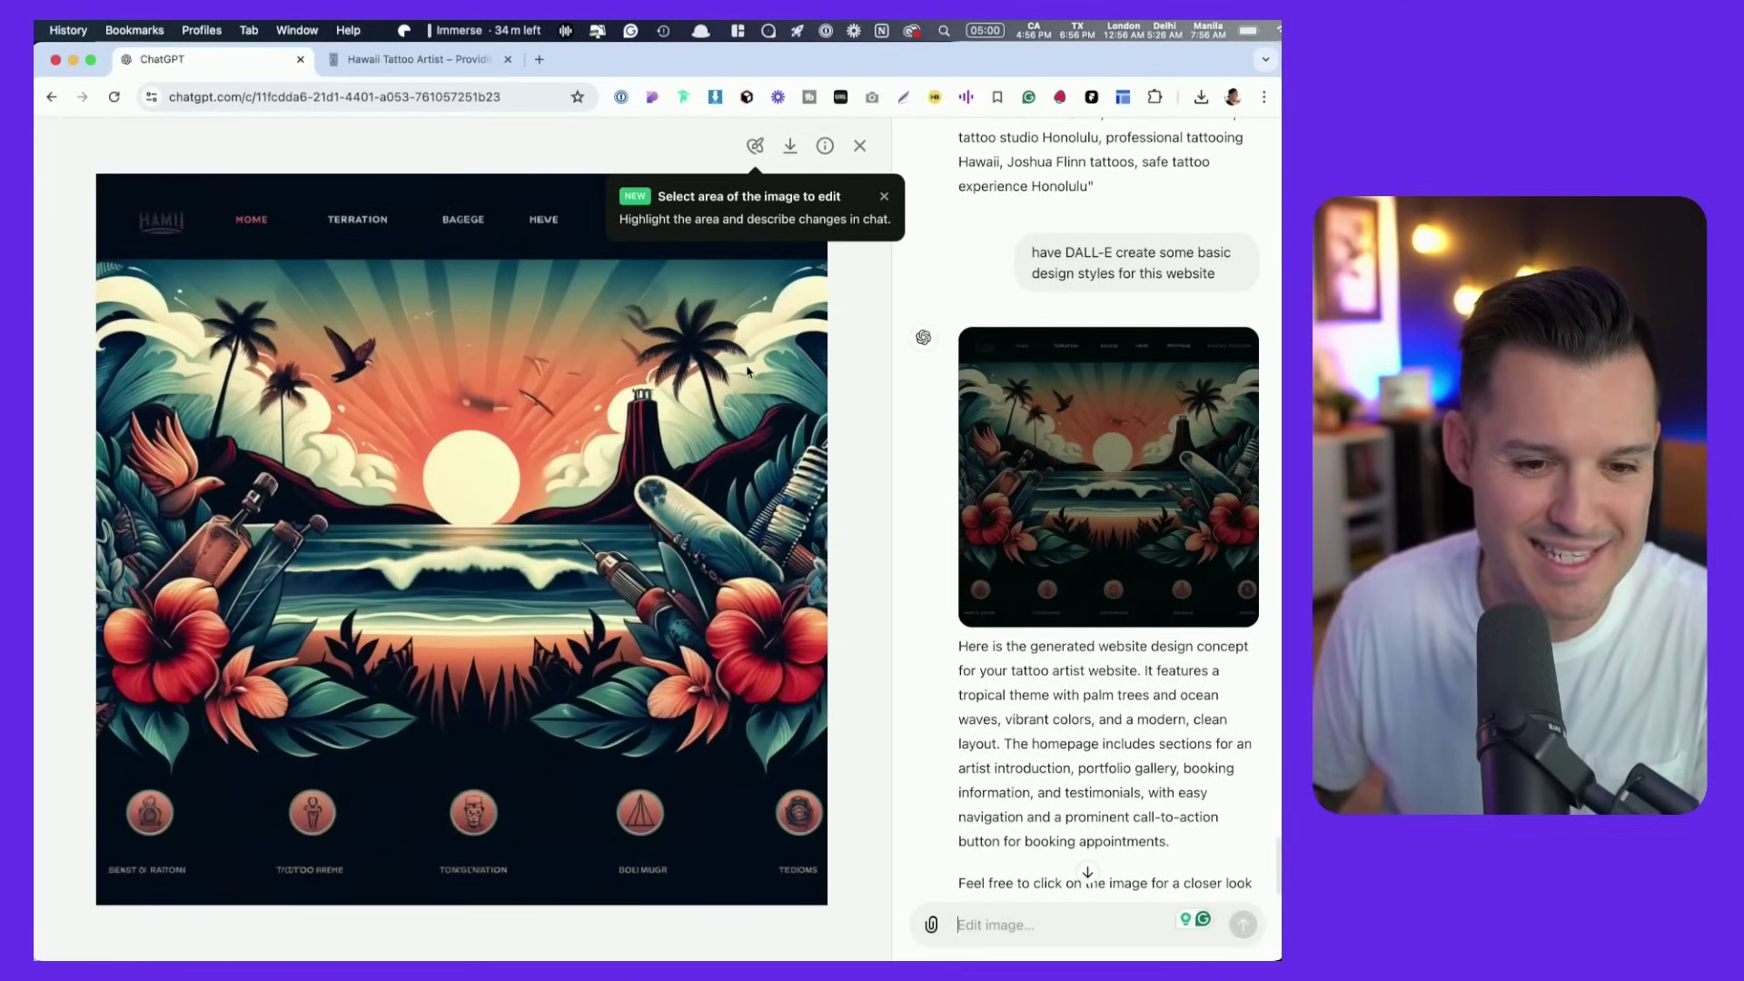
pyautogui.scroll(-2, 1178, 715)
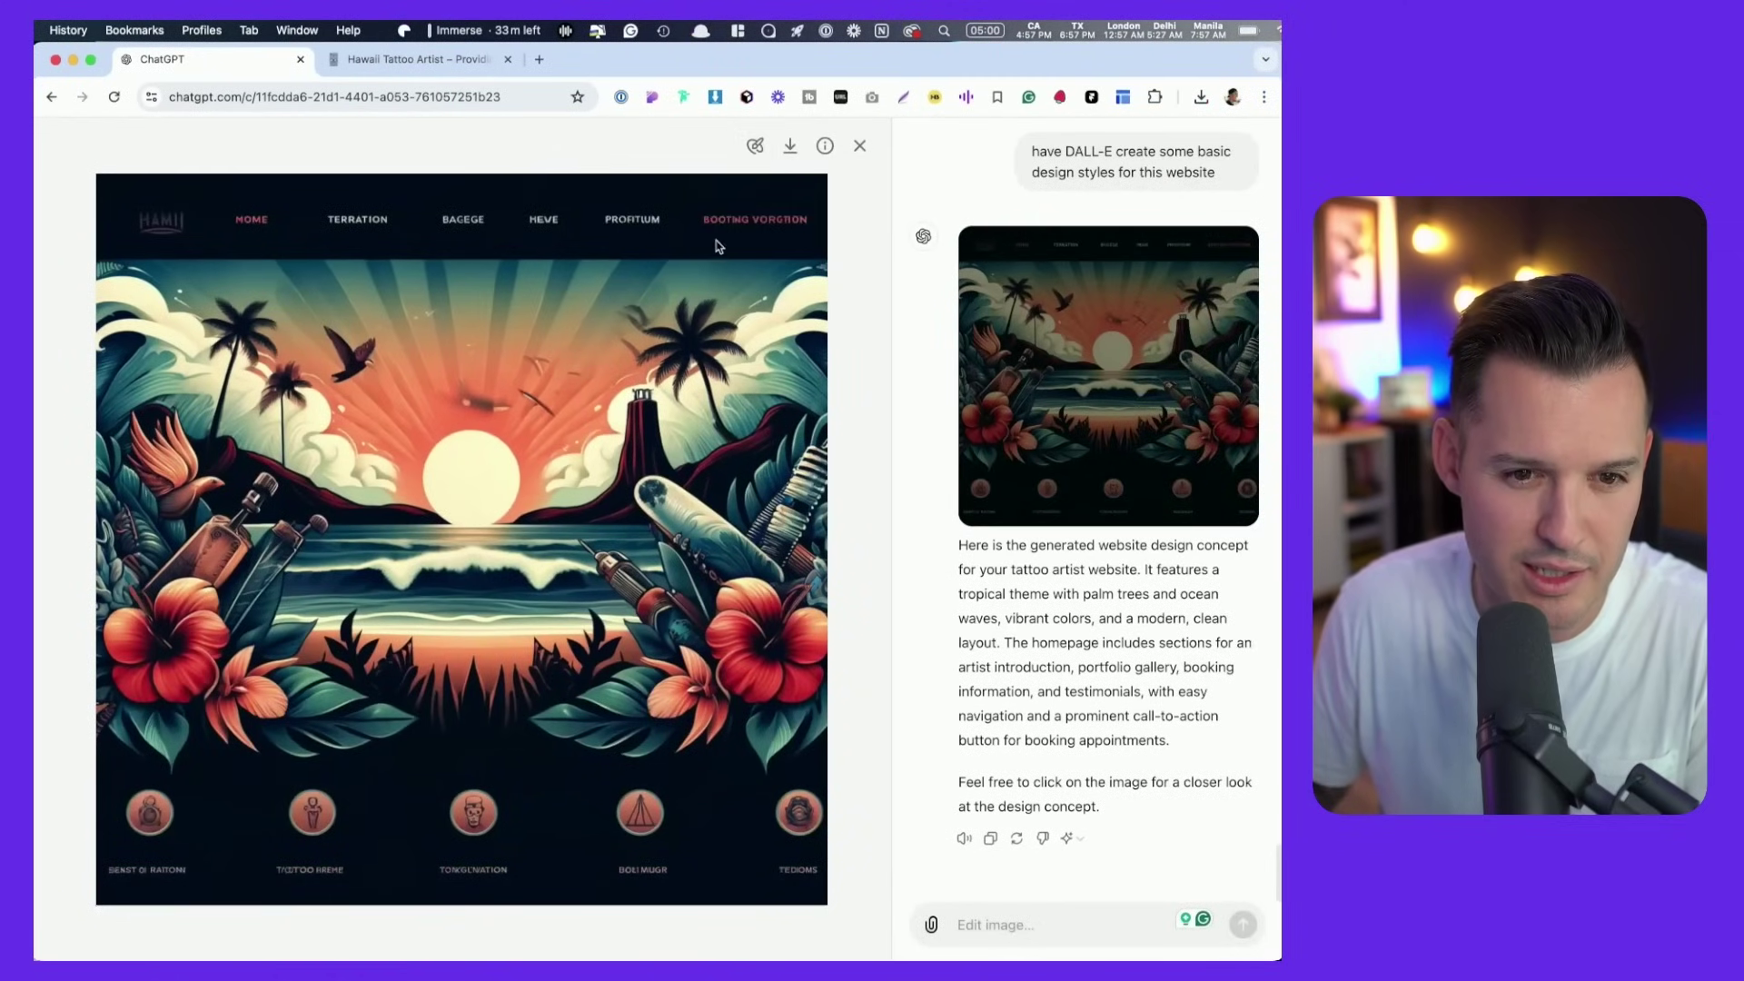
pyautogui.click(755, 146)
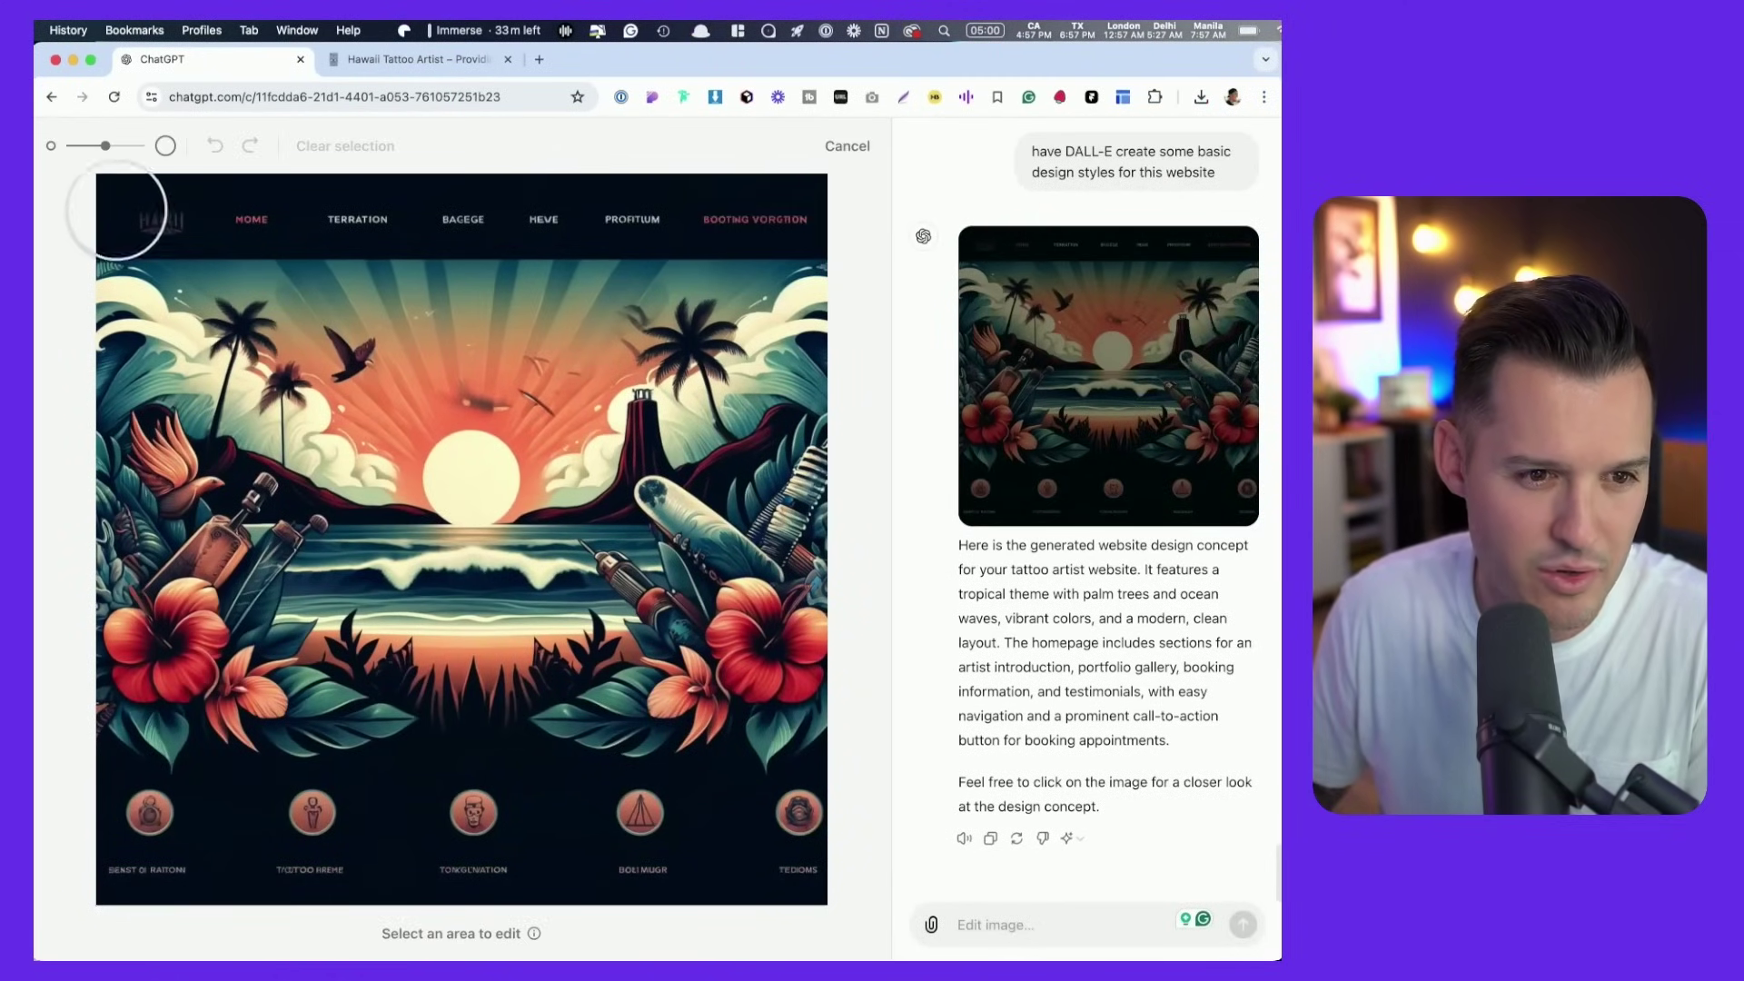
pyautogui.moveTo(156, 825)
pyautogui.mouseDown()
pyautogui.moveTo(140, 829)
pyautogui.moveTo(249, 845)
pyautogui.moveTo(526, 829)
pyautogui.moveTo(467, 825)
pyautogui.moveTo(788, 837)
pyautogui.mouseUp()
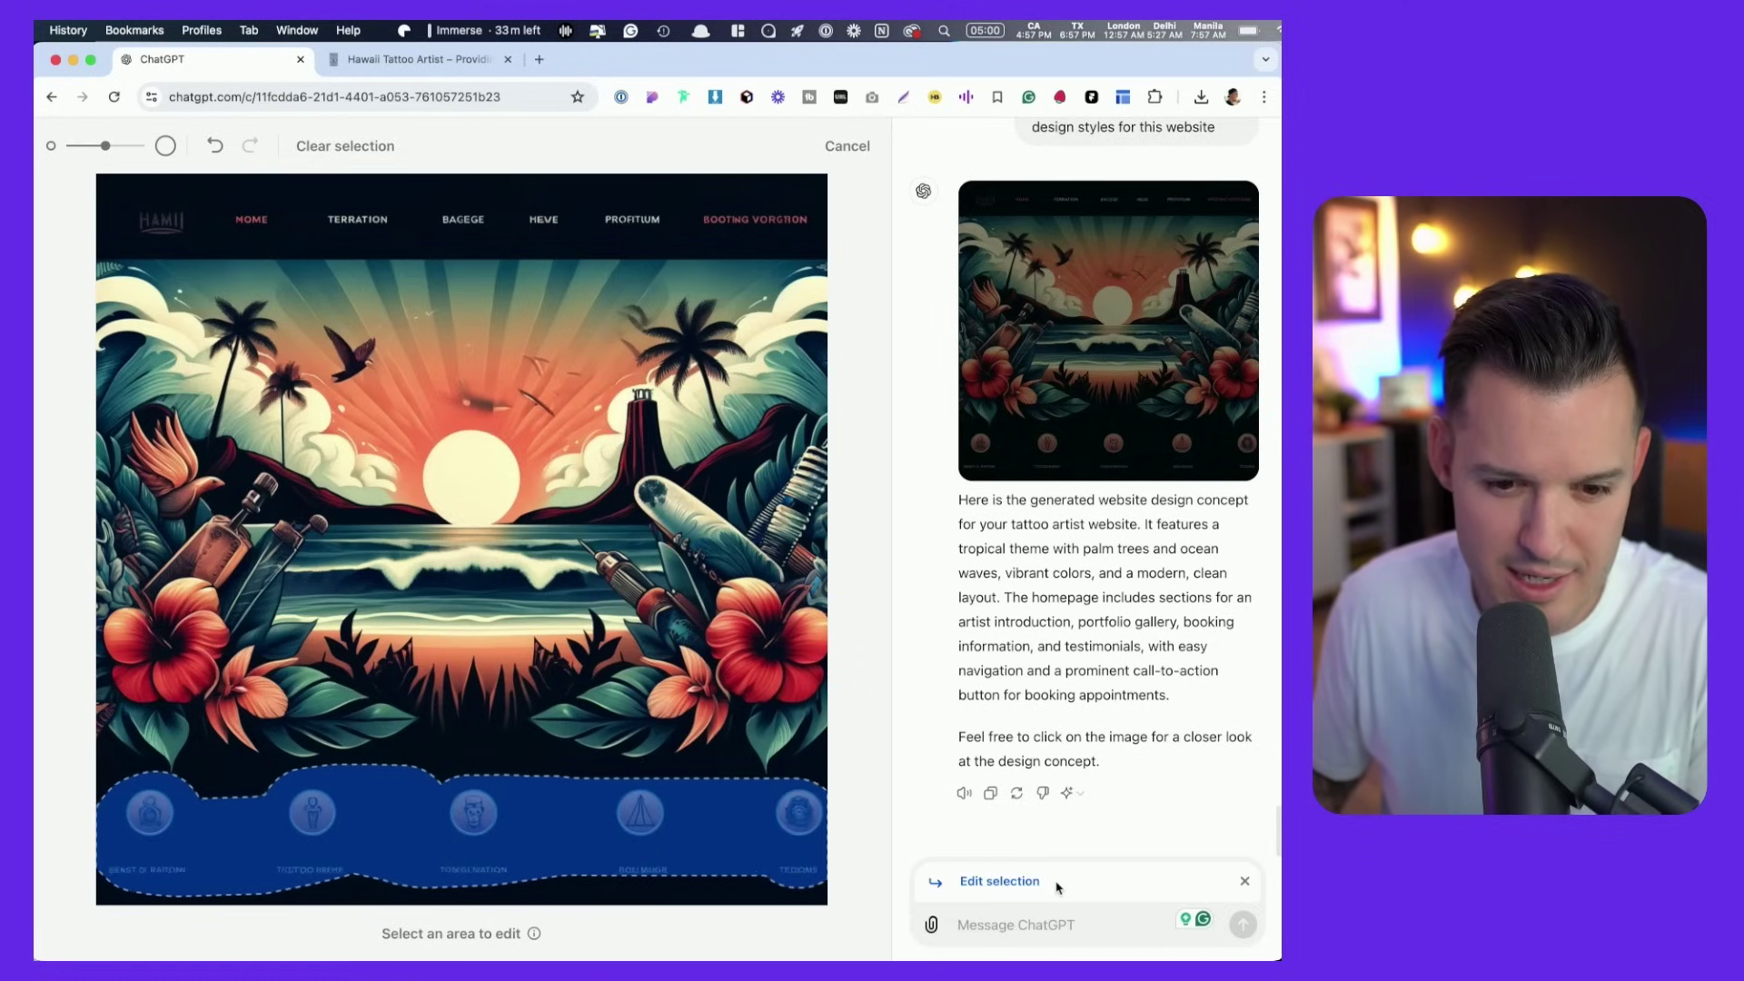
# Request that the marked area be the start to the photo gallery of his tattoo portfolio.
pyautogui.click(1015, 919)
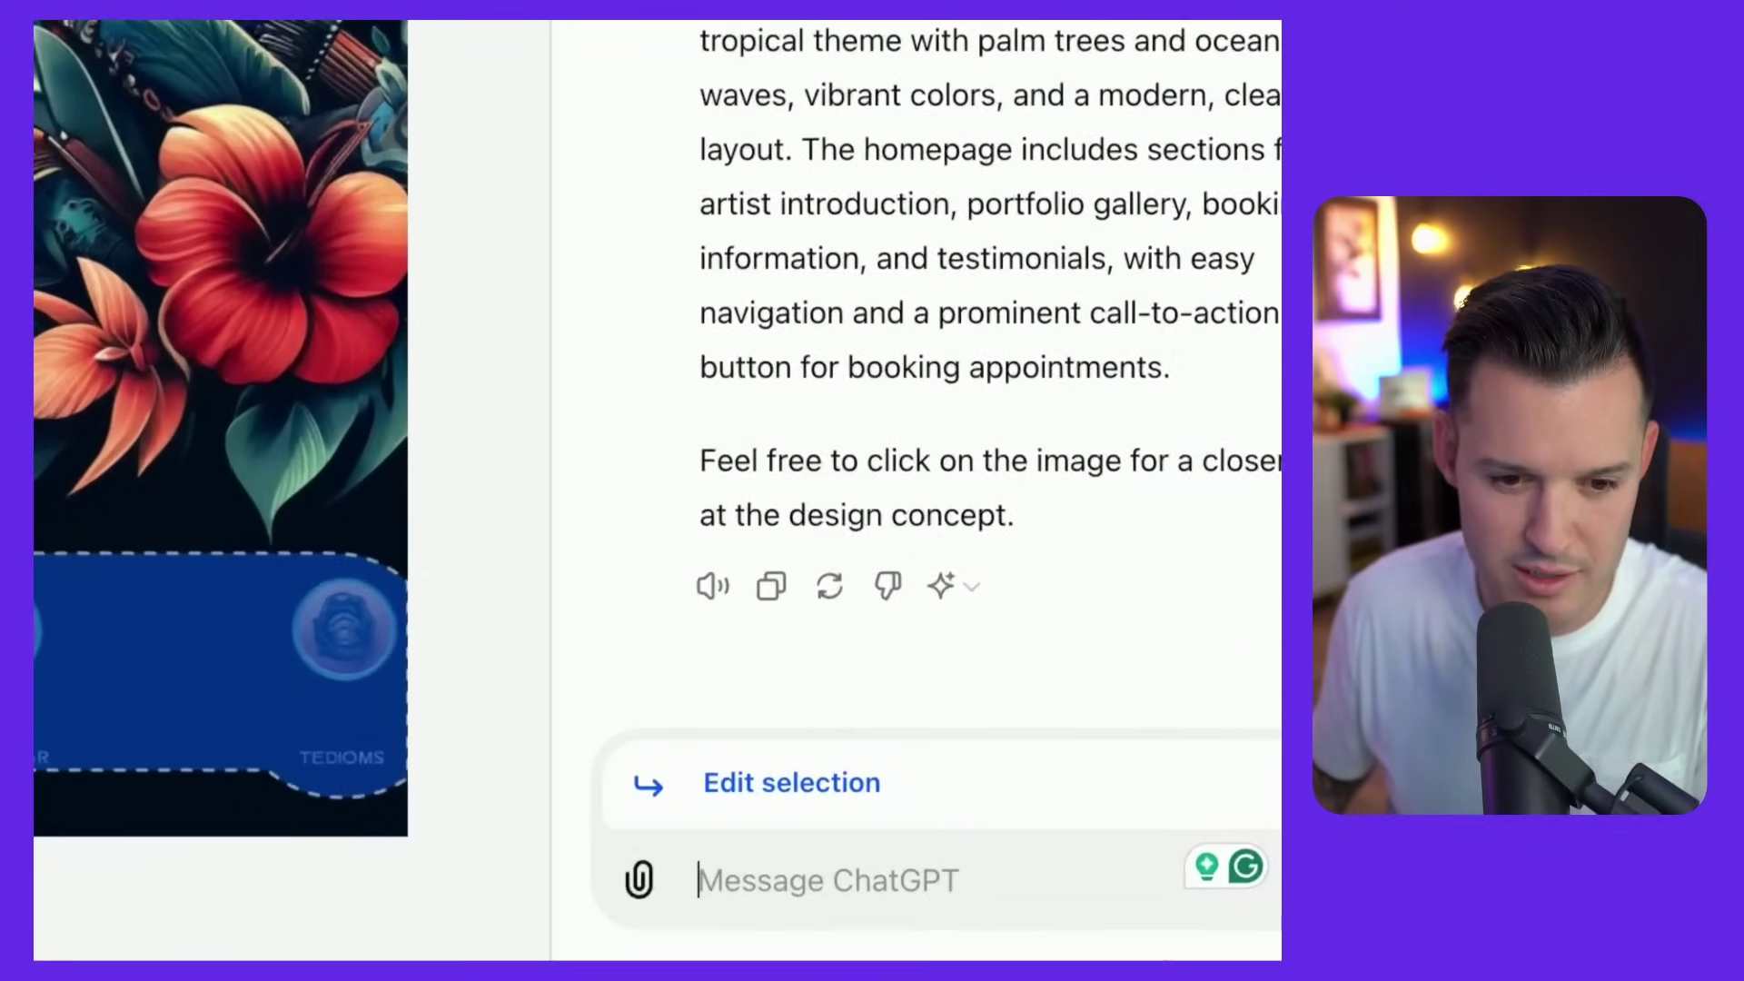
pyautogui.write('thjis sh')
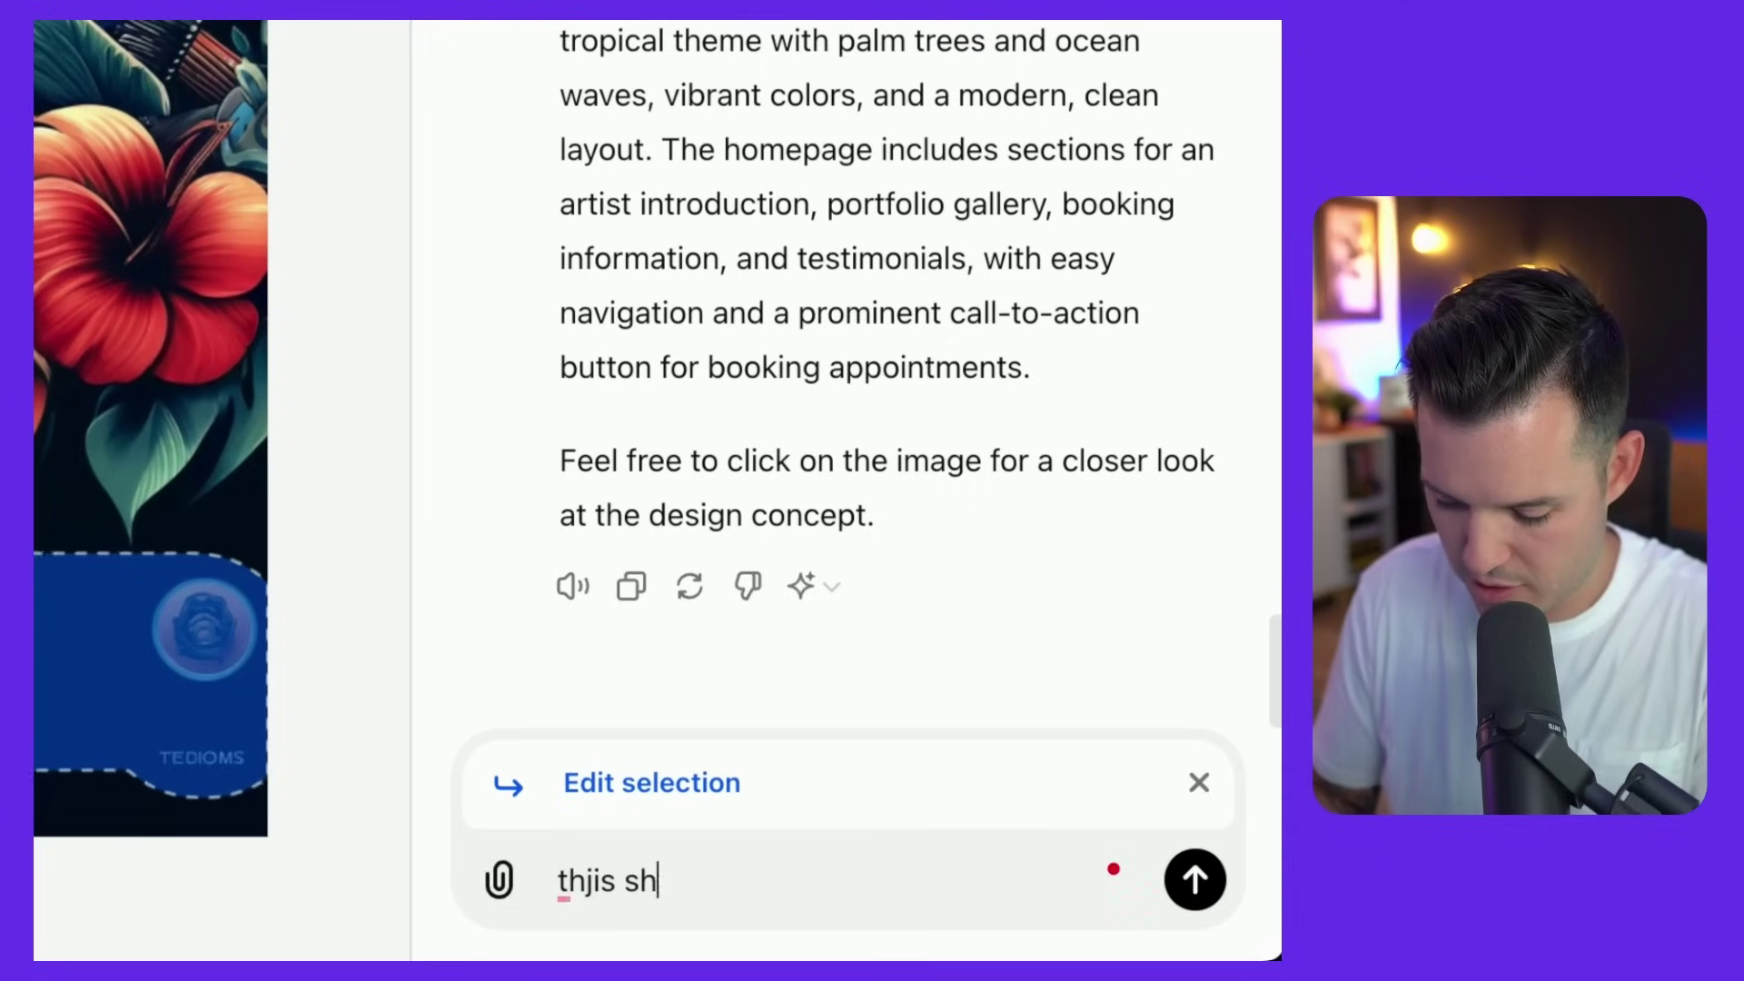
pyautogui.write('ould be the start to')
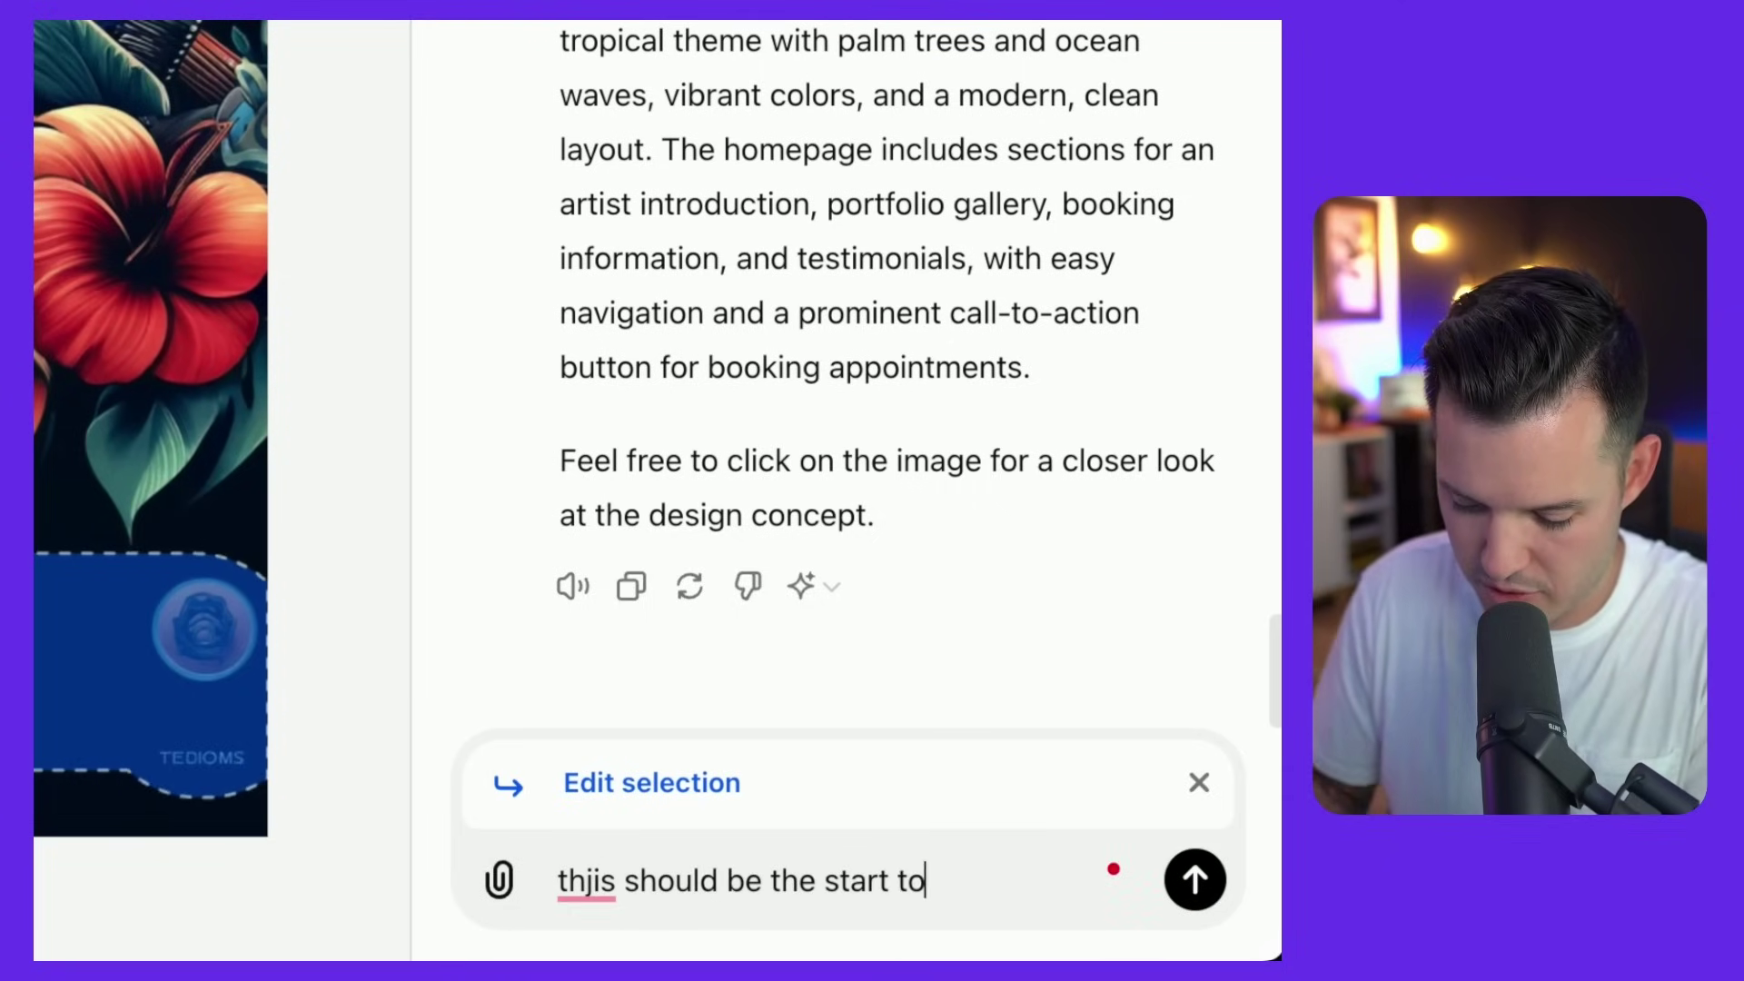
pyautogui.write(' the photo gallery of his portfolio')
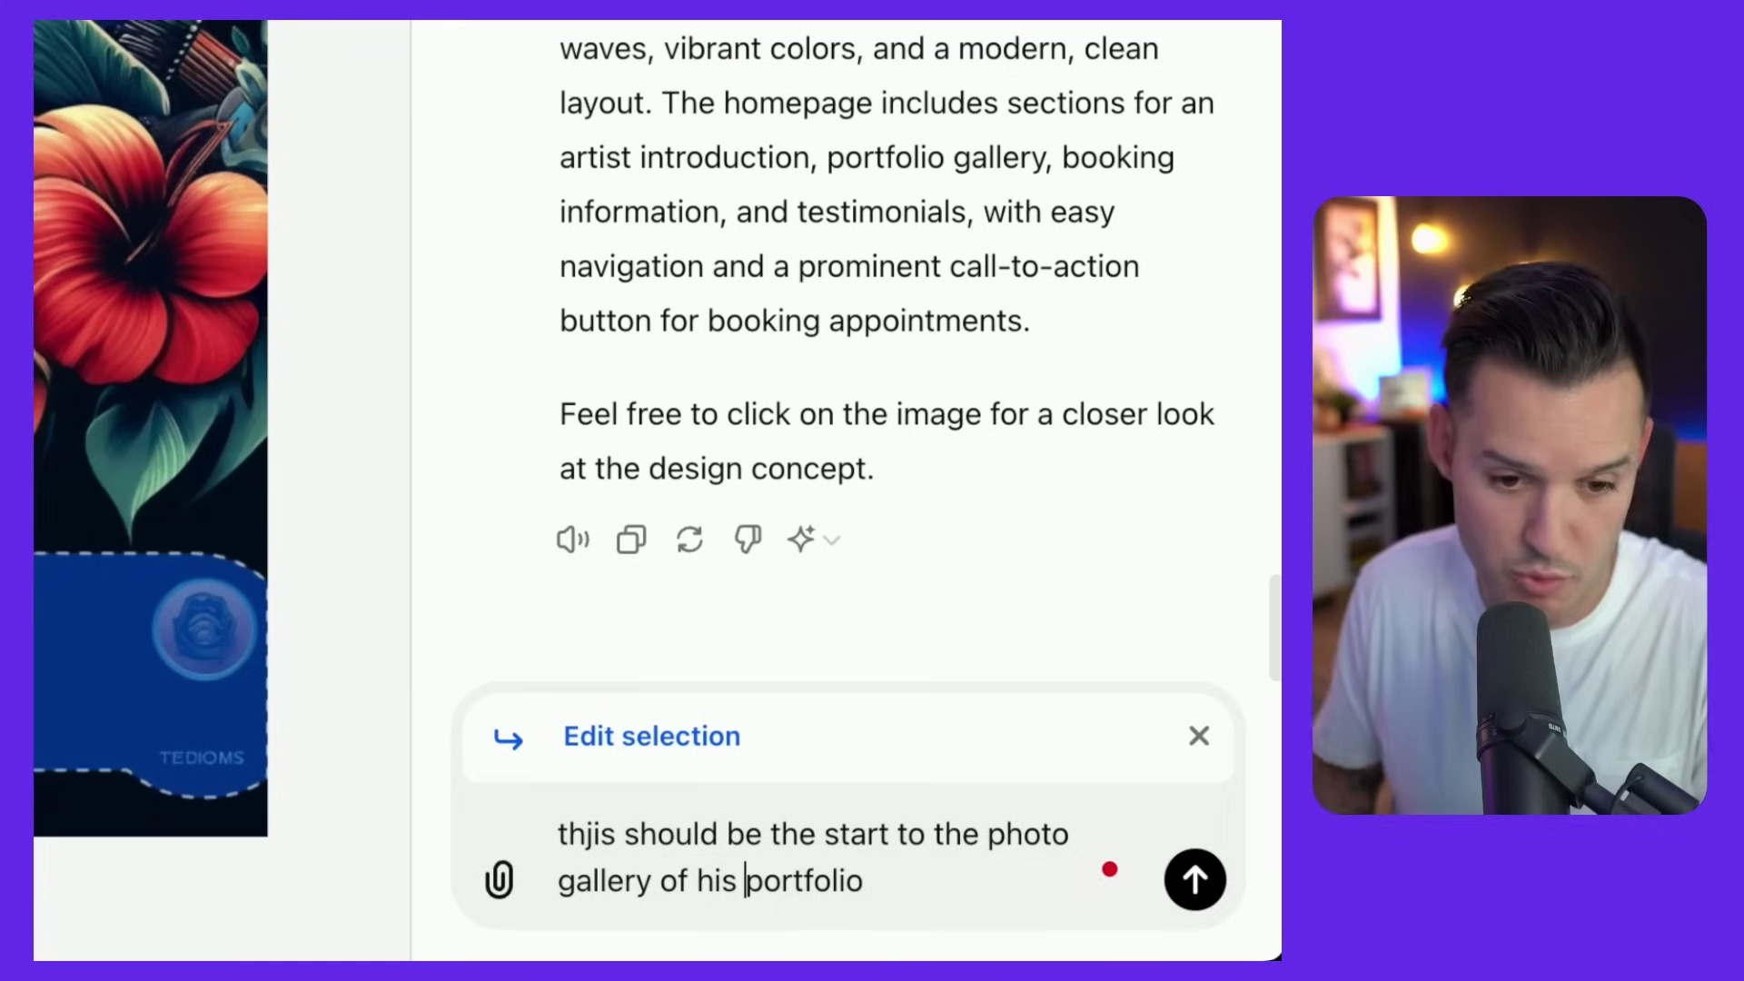
pyautogui.click(745, 880)
pyautogui.write('tattoo')
pyautogui.click(586, 834)
pyautogui.press('BackSpace')
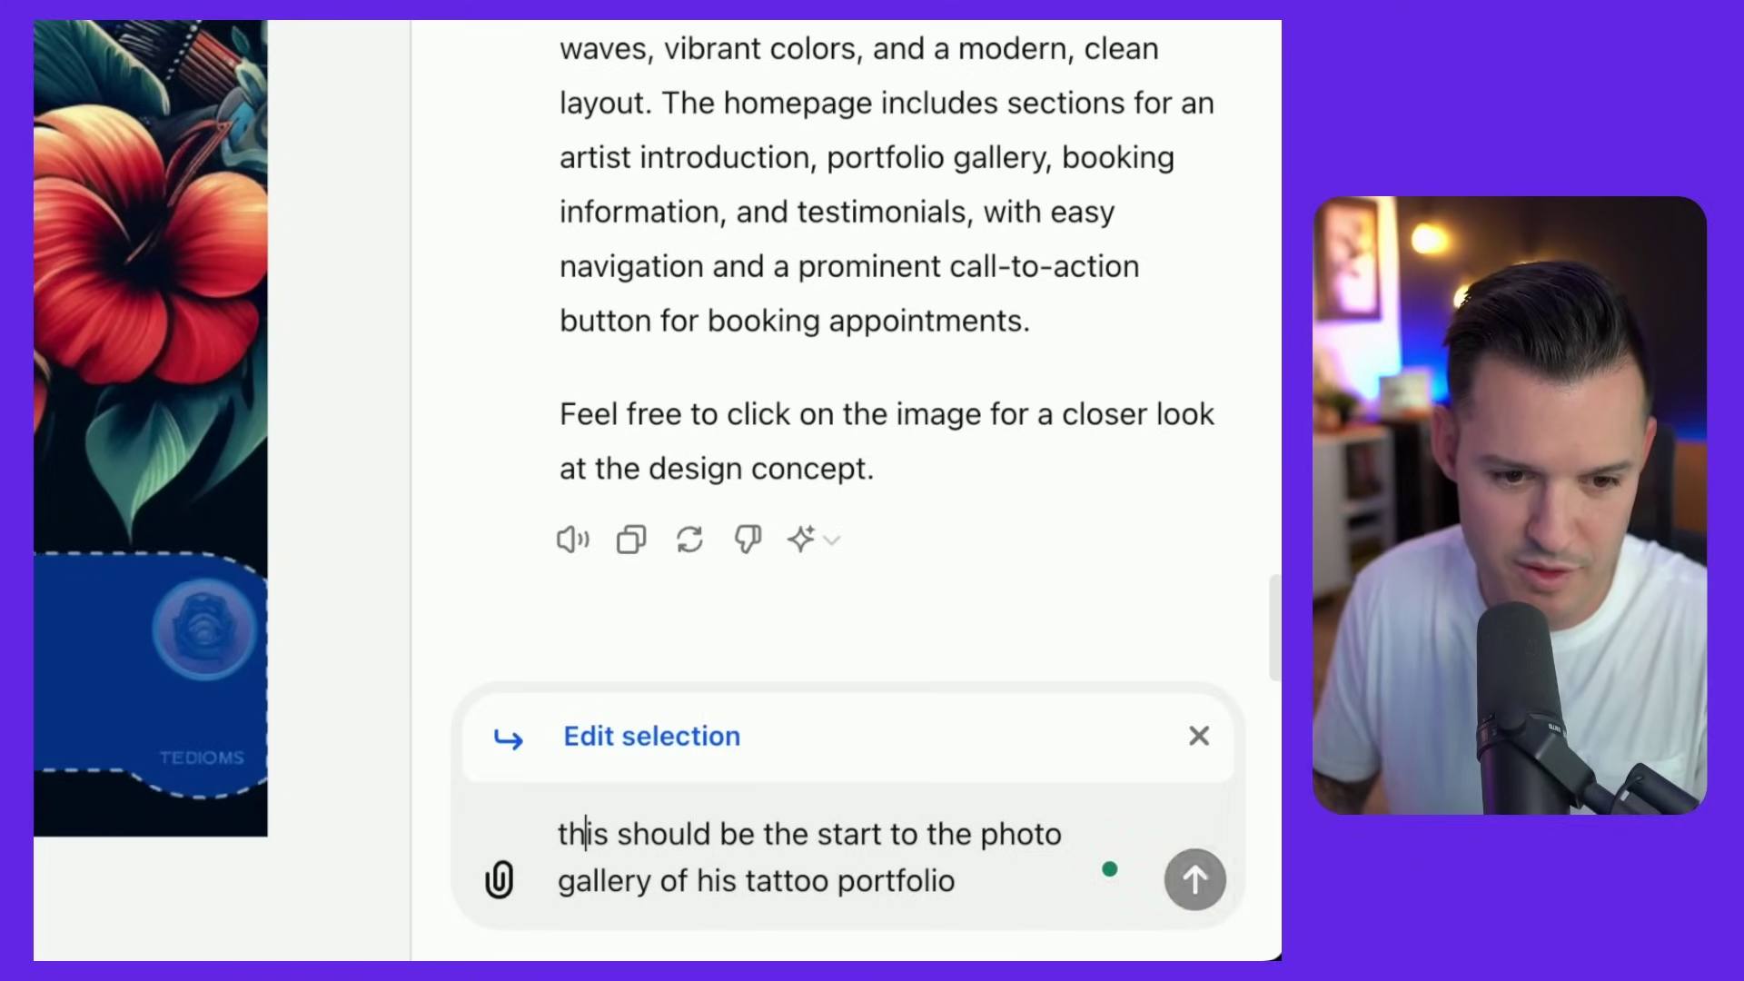
pyautogui.press('Return')
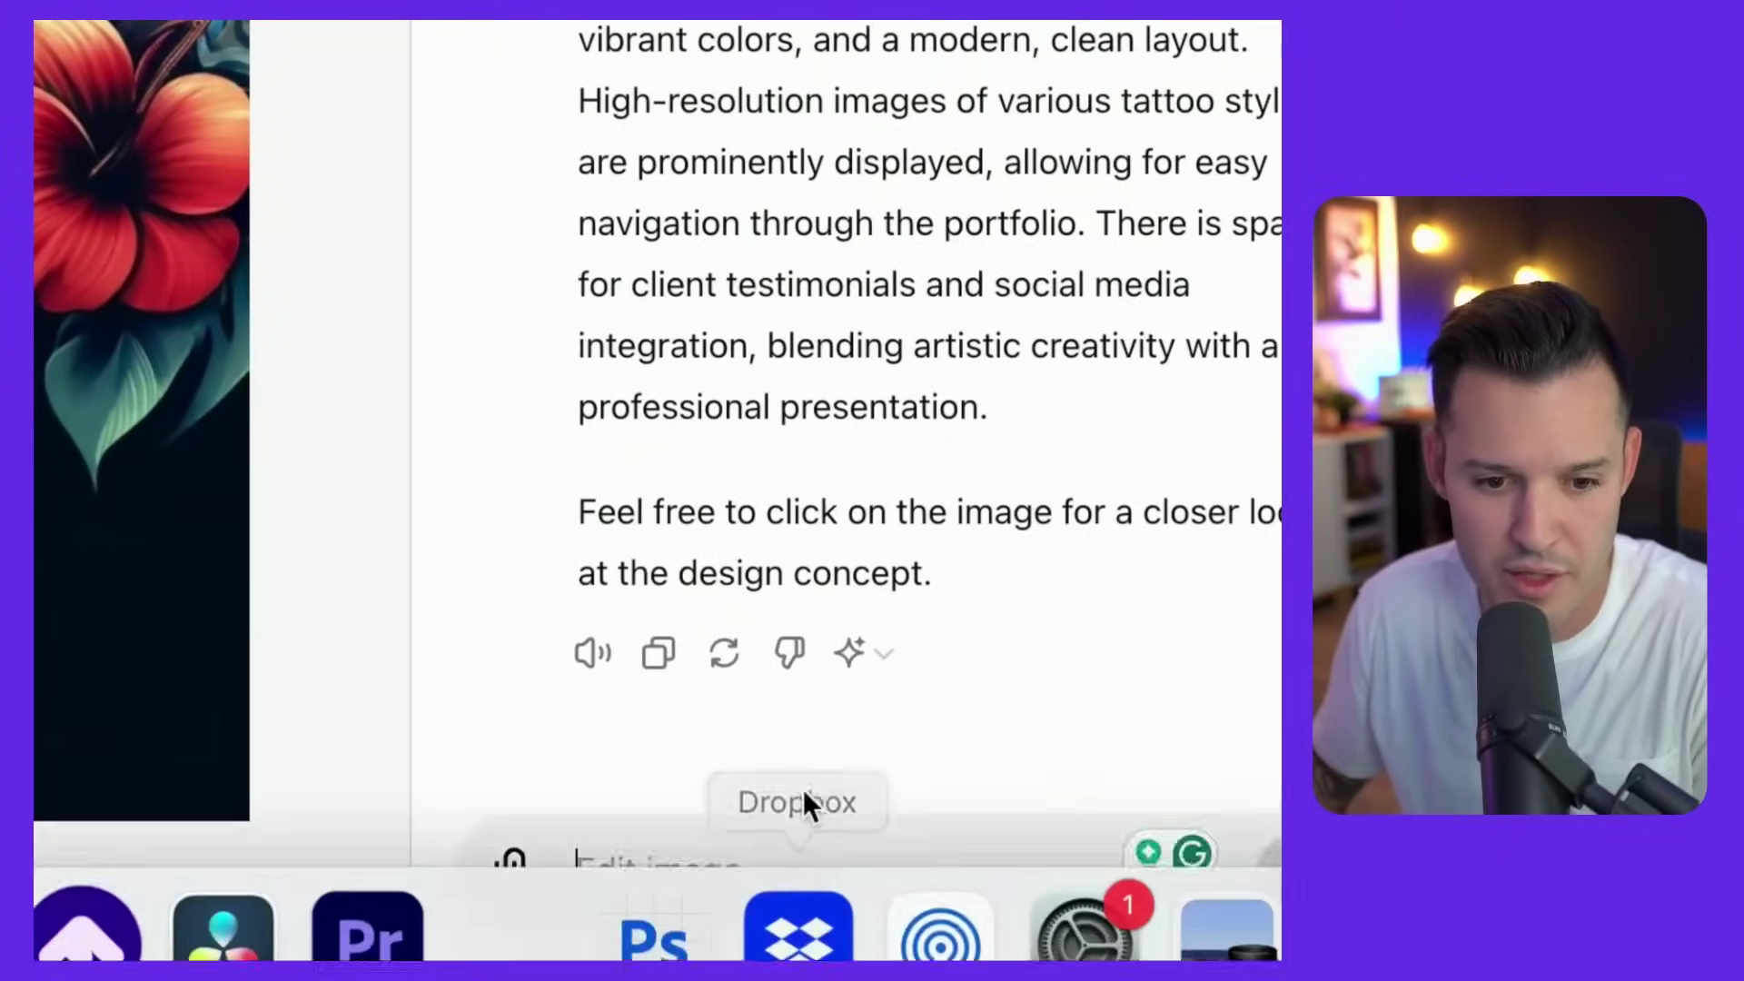
# Ask ChatGPT to extract the color palette from this design and give its color codes.
pyautogui.write('can you extracxt the')
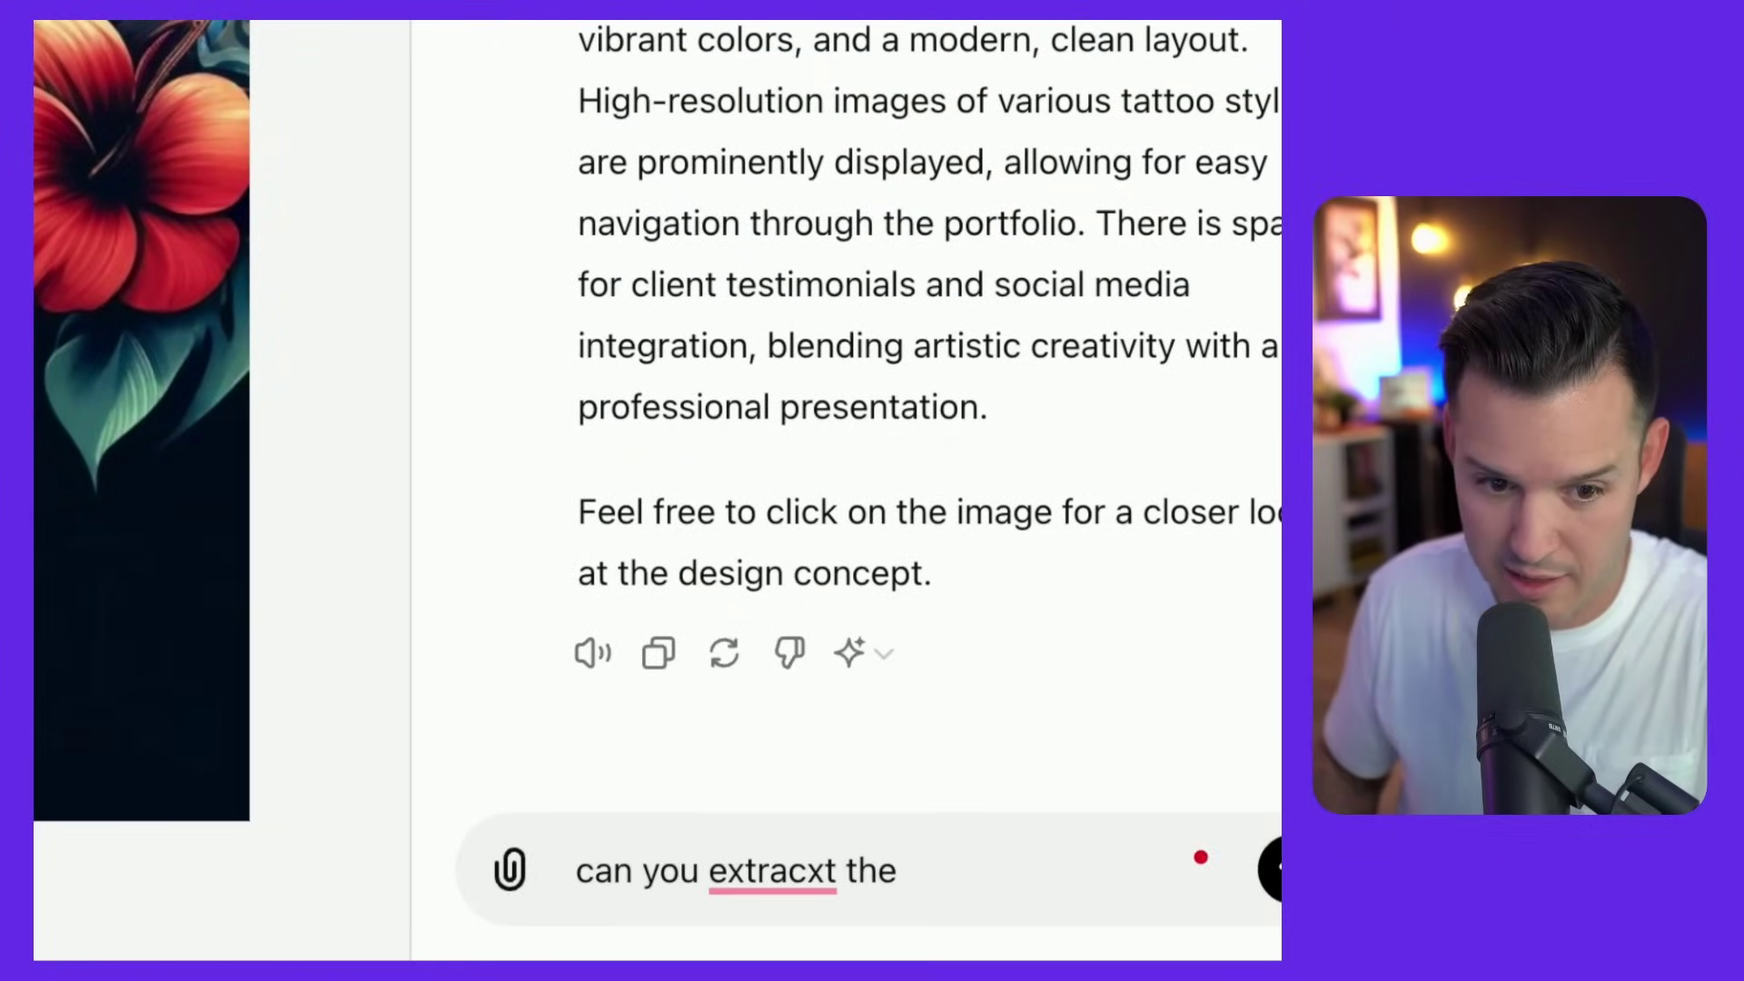
pyautogui.press('BackSpace')
pyautogui.press('BackSpace')
pyautogui.press('BackSpace')
pyautogui.press('BackSpace')
pyautogui.press('BackSpace')
pyautogui.press('BackSpace')
pyautogui.write('t the color pallet')
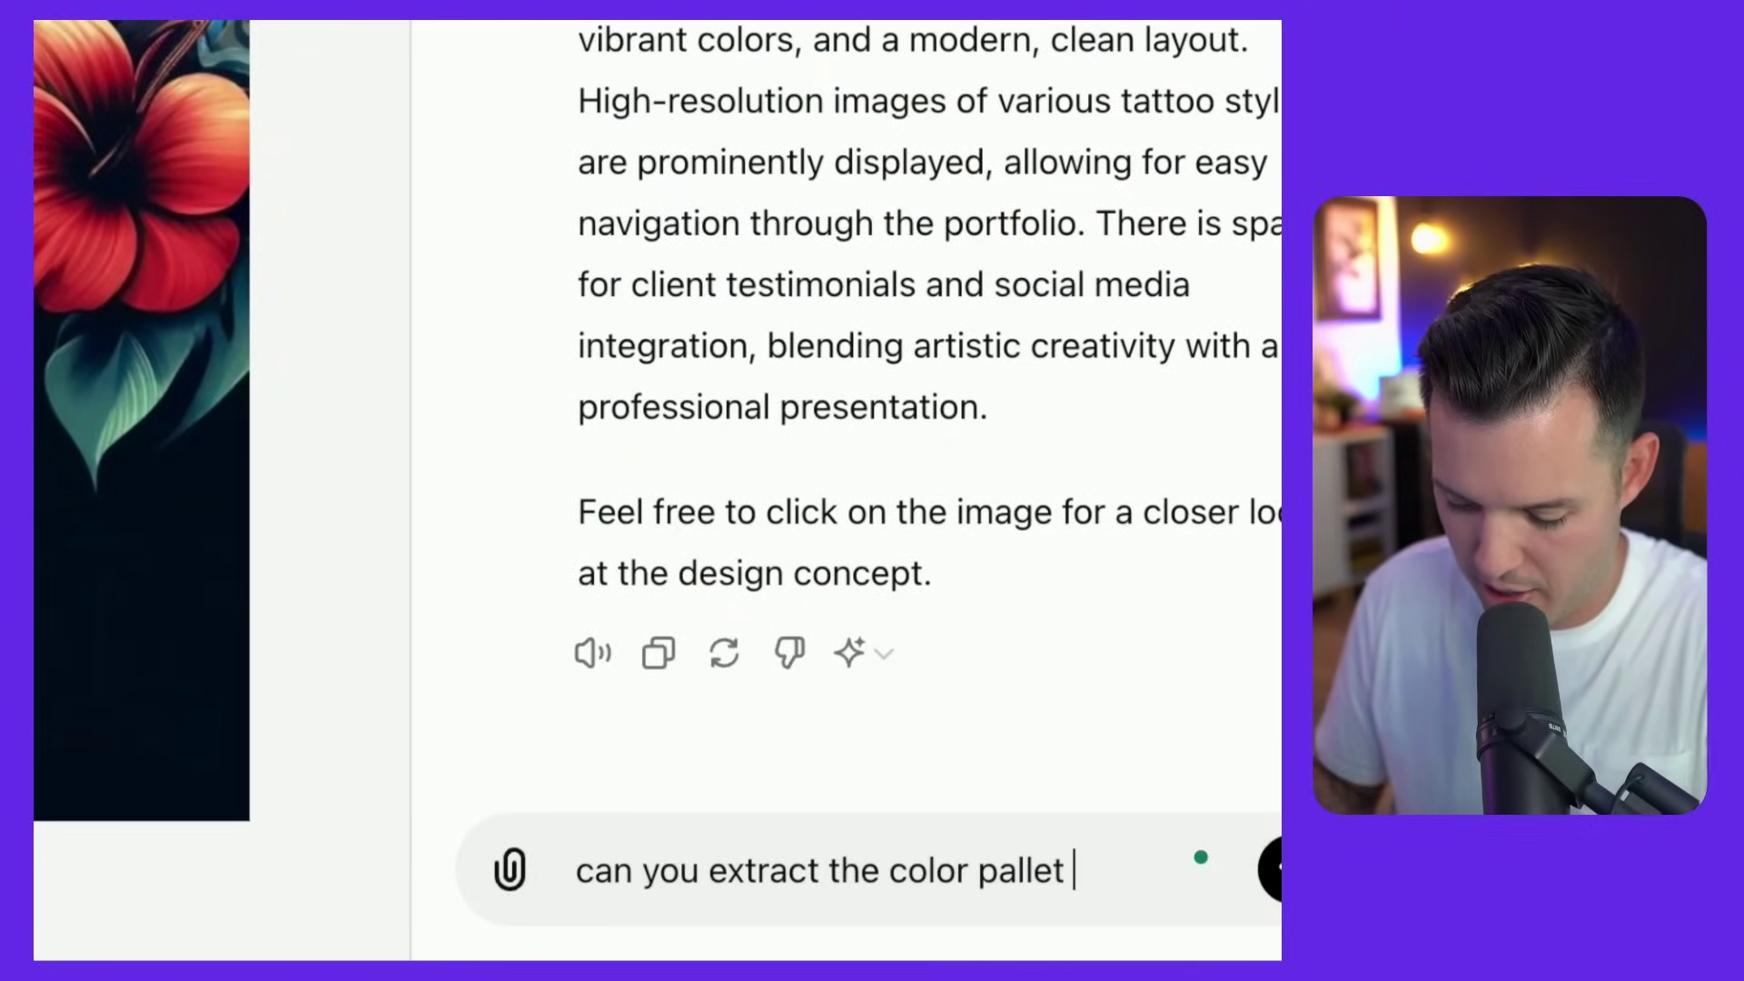
pyautogui.write(' from this design and give me th')
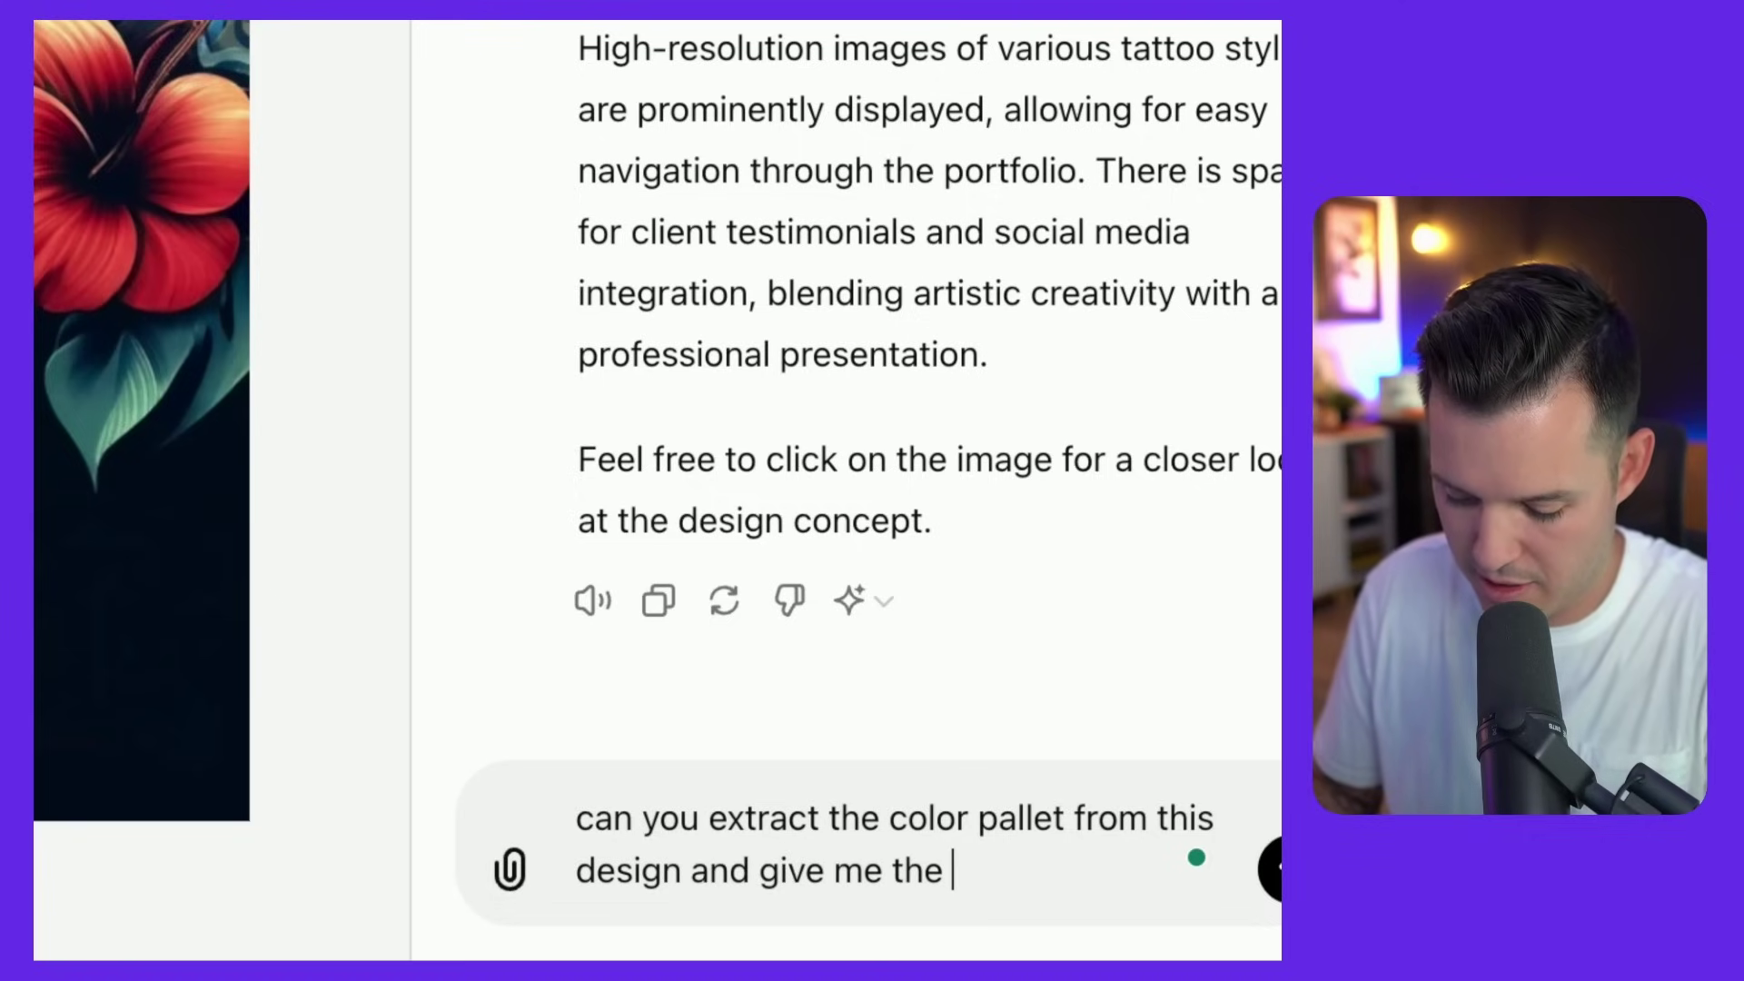
pyautogui.write('es')
pyautogui.press('Return')
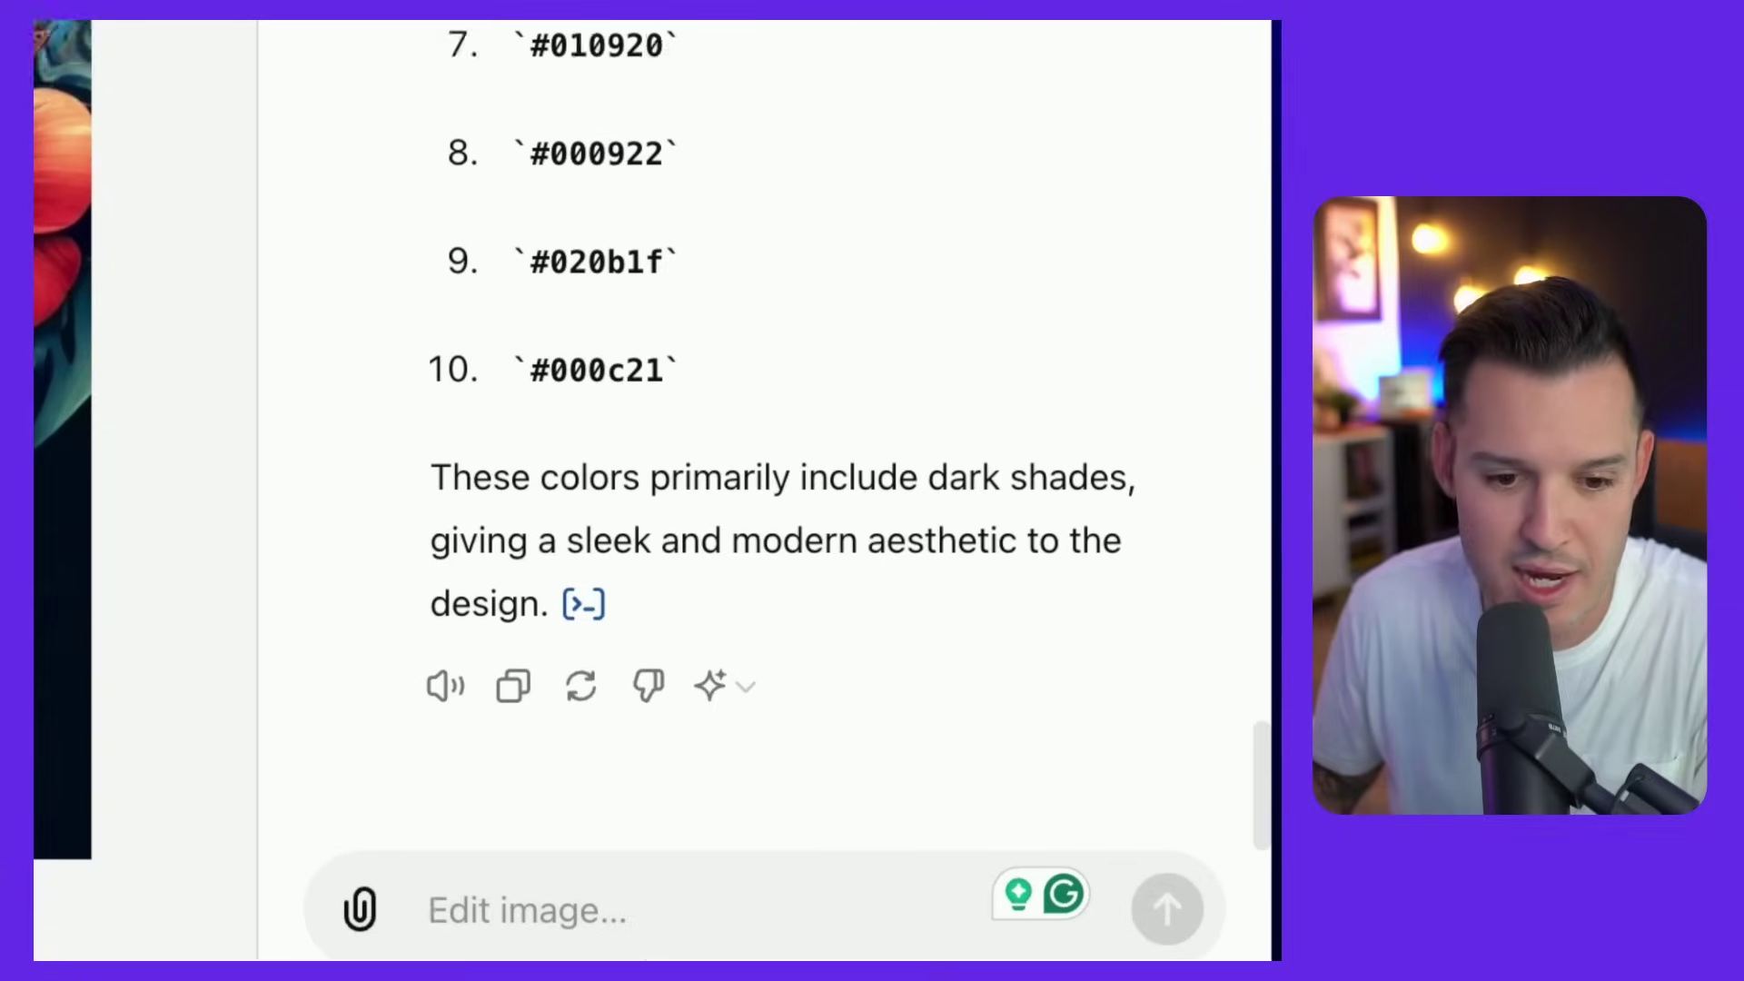
# Ask for images for the value proposition sections about pricing, safety, and booking using the same design style.
pyautogui.write('can you eg')
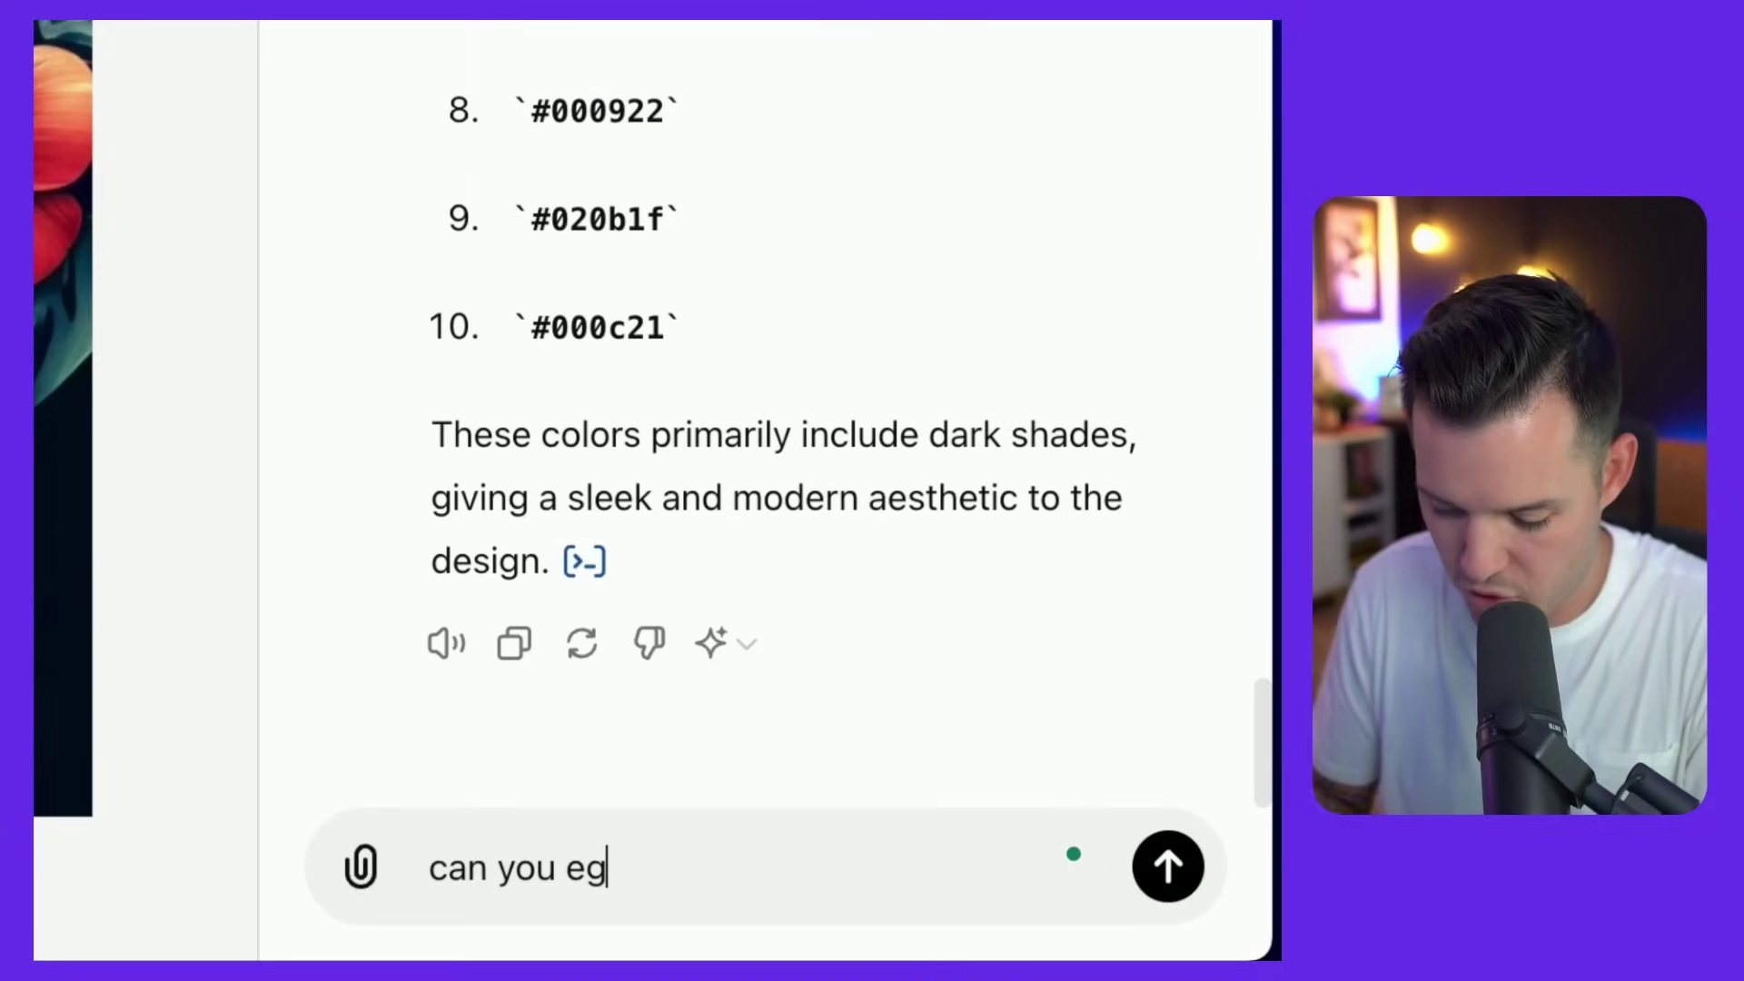
pyautogui.write('nerat')
pyautogui.press('BackSpace')
pyautogui.press('BackSpace')
pyautogui.press('BackSpace')
pyautogui.press('BackSpace')
pyautogui.press('BackSpace')
pyautogui.press('BackSpace')
pyautogui.press('BackSpace')
pyautogui.write('generate some ne')
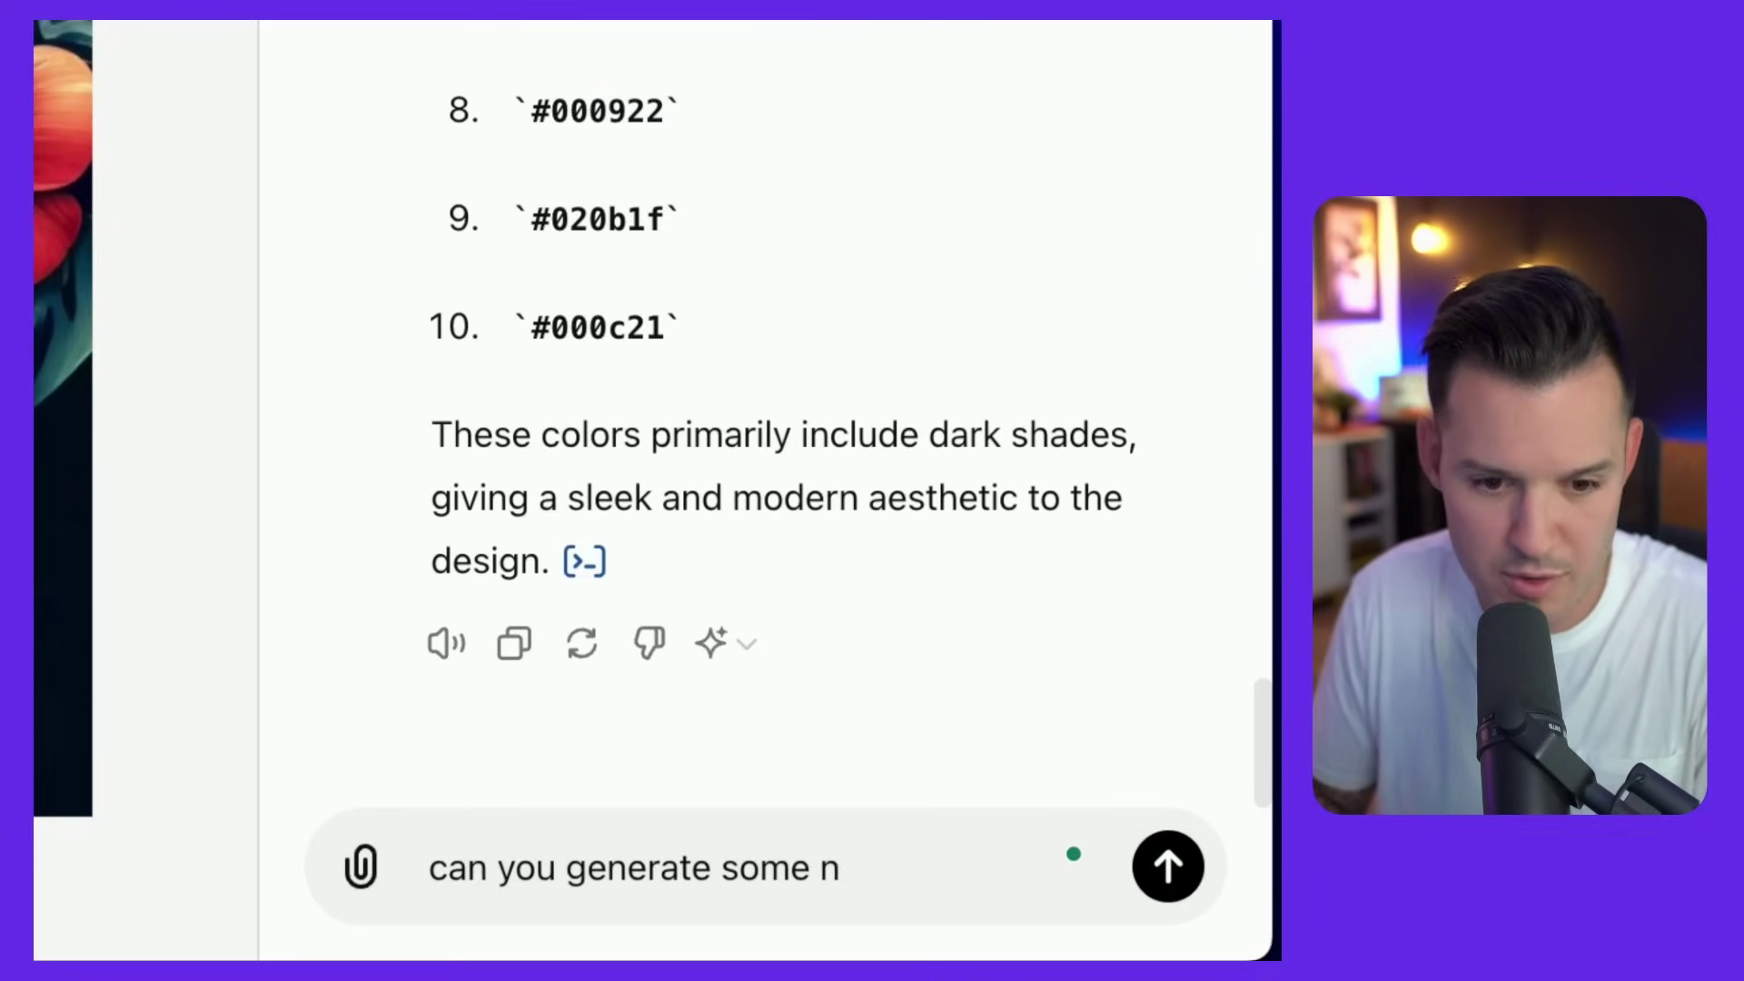
pyautogui.press('BackSpace')
pyautogui.write('images for the value')
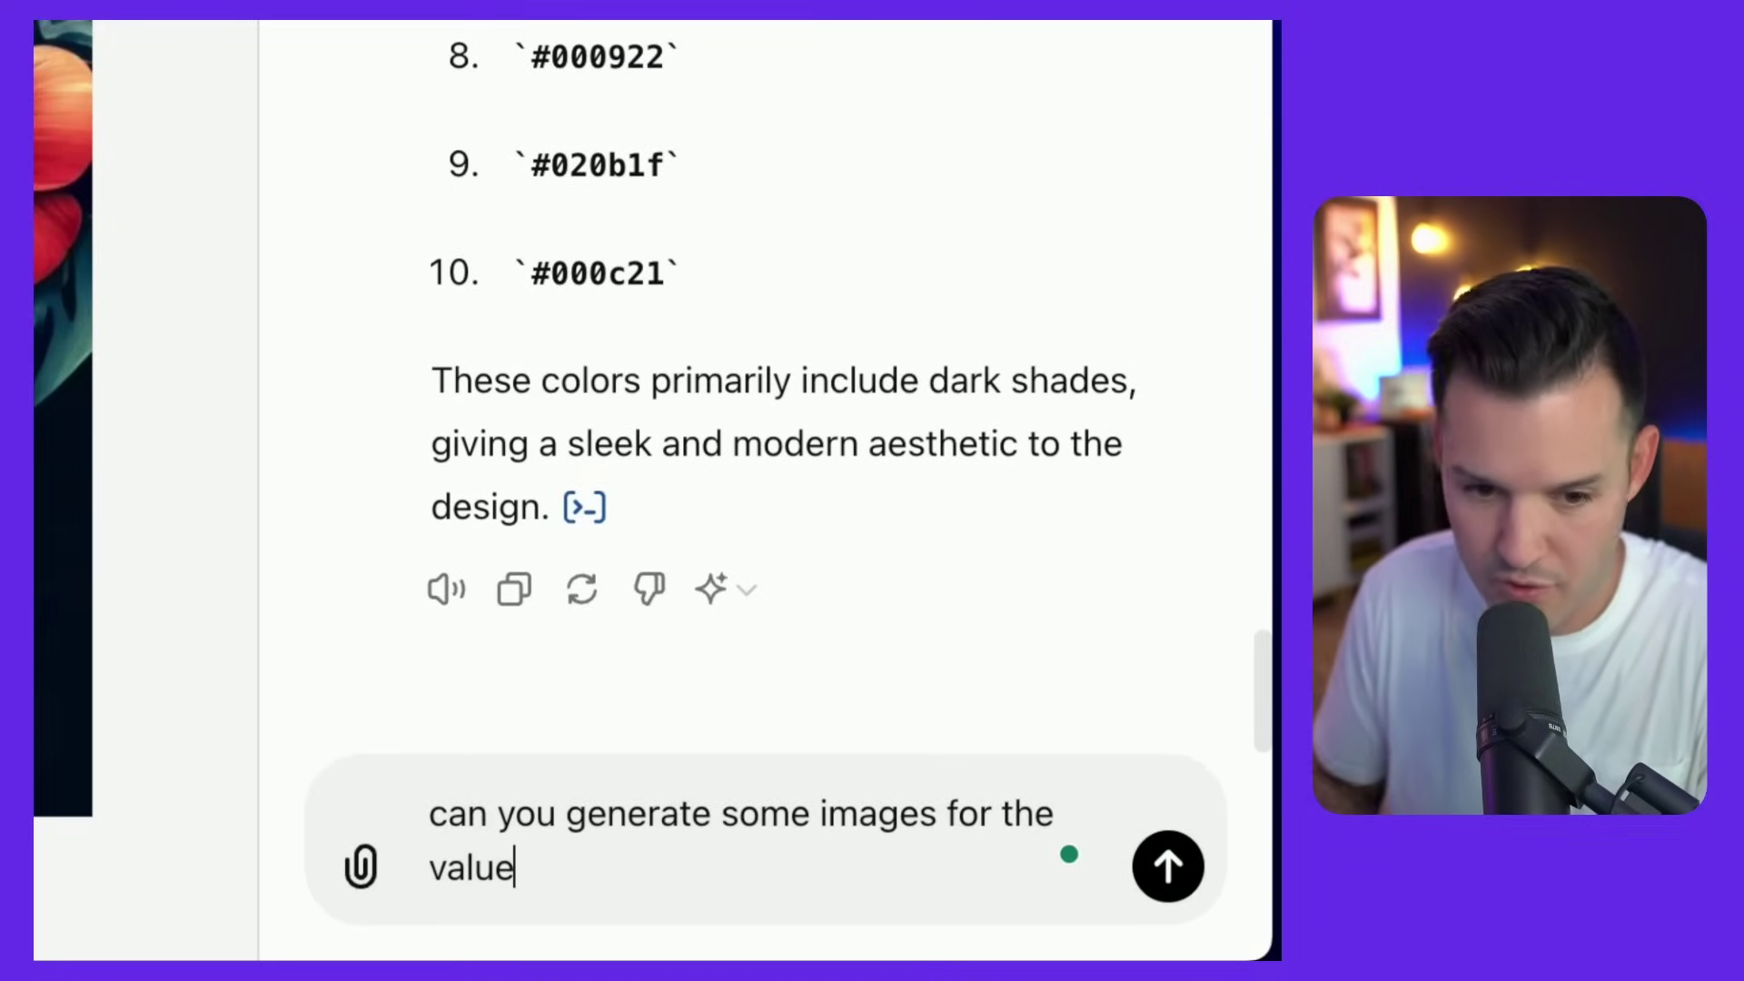
pyautogui.write(' proposition sections about pric')
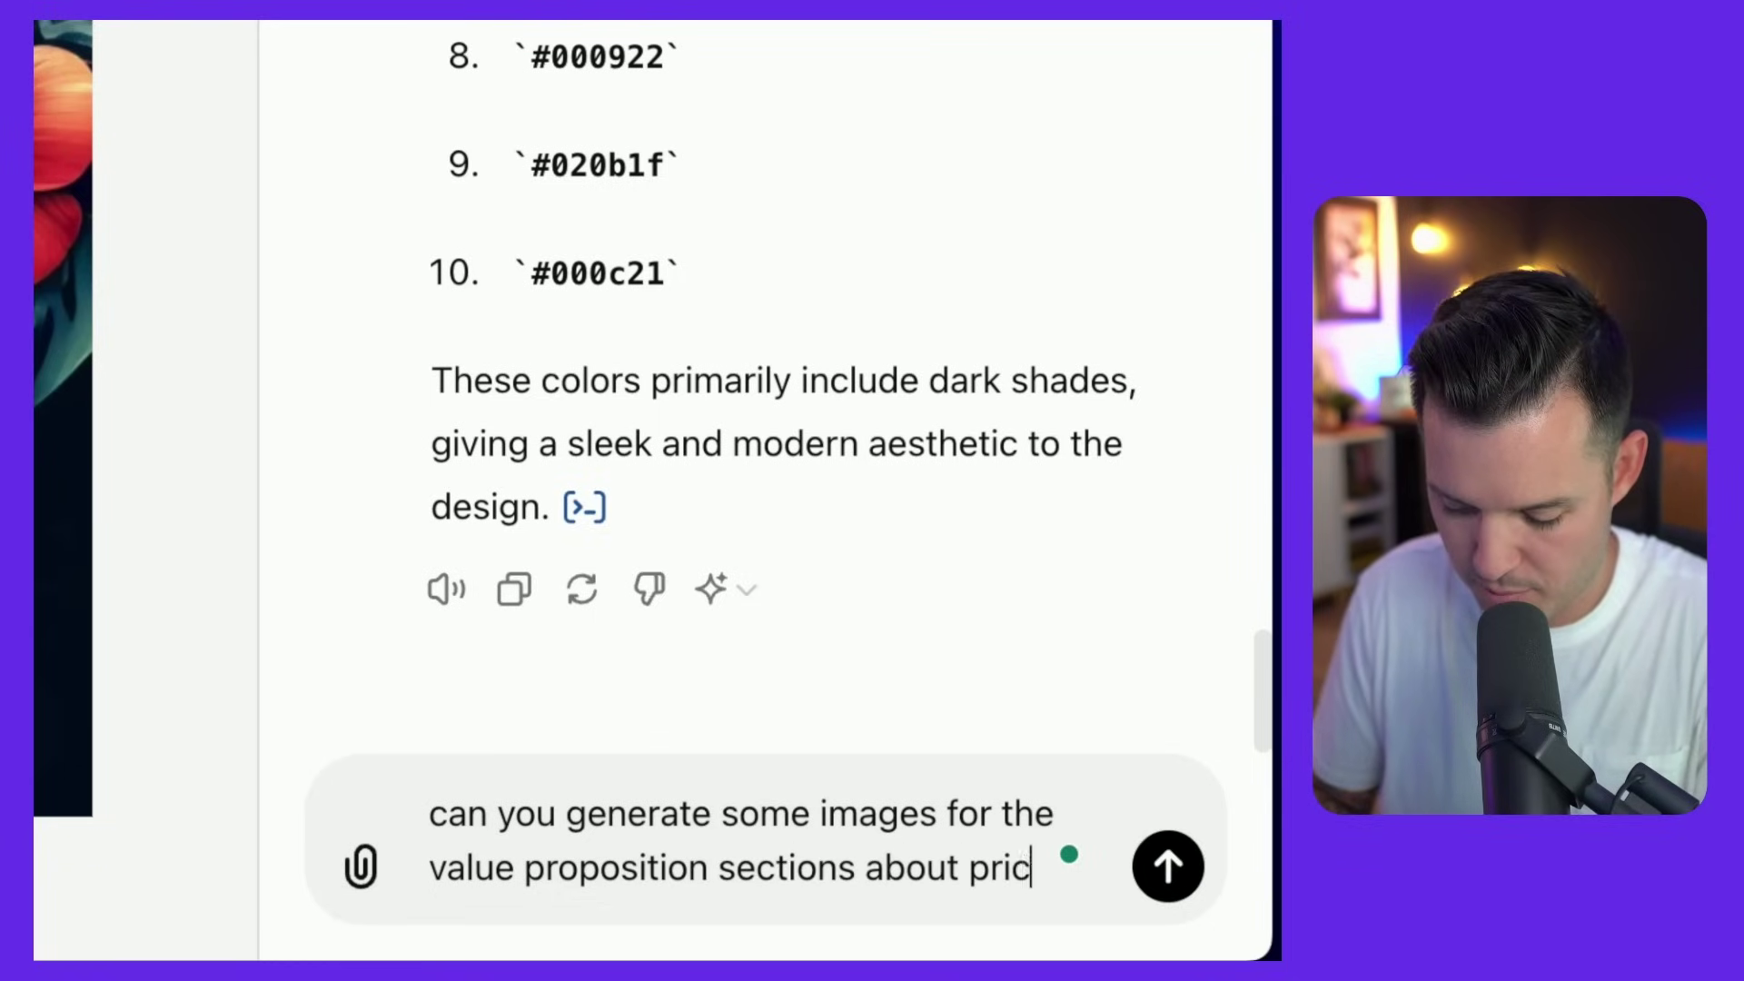
pyautogui.write('ing, safet')
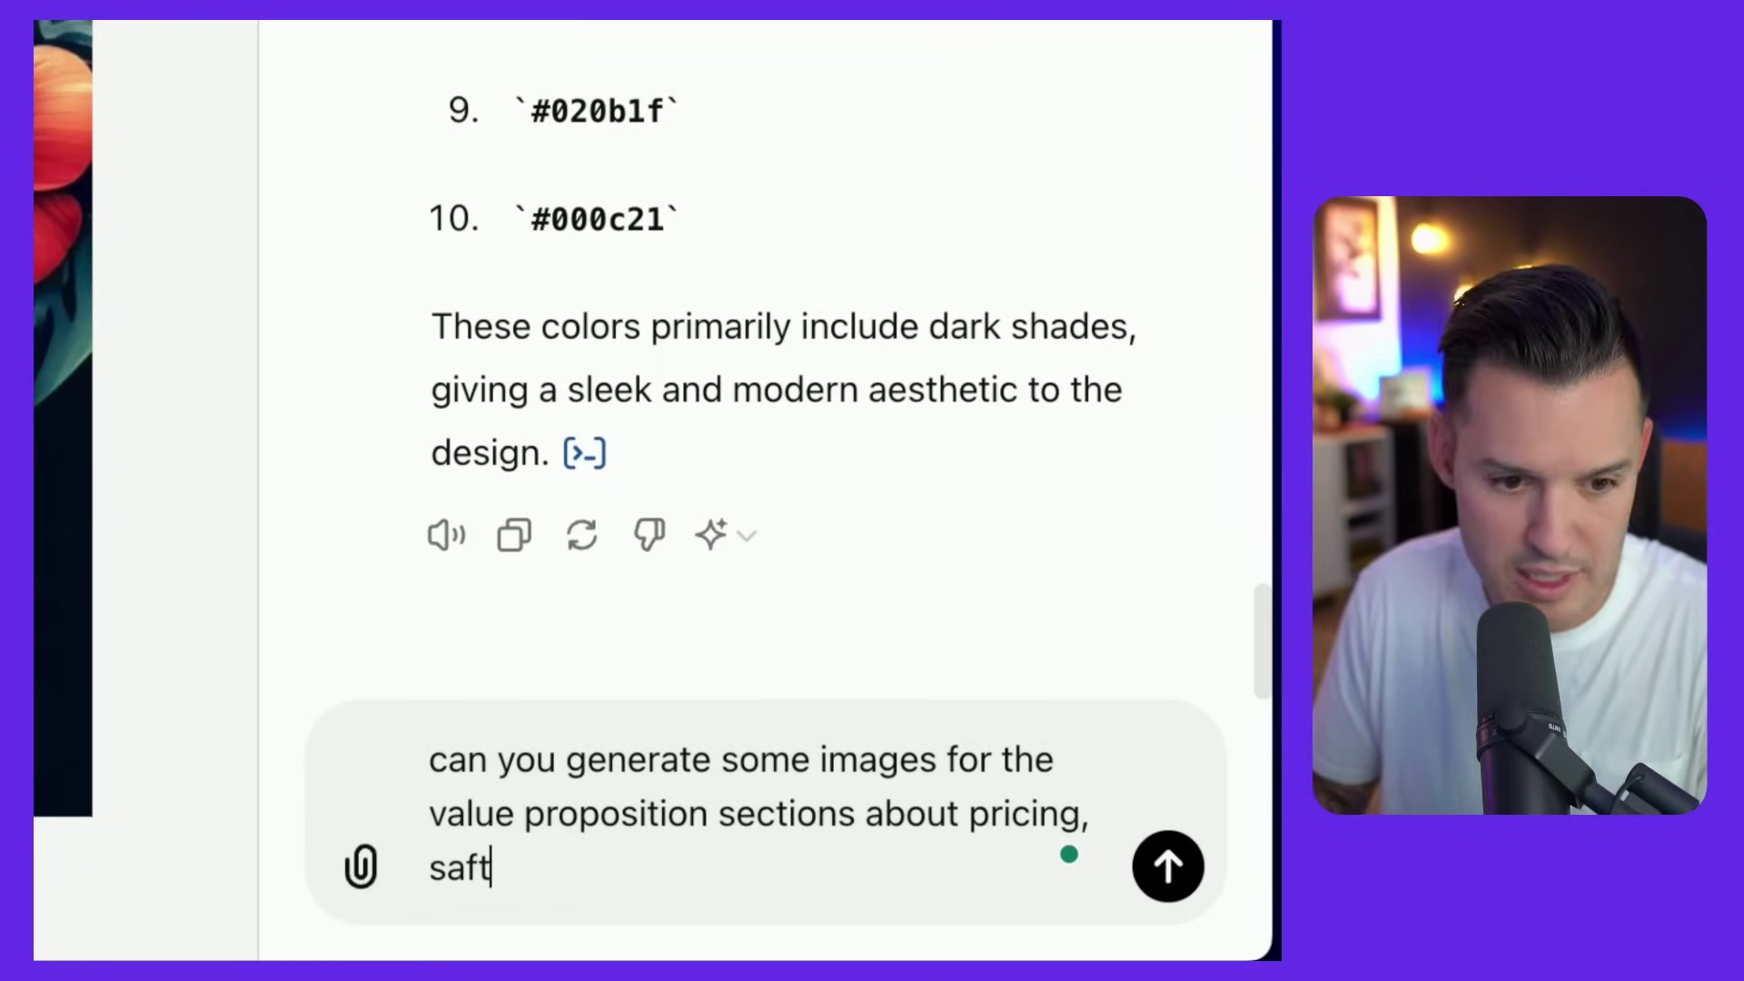
pyautogui.write('y, and booking using t')
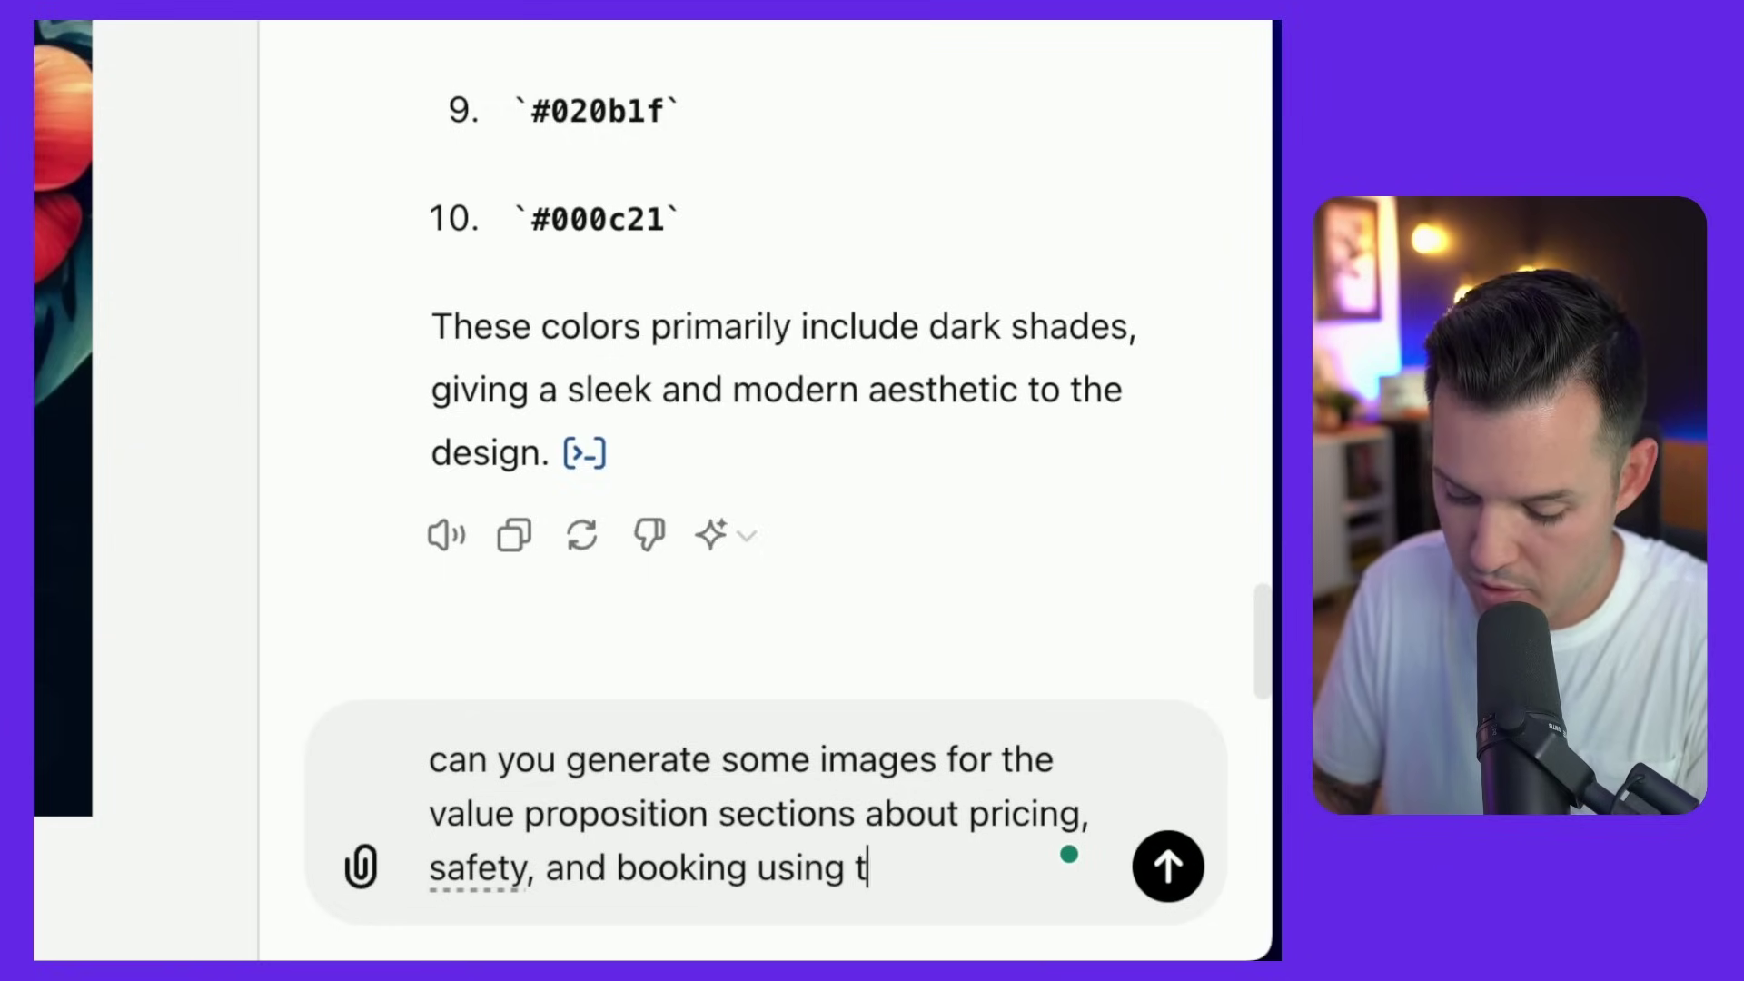
pyautogui.write('he same design style')
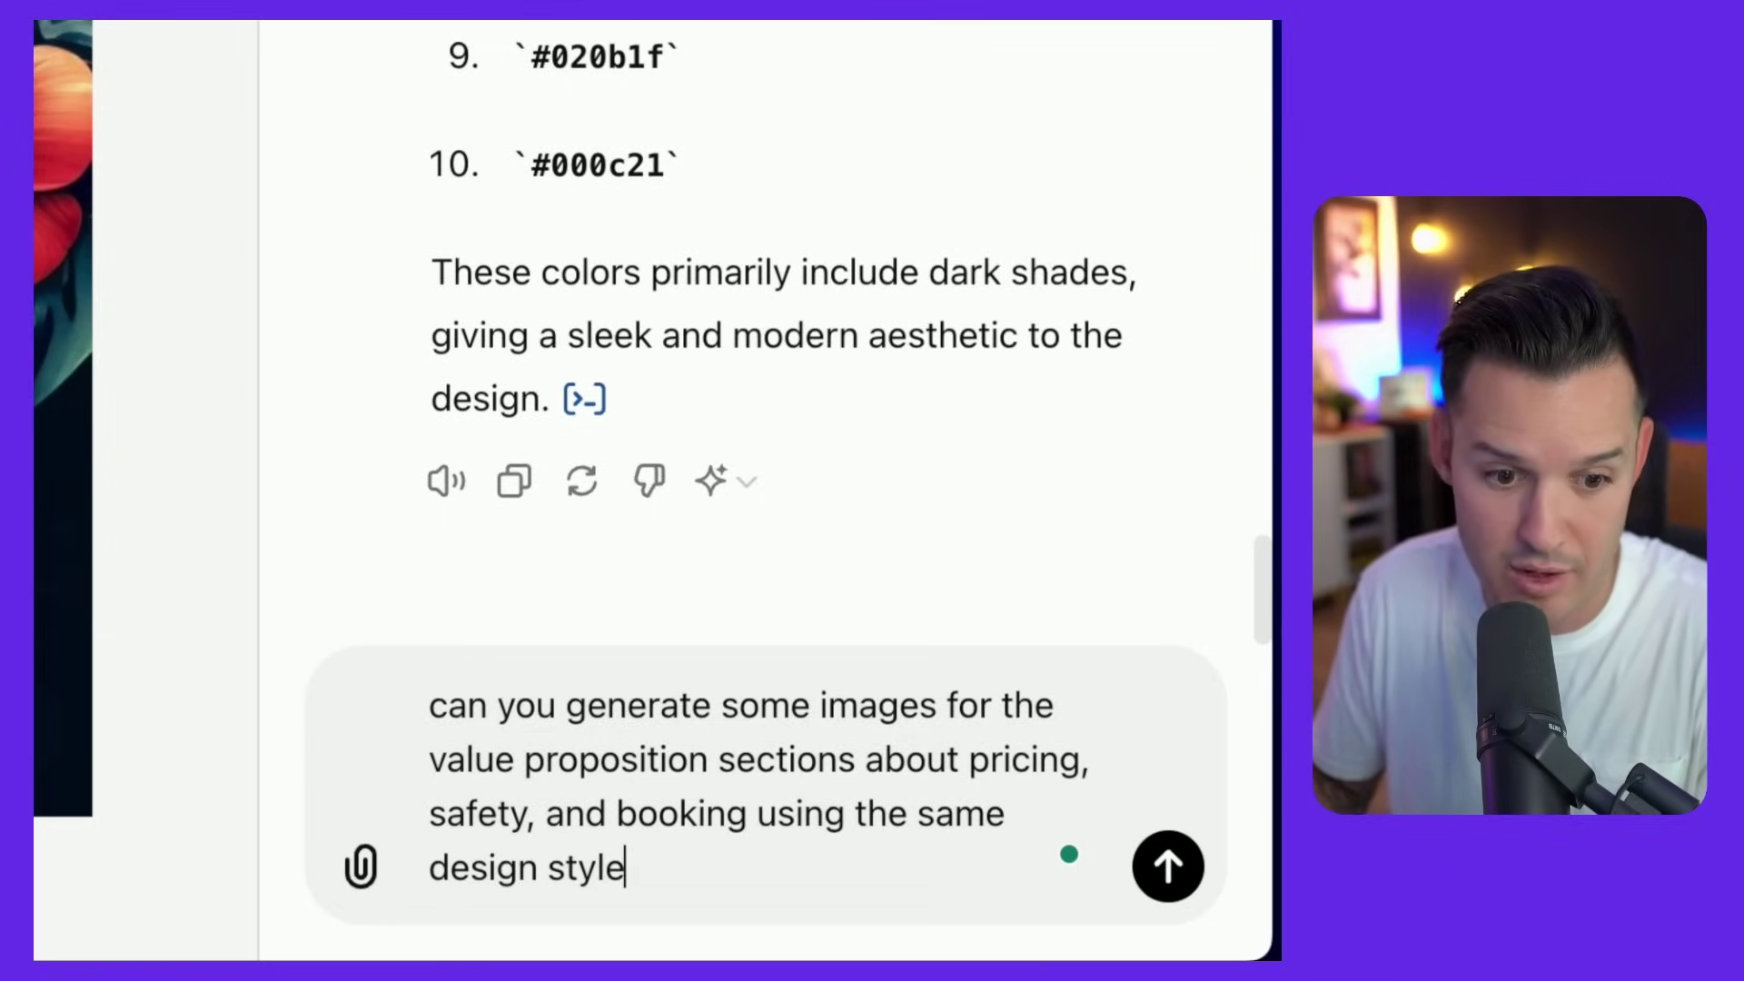
pyautogui.press('Return')
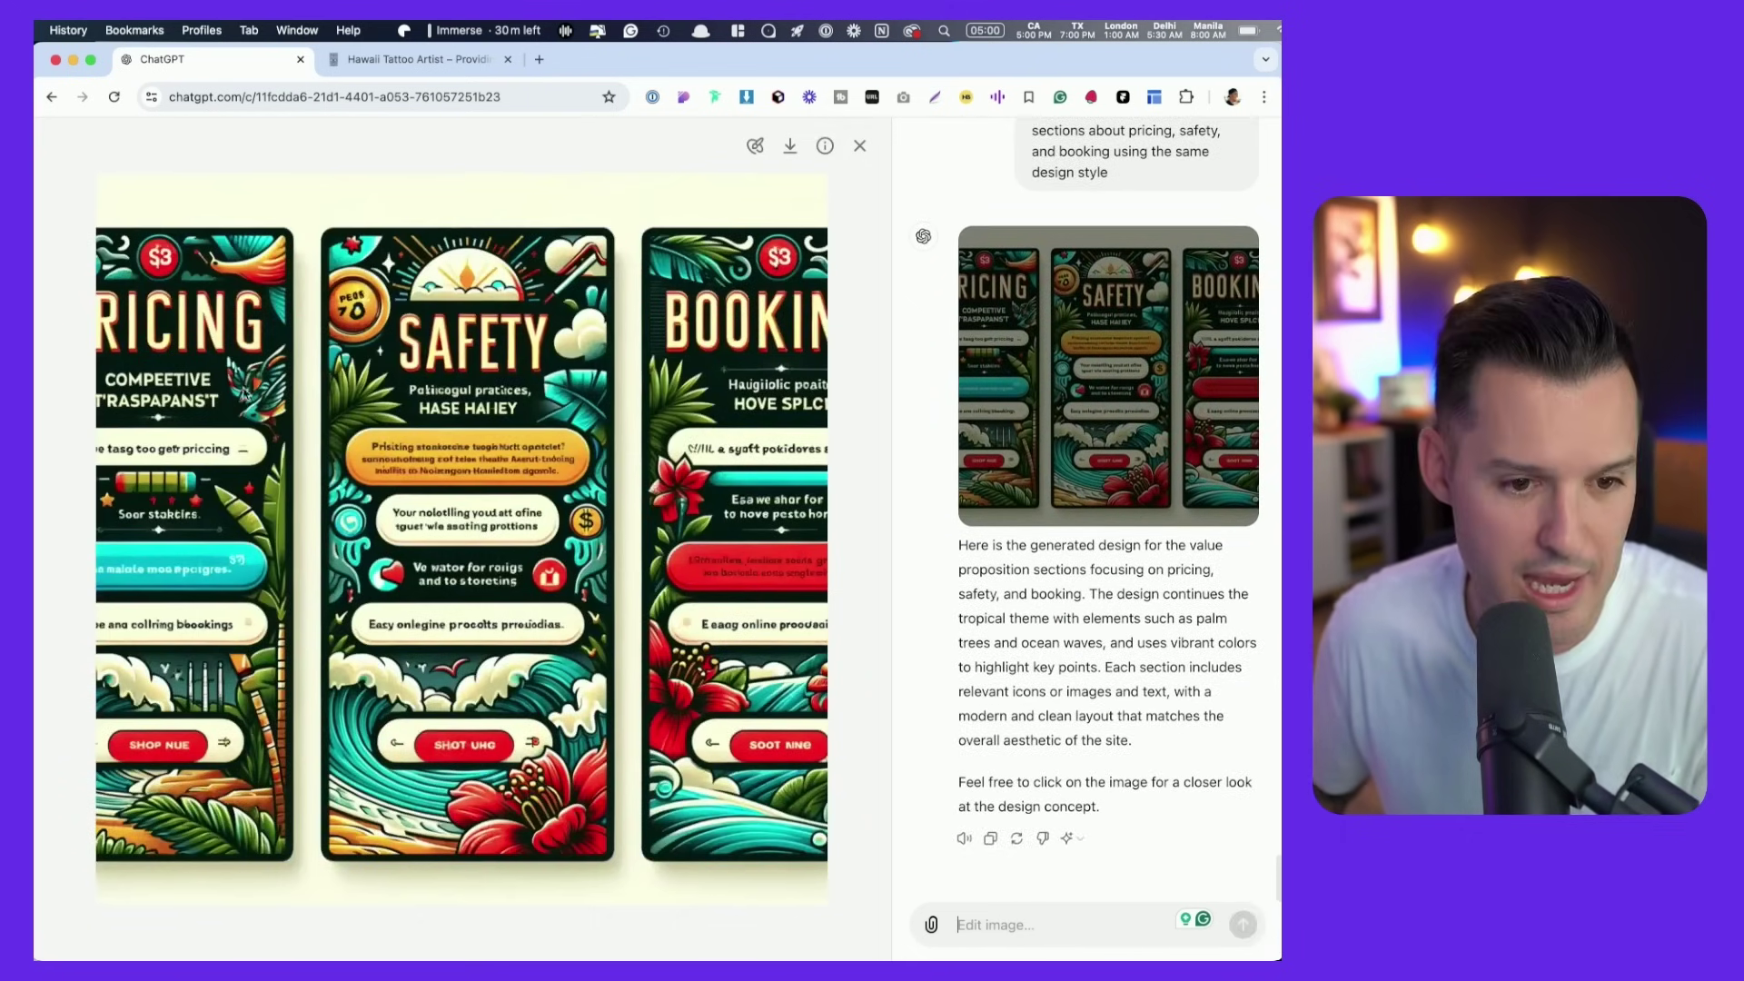
# Compare the pricing, safety and booking section design with the edited home page design from earlier in the conversation.
pyautogui.moveTo(564, 436); pyautogui.dragTo(640, 341)
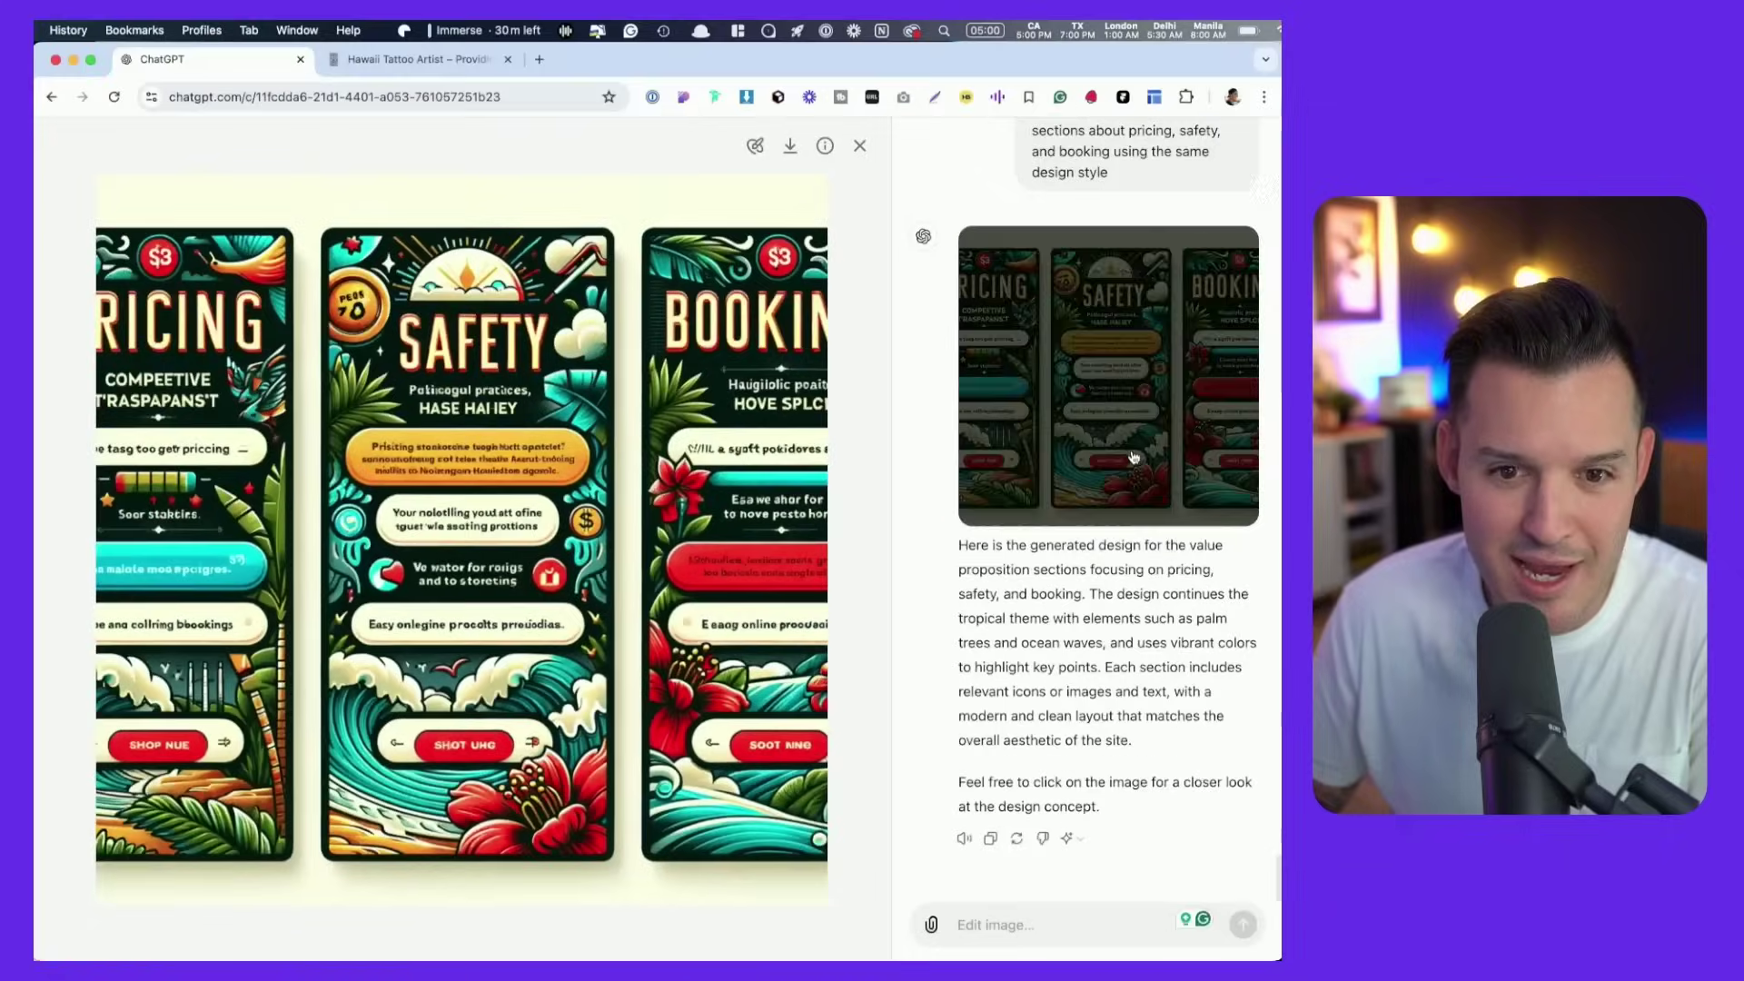
pyautogui.scroll(6, 1132, 455)
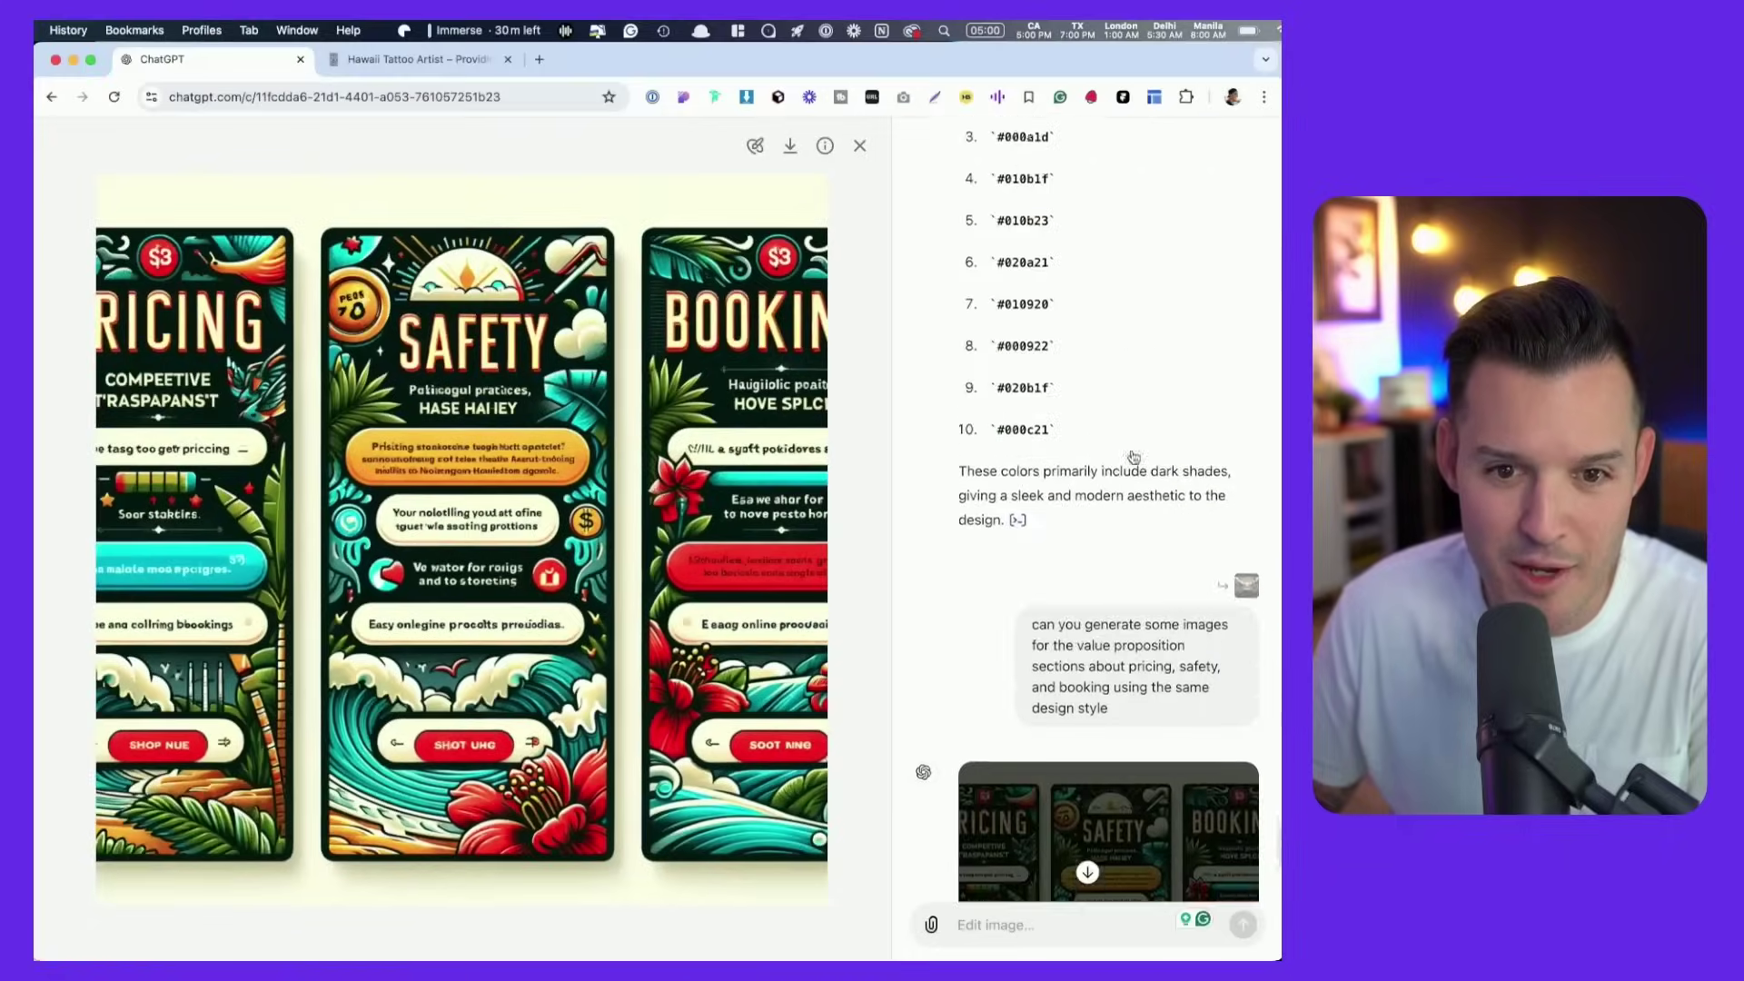
pyautogui.scroll(10, 1132, 455)
pyautogui.click(1105, 496)
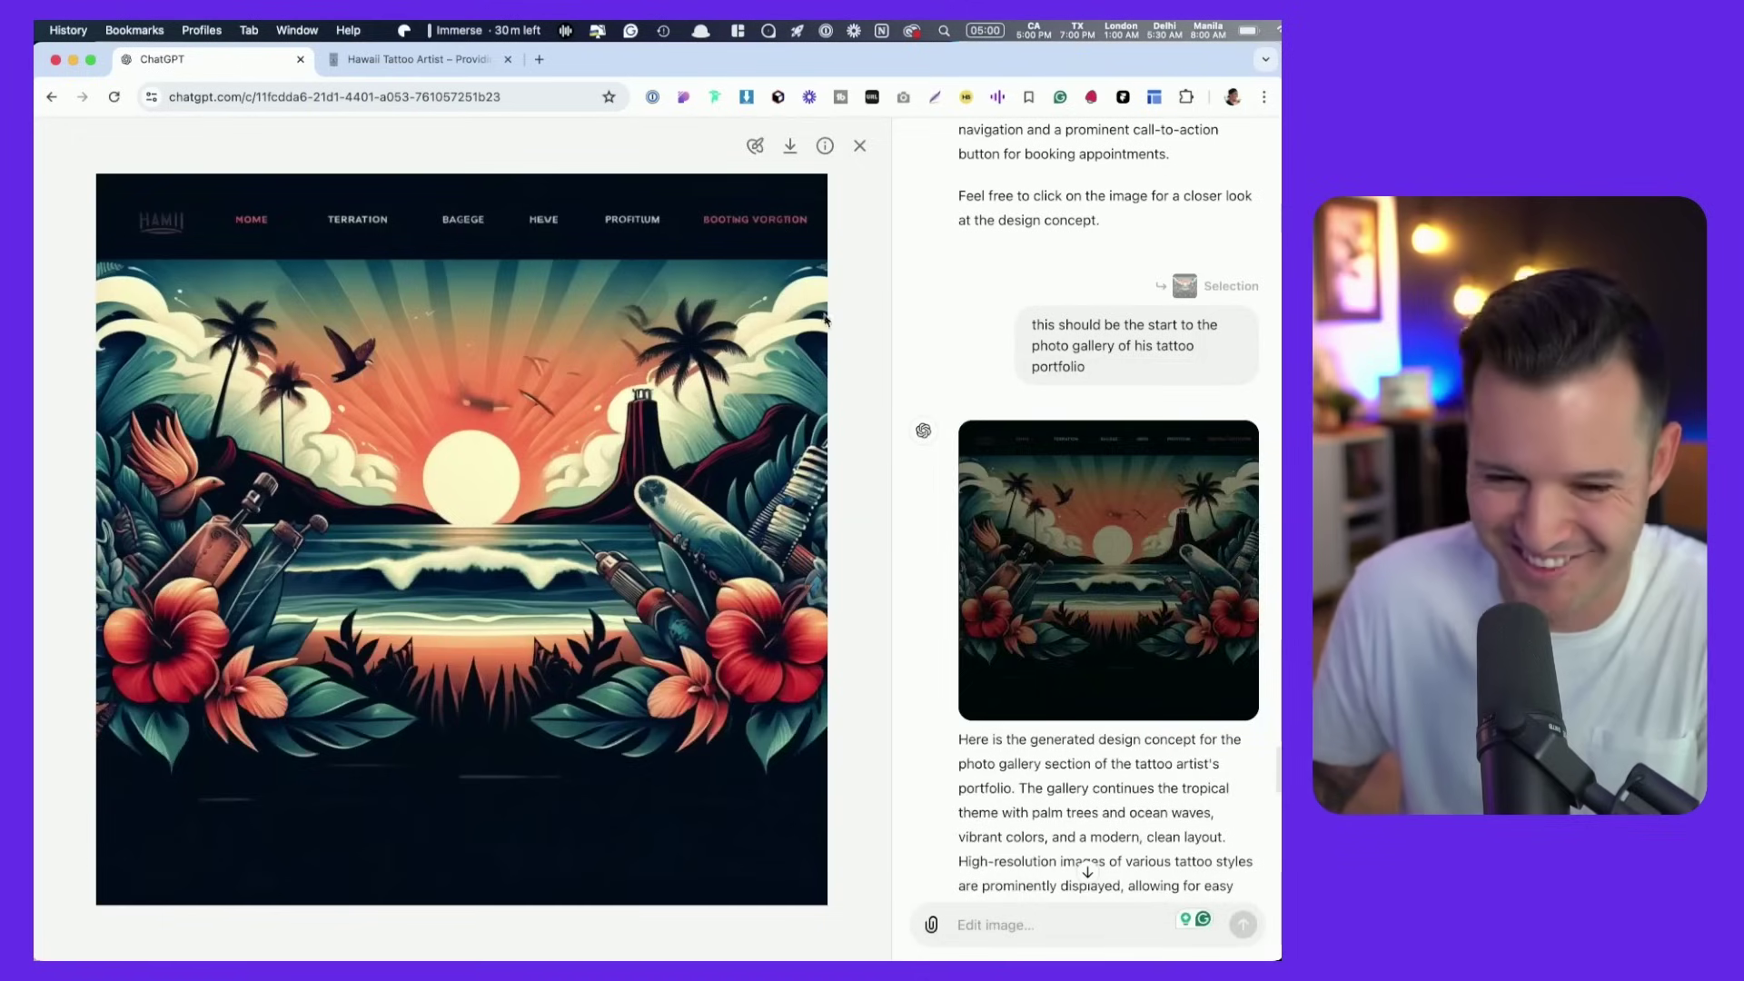
pyautogui.scroll(-10, 1094, 537)
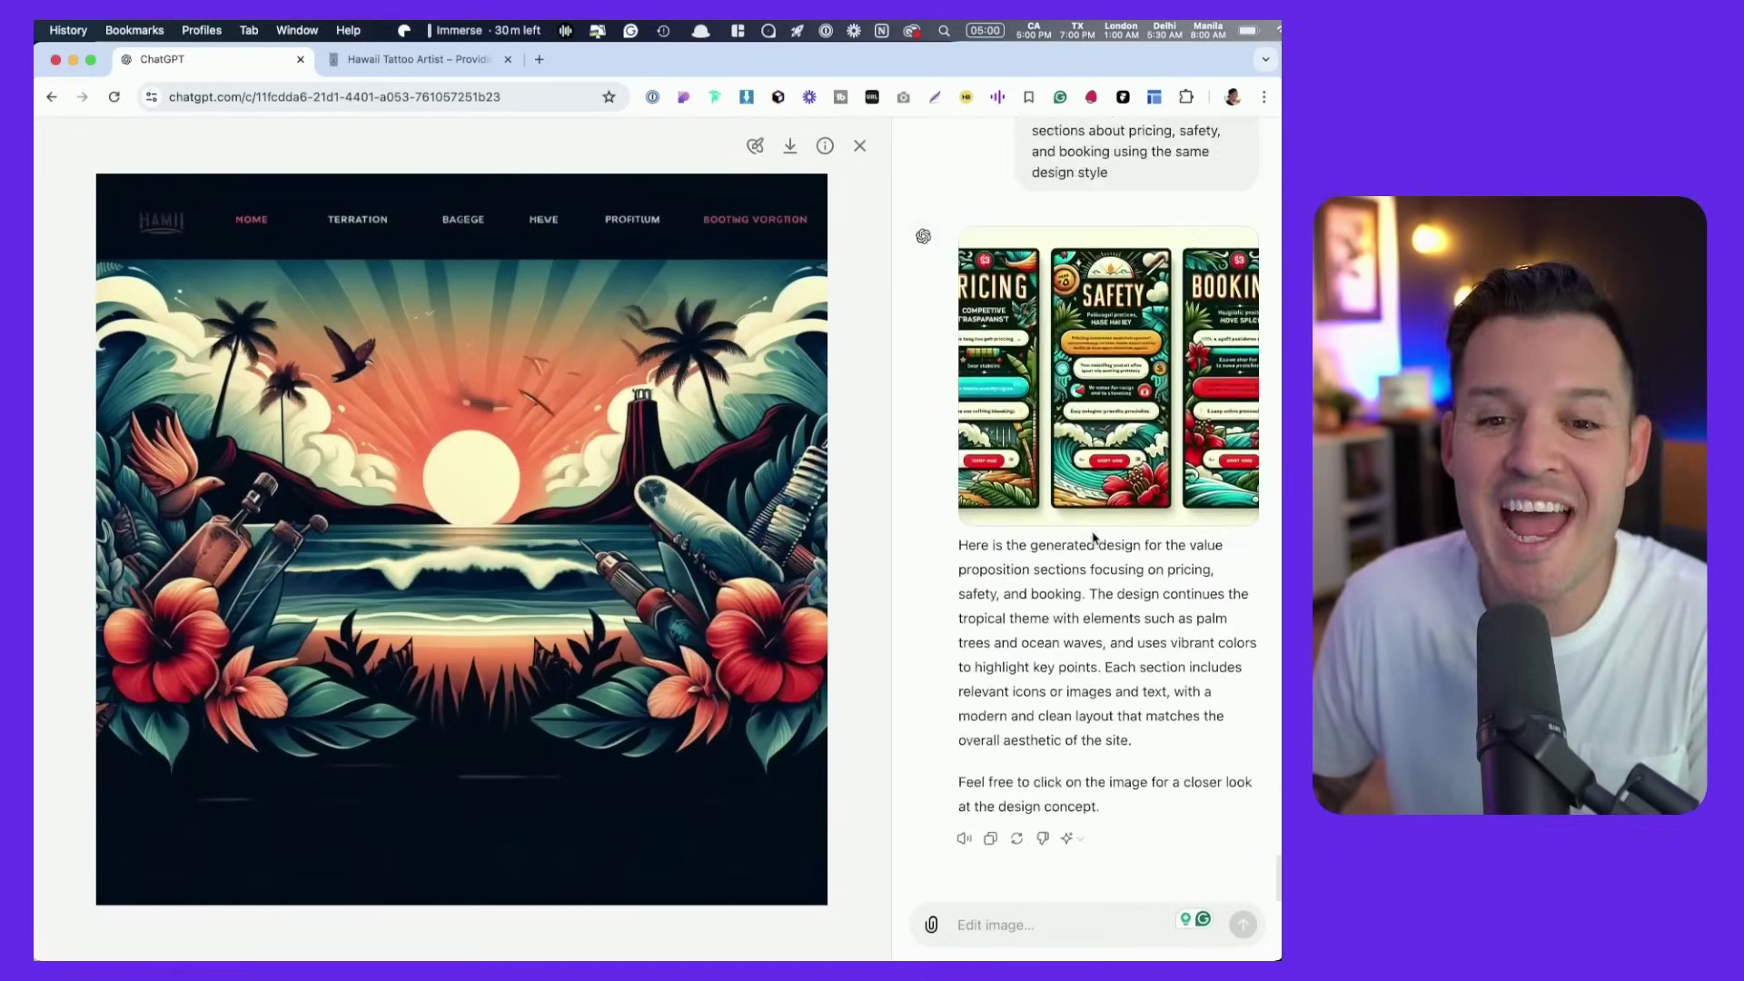
pyautogui.click(1100, 352)
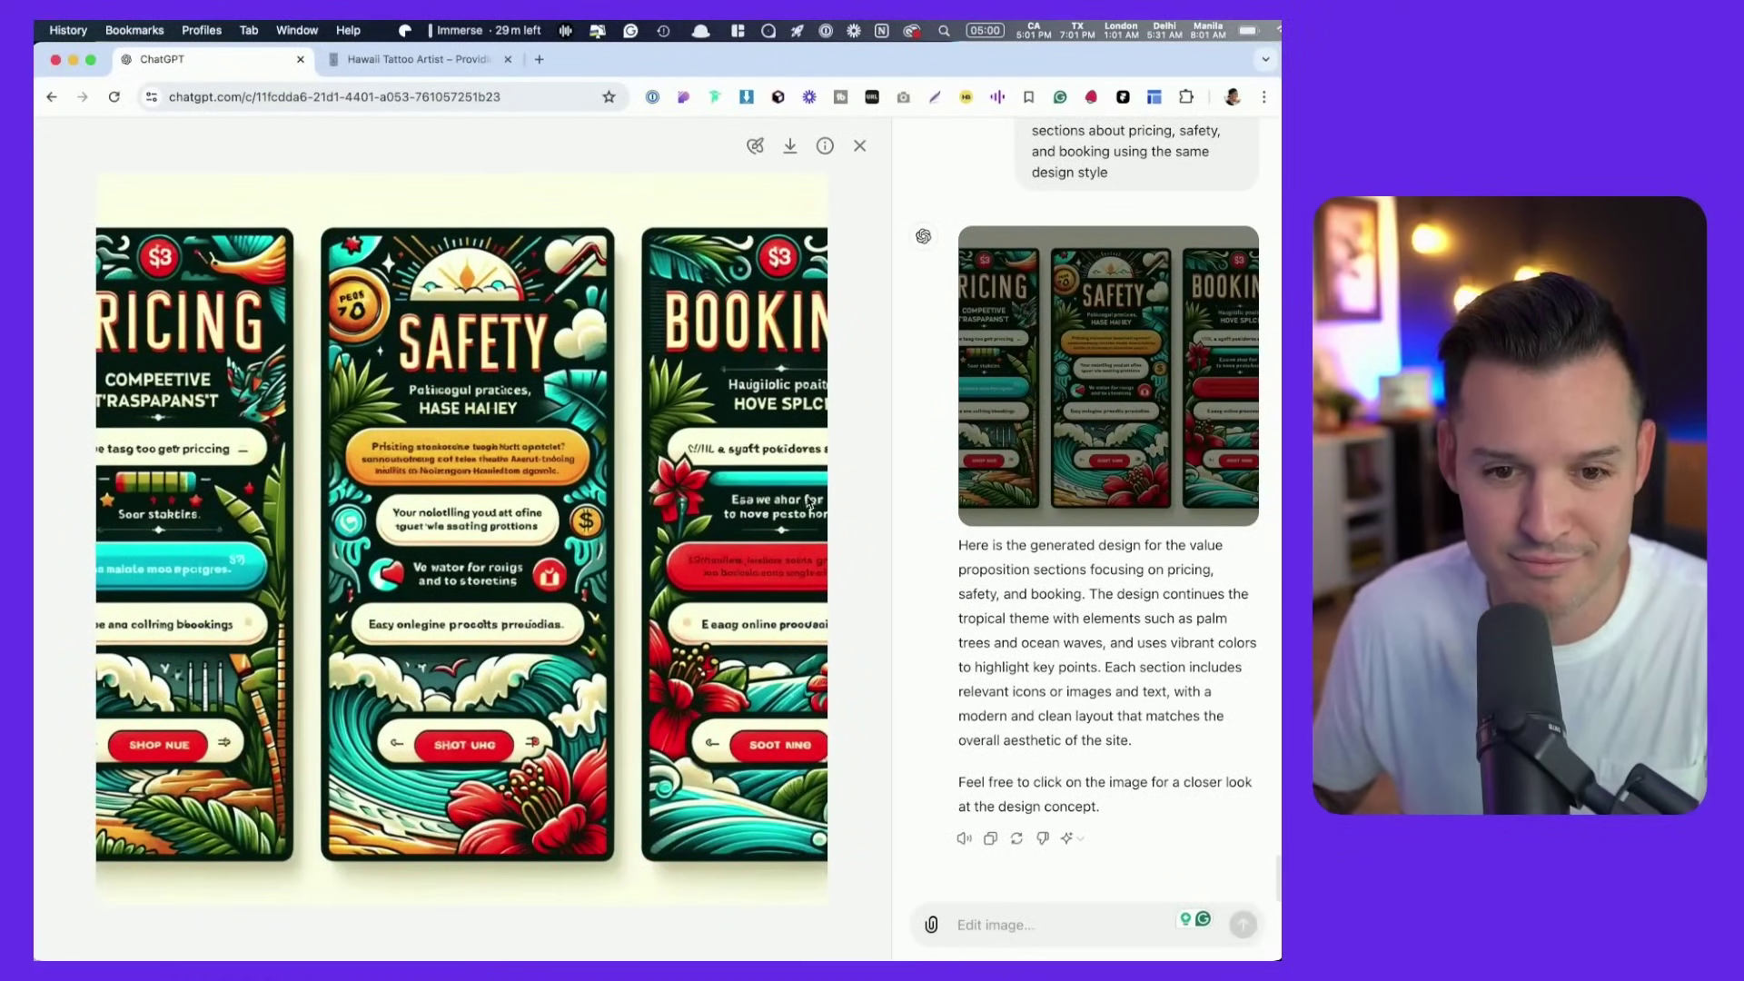
pyautogui.scroll(-10, 1046, 498)
pyautogui.scroll(5, 1058, 497)
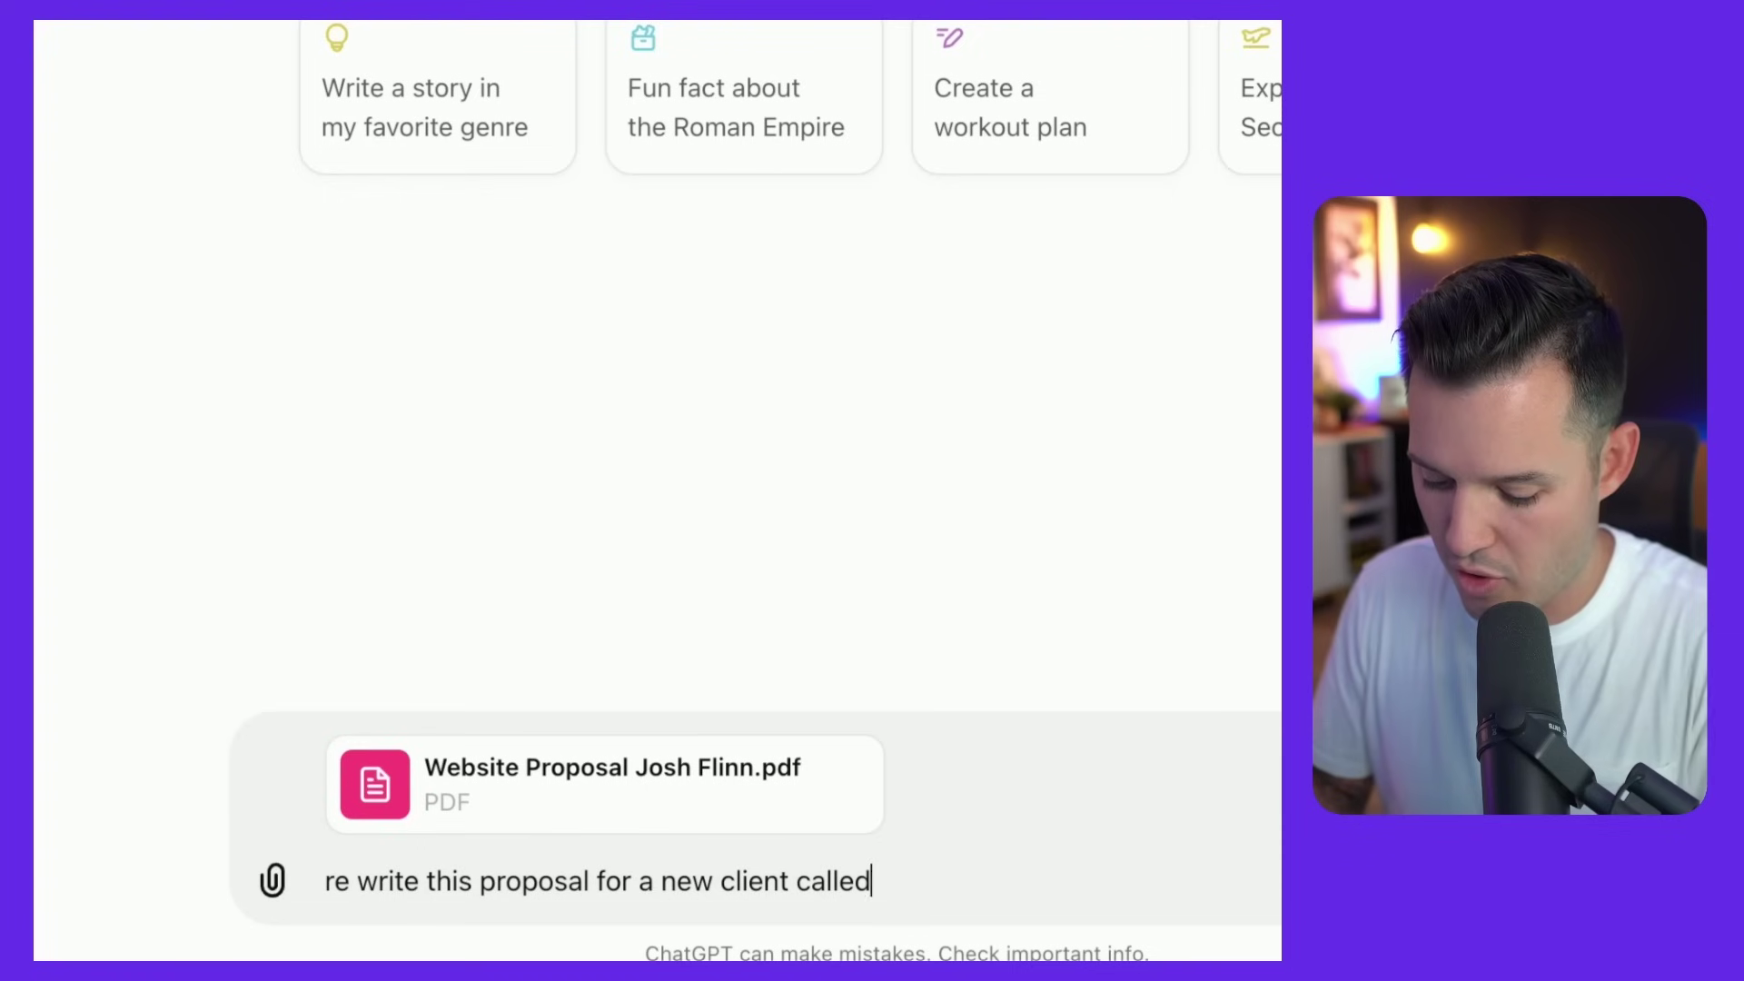
pyautogui.write('Cl')
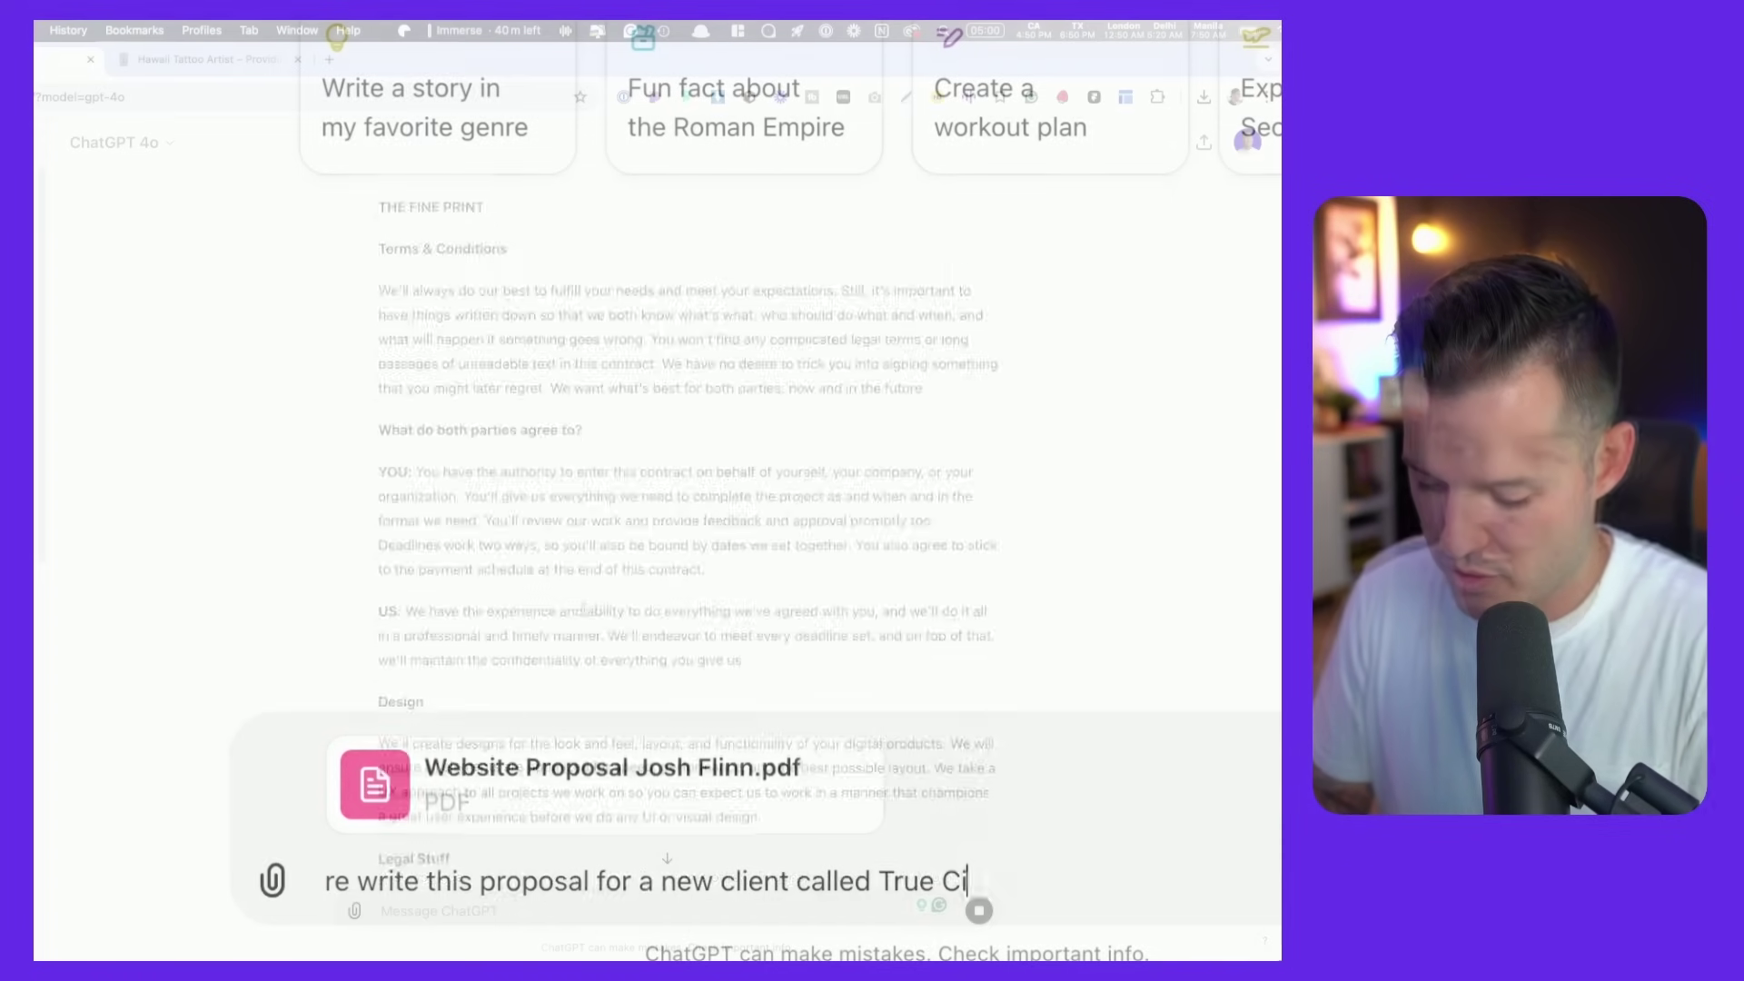